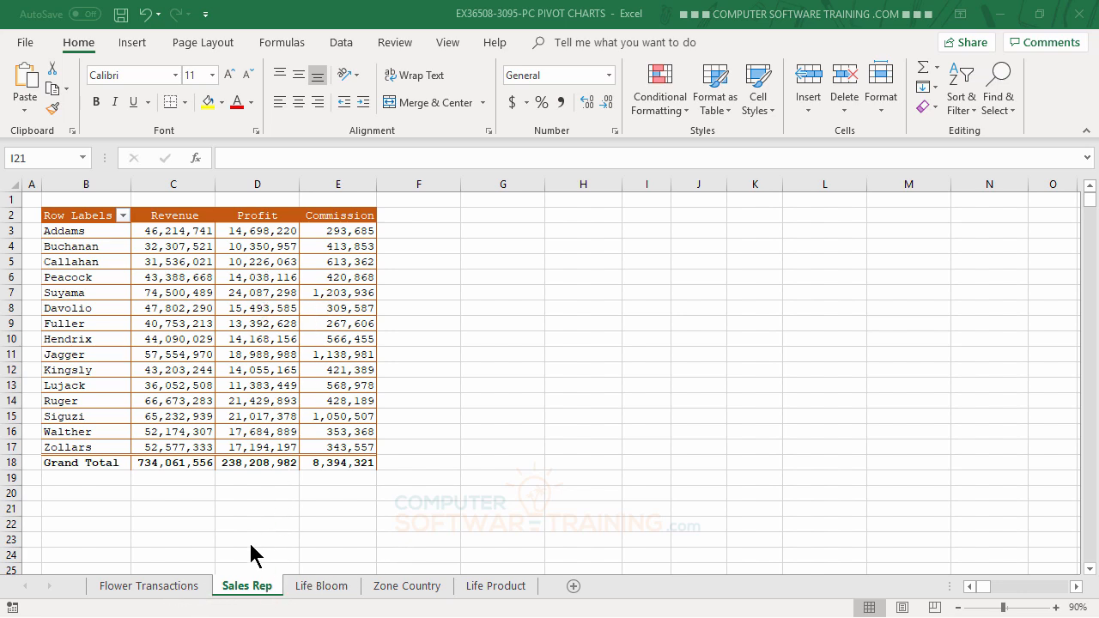
- Insert a Clustered Column PivotChart based on the pivot table on the Sales Rep sheet
click(161, 591)
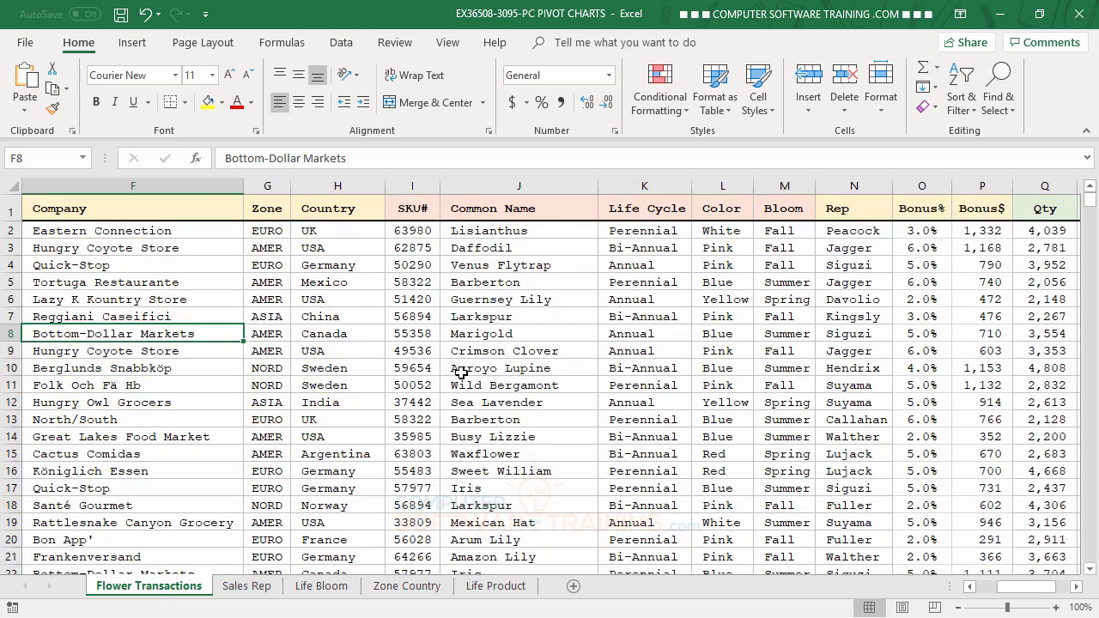
click(246, 593)
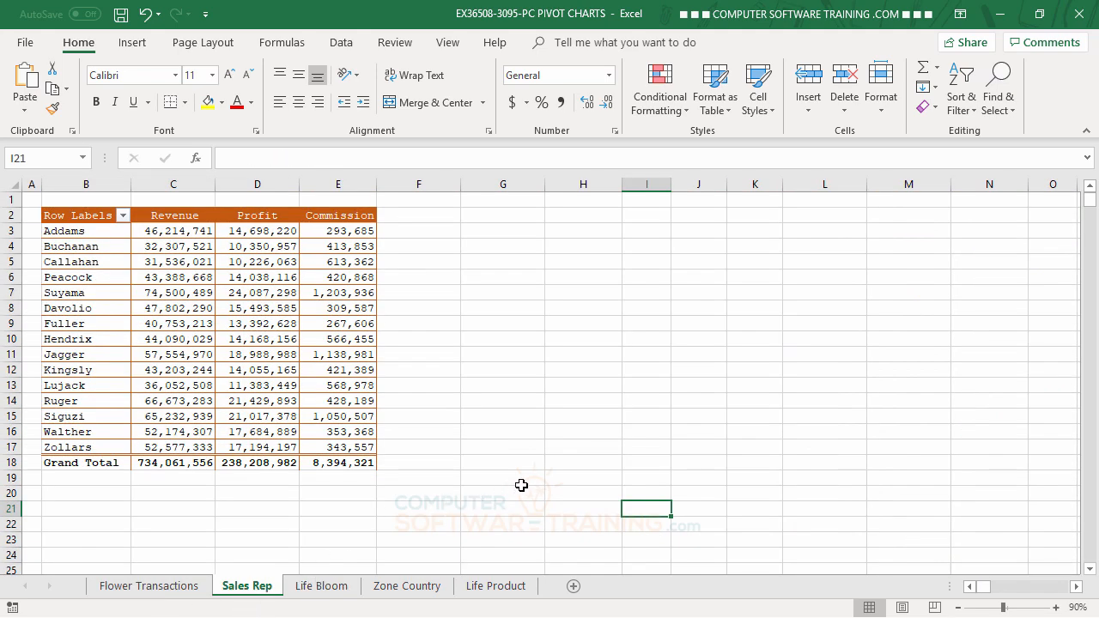
mouse_move(152, 274)
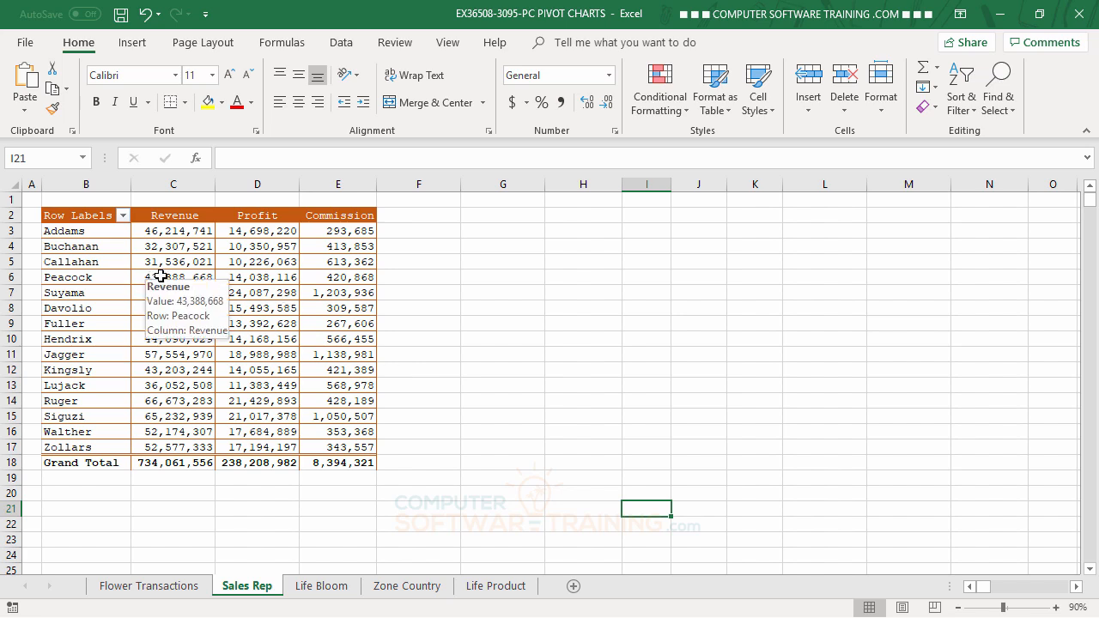
click(161, 276)
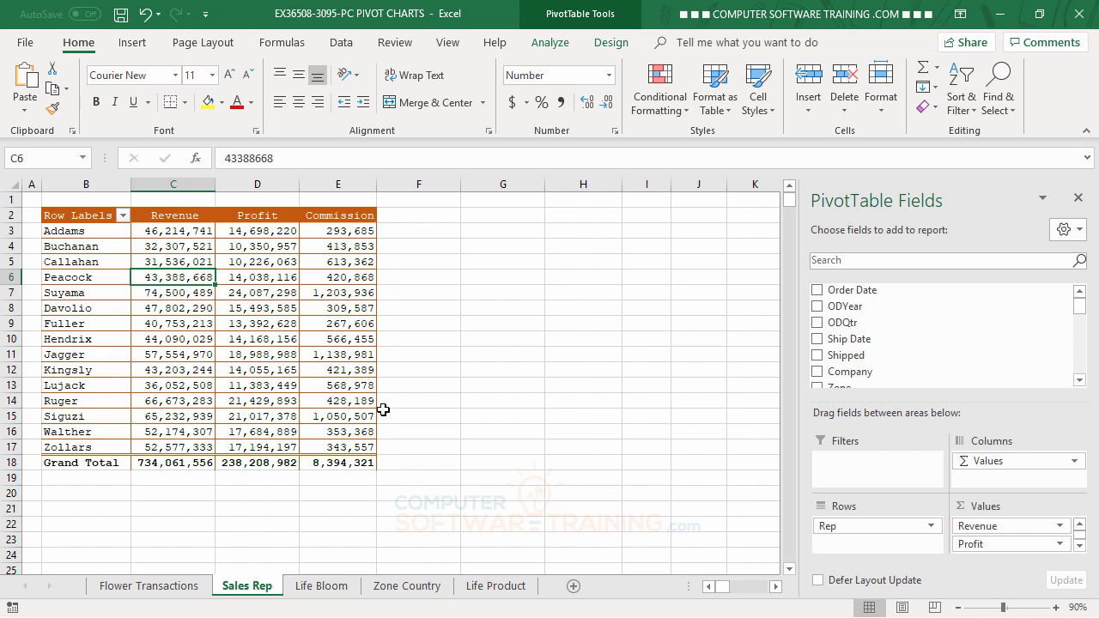
click(177, 297)
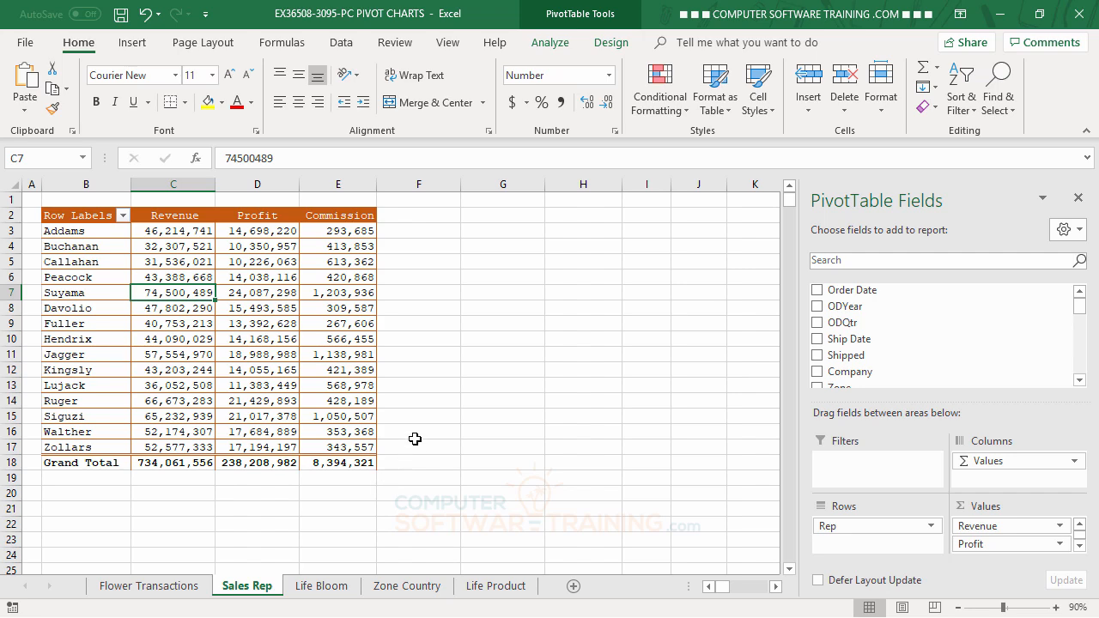
click(555, 45)
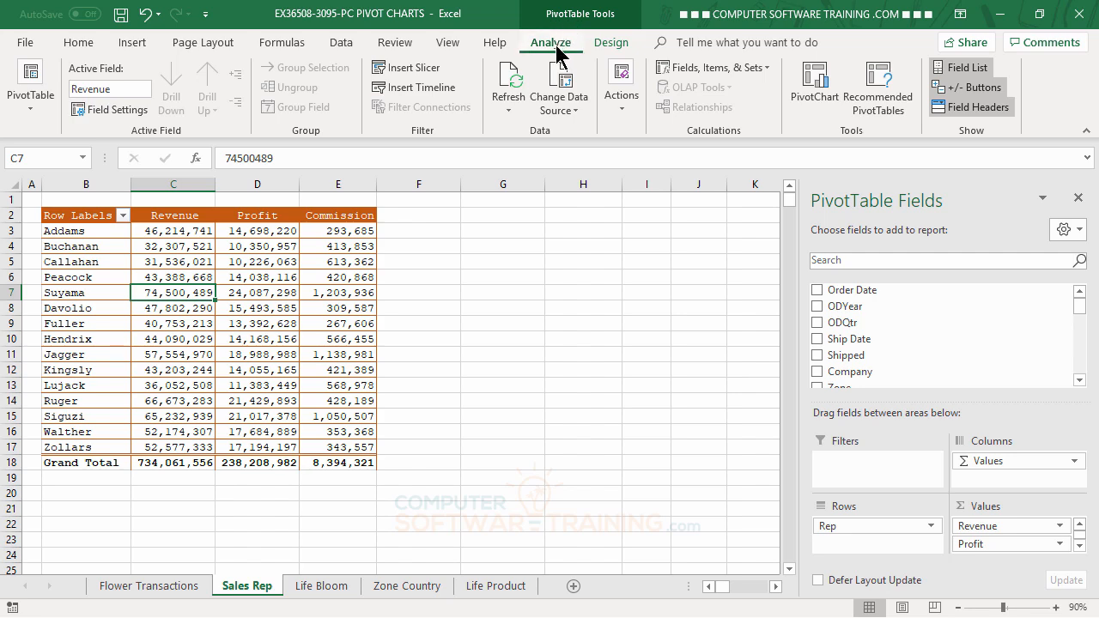
click(812, 79)
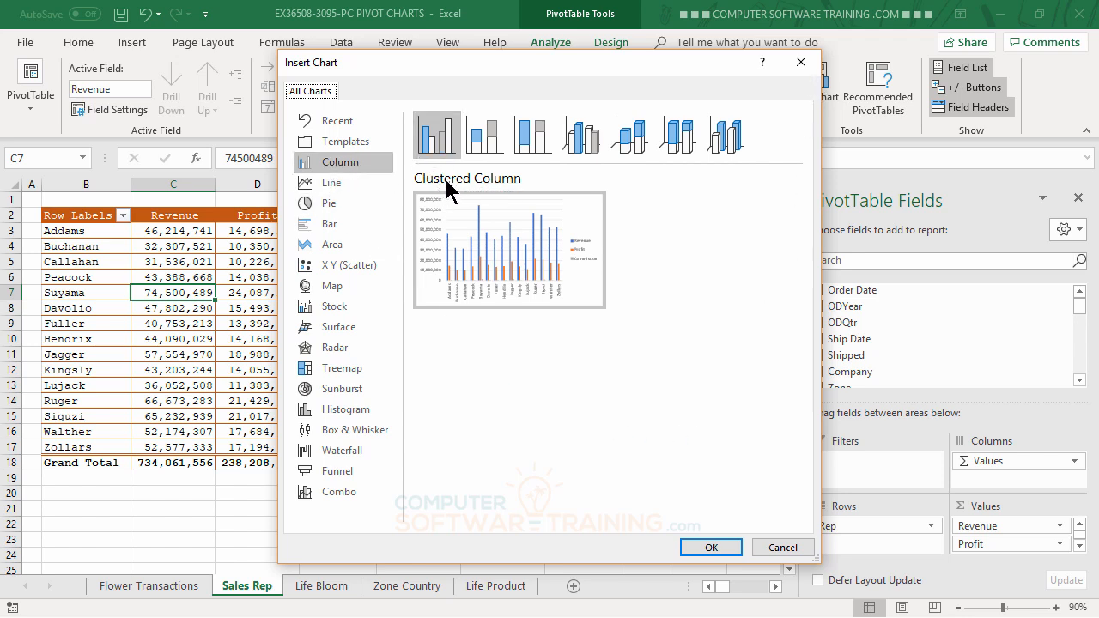
mouse_move(478, 288)
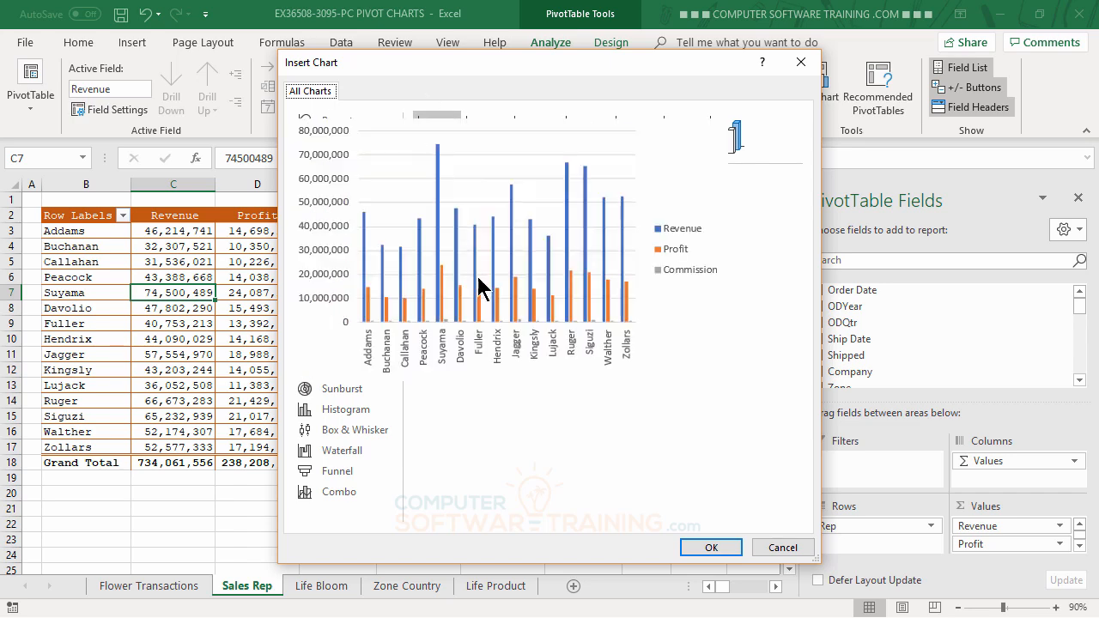
click(711, 549)
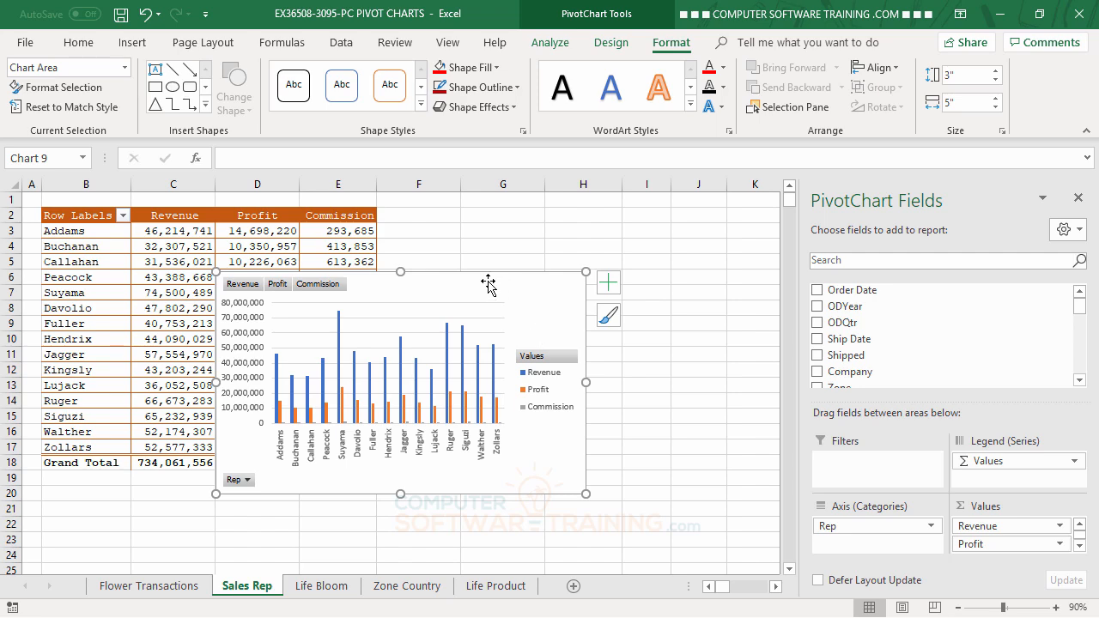
- Place the chart beside the pivot table from row 2 and stretch it down to row 18, about 3.51" tall
drag(488, 285, 658, 215)
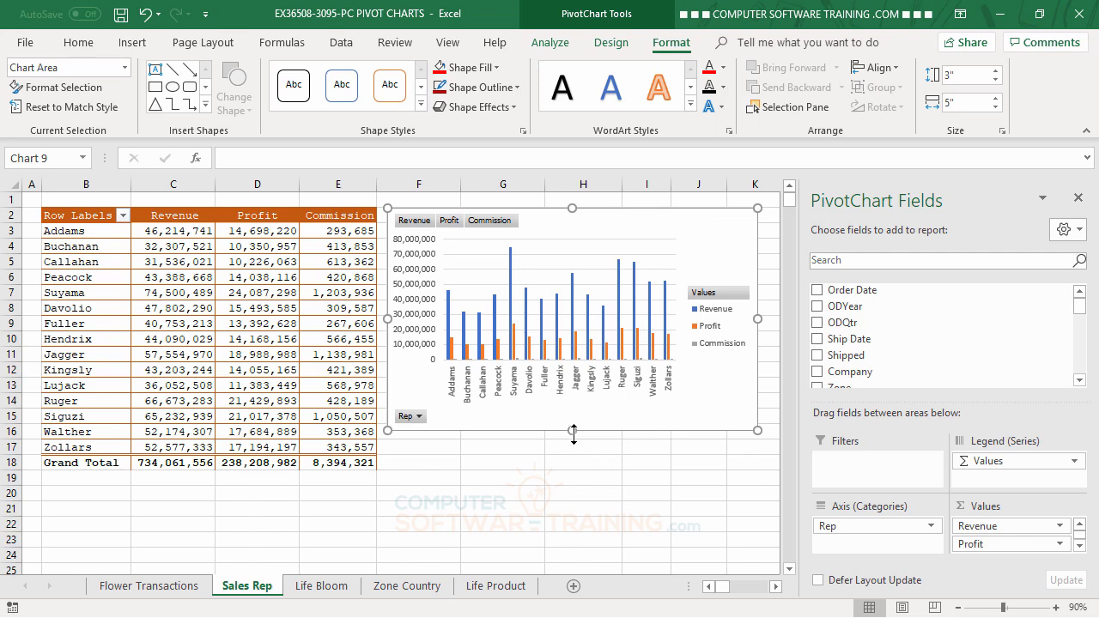
drag(573, 432, 576, 468)
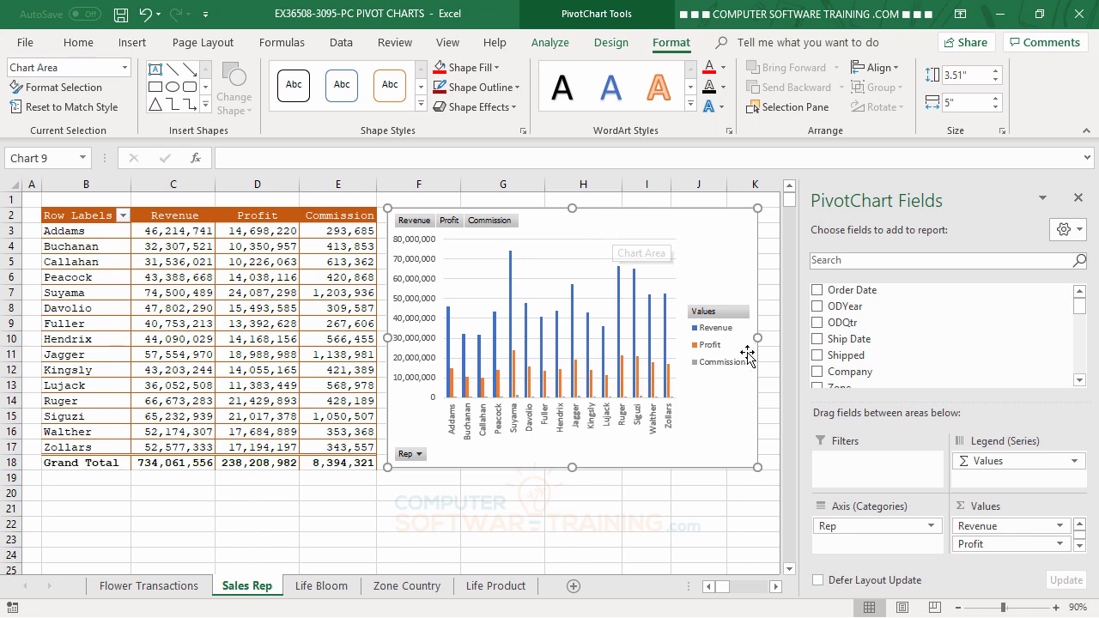
- Position the PivotChart's legend at the top of the chart
click(777, 588)
click(777, 588)
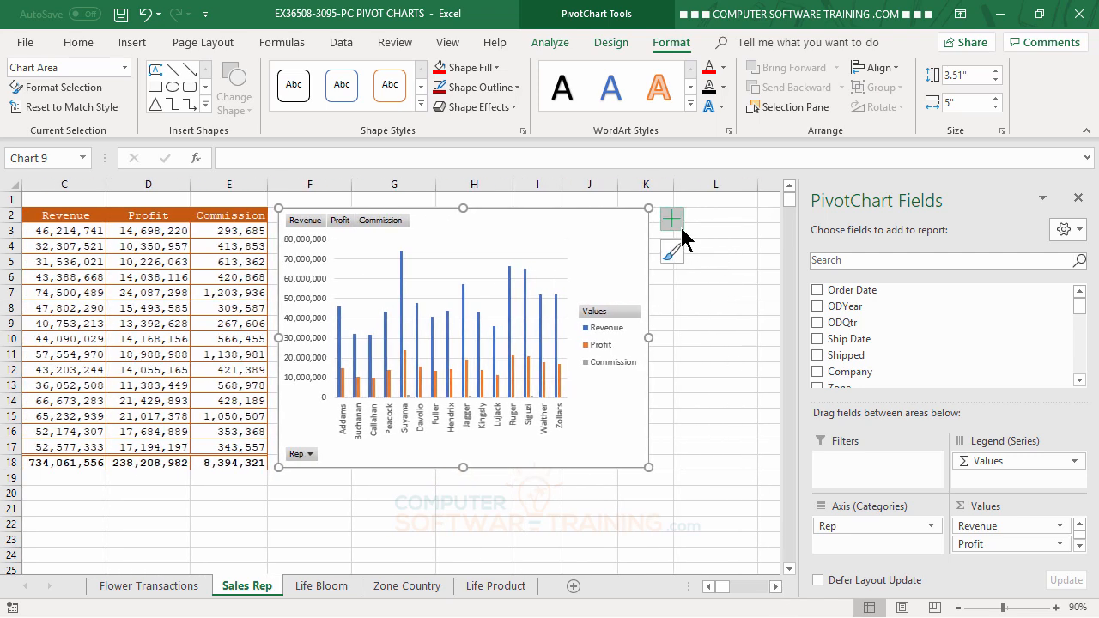
click(672, 225)
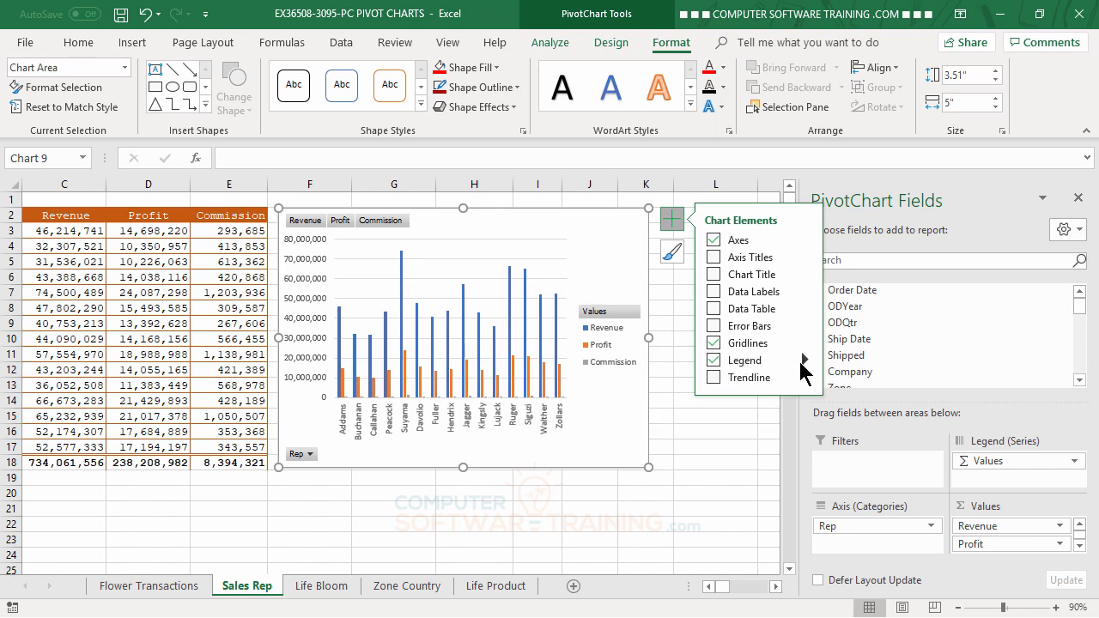
click(805, 361)
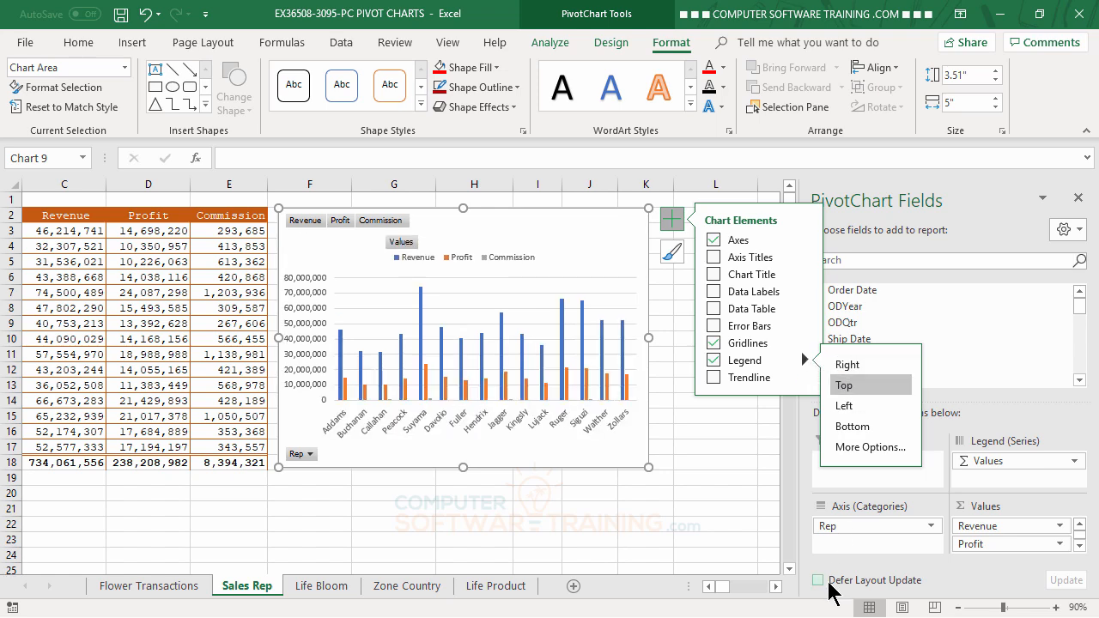
click(725, 518)
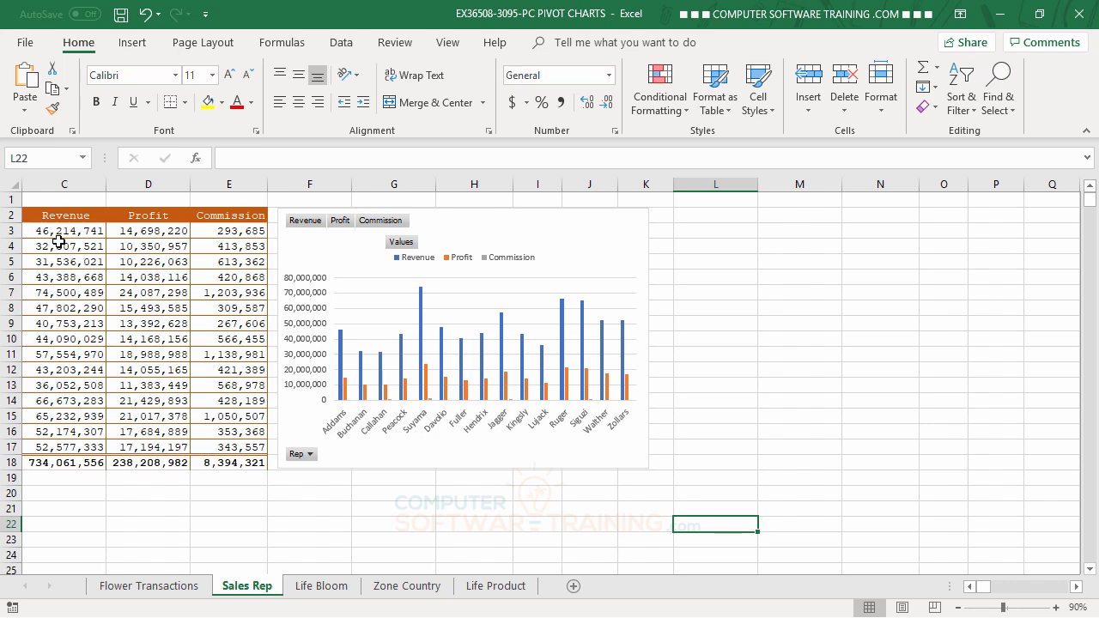
click(974, 587)
click(974, 588)
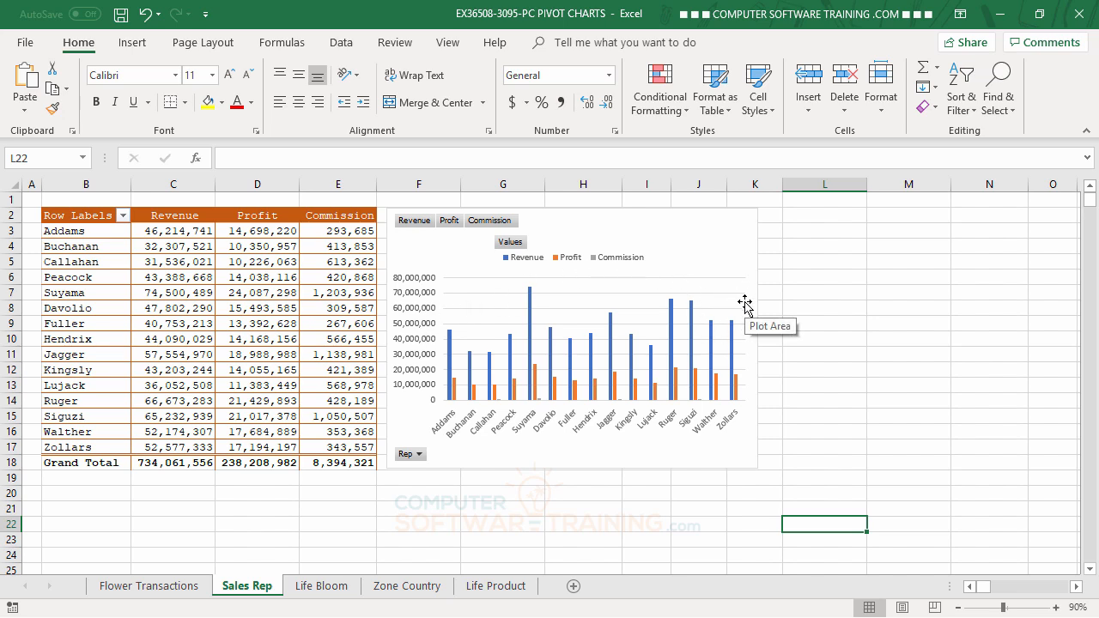
- Change the chart to a custom combination, with the Commission series as Line with Markers on the secondary axis
click(670, 325)
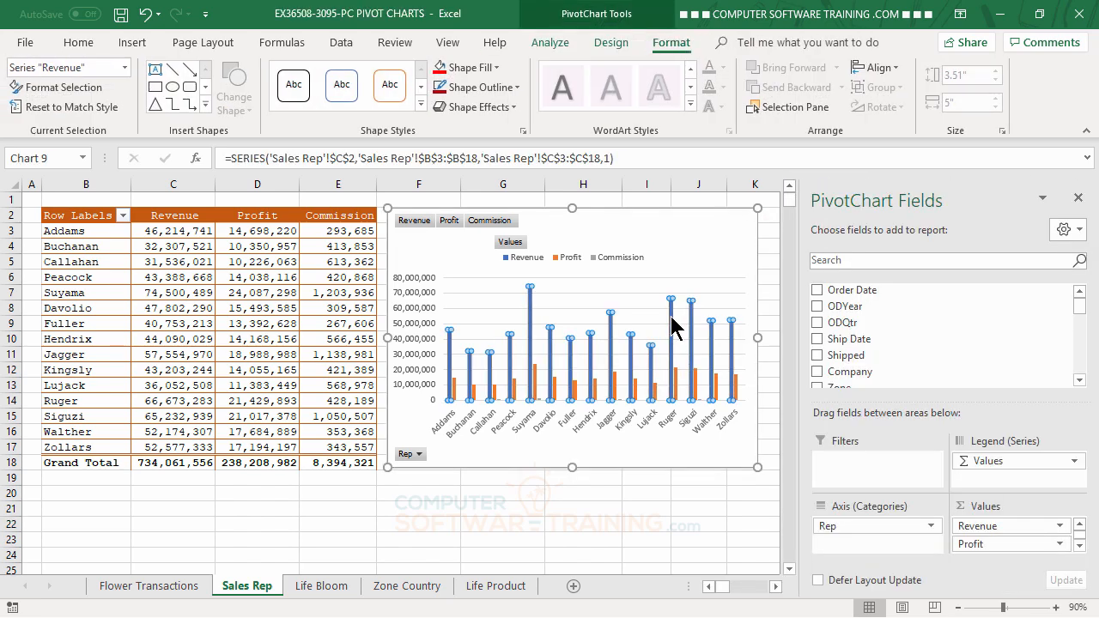
click(615, 45)
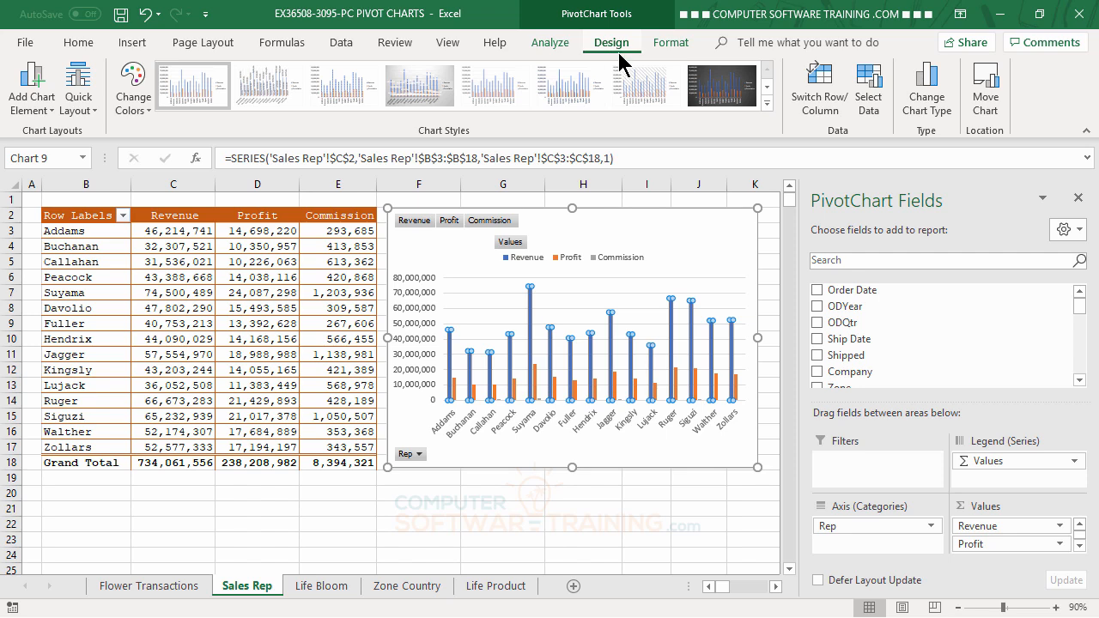
click(927, 96)
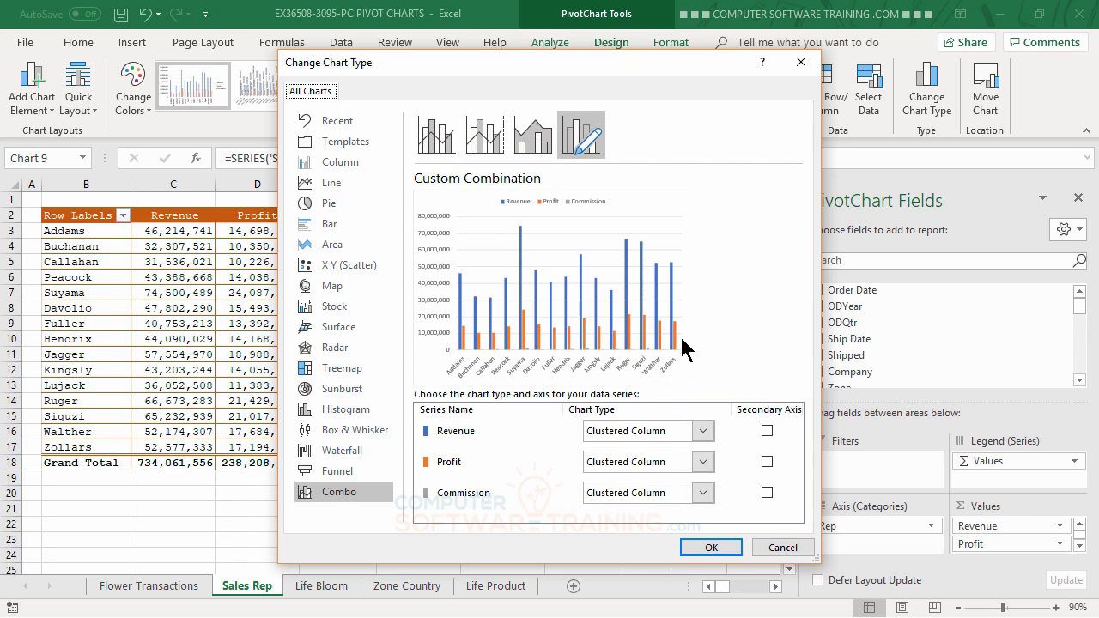
click(702, 493)
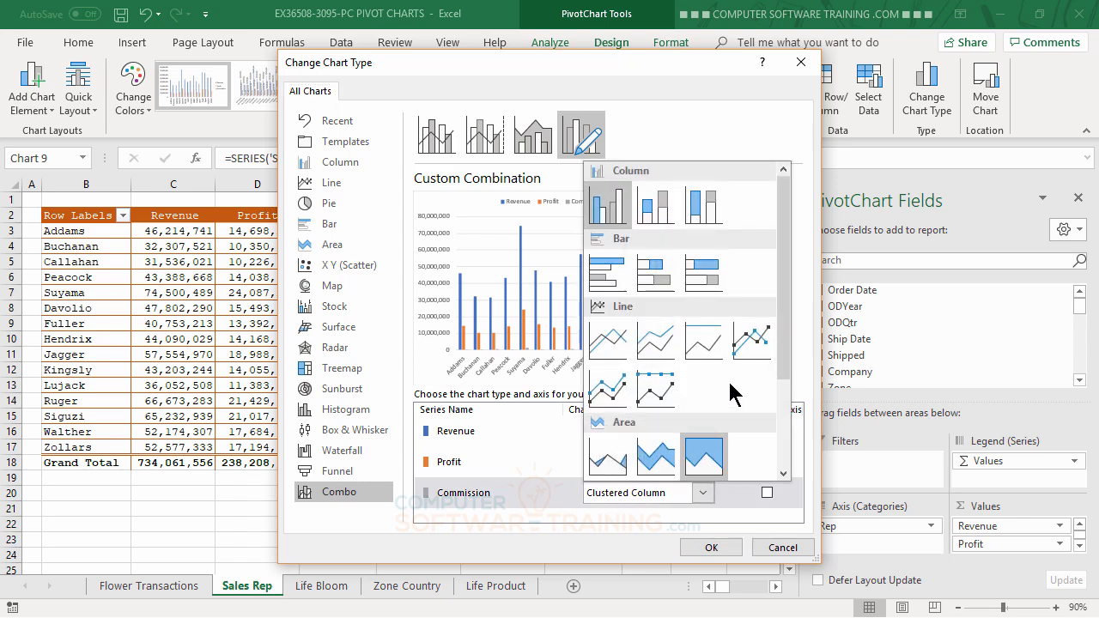
click(752, 341)
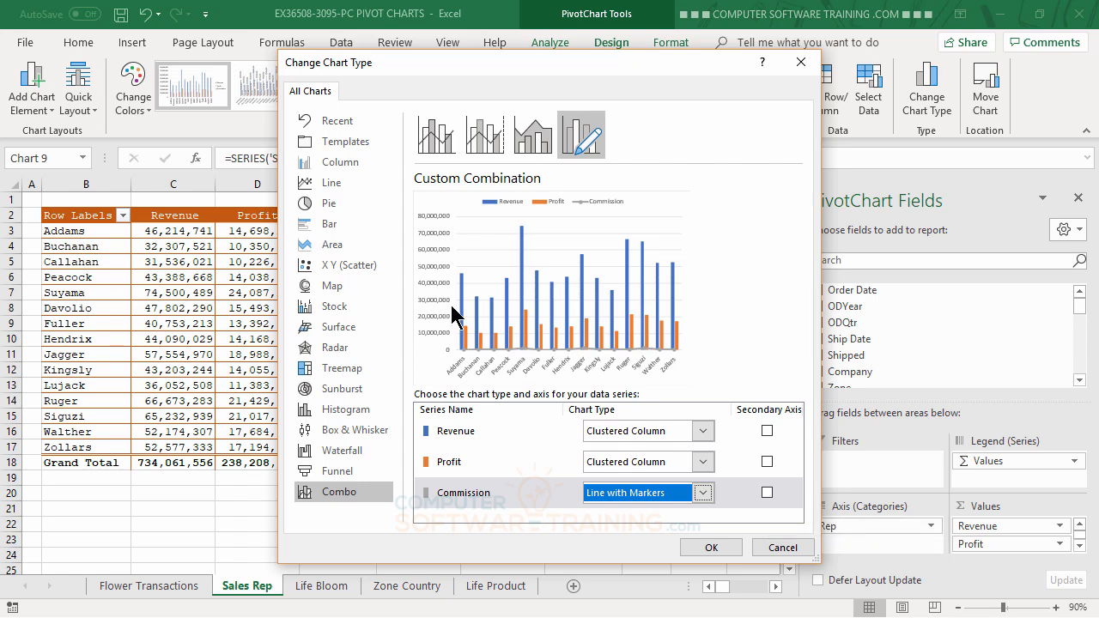
click(767, 493)
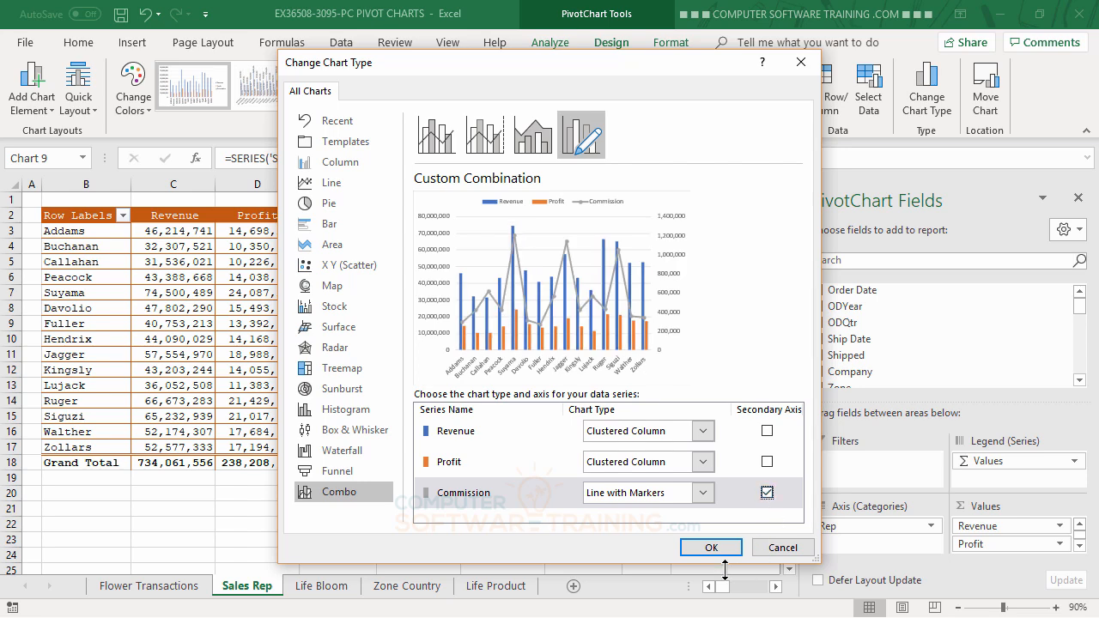
click(711, 548)
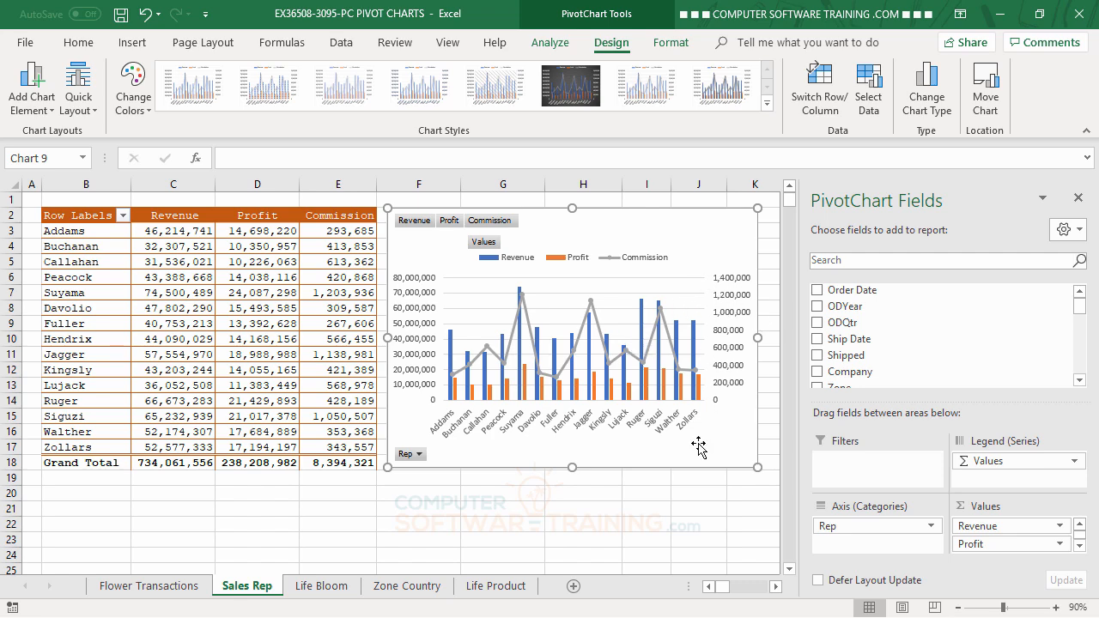
- Format the Commission series with a black marker fill and a dark red line
click(653, 348)
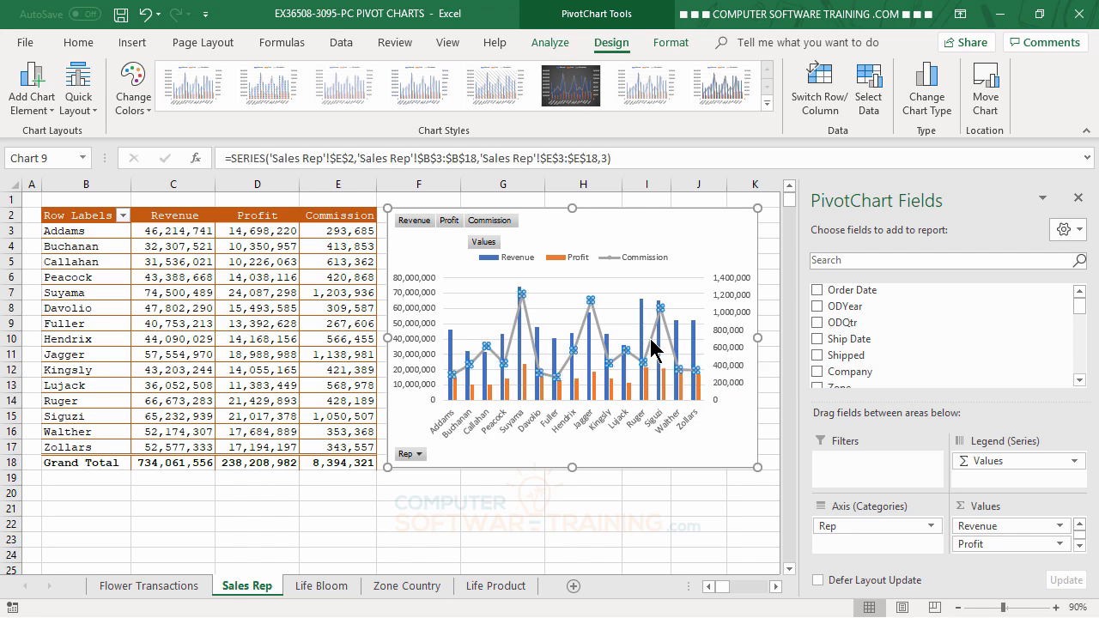
mouse_move(650, 382)
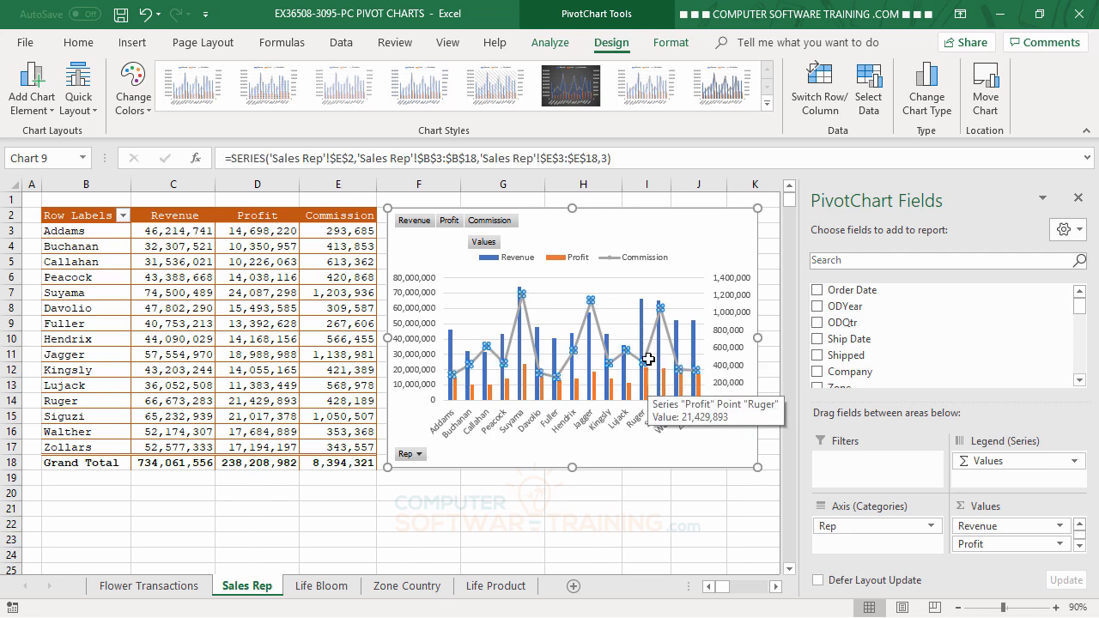
click(669, 42)
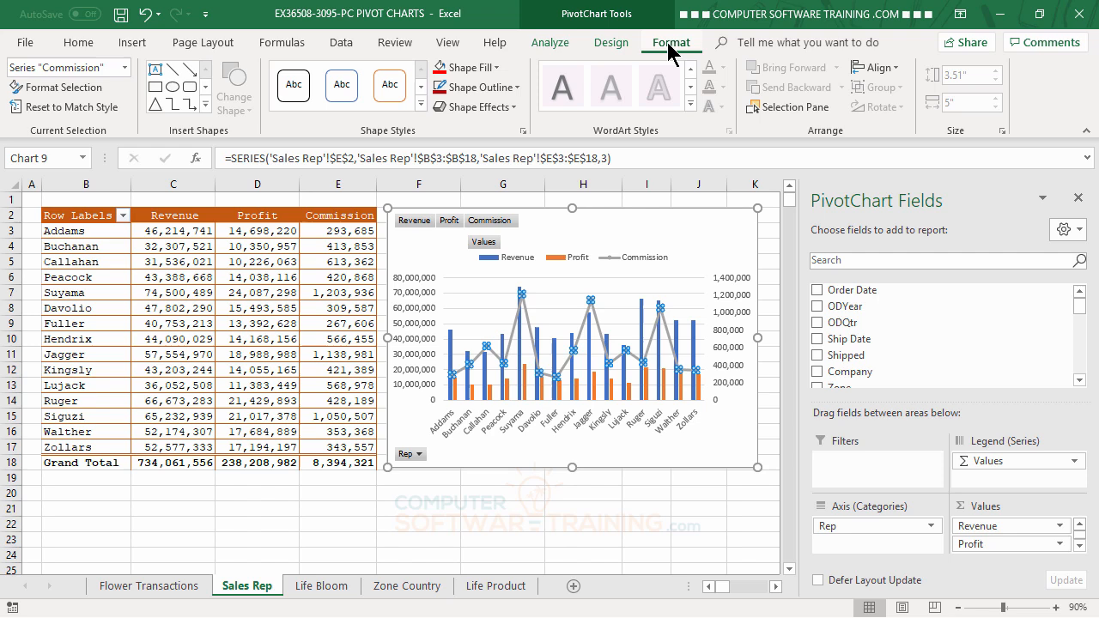
click(497, 66)
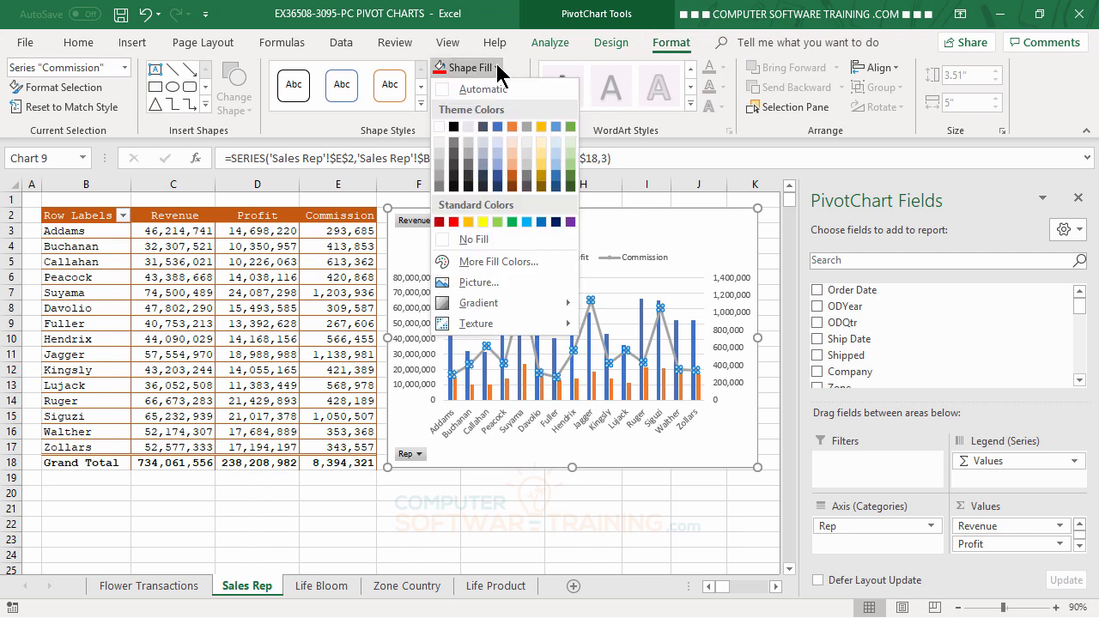
click(456, 127)
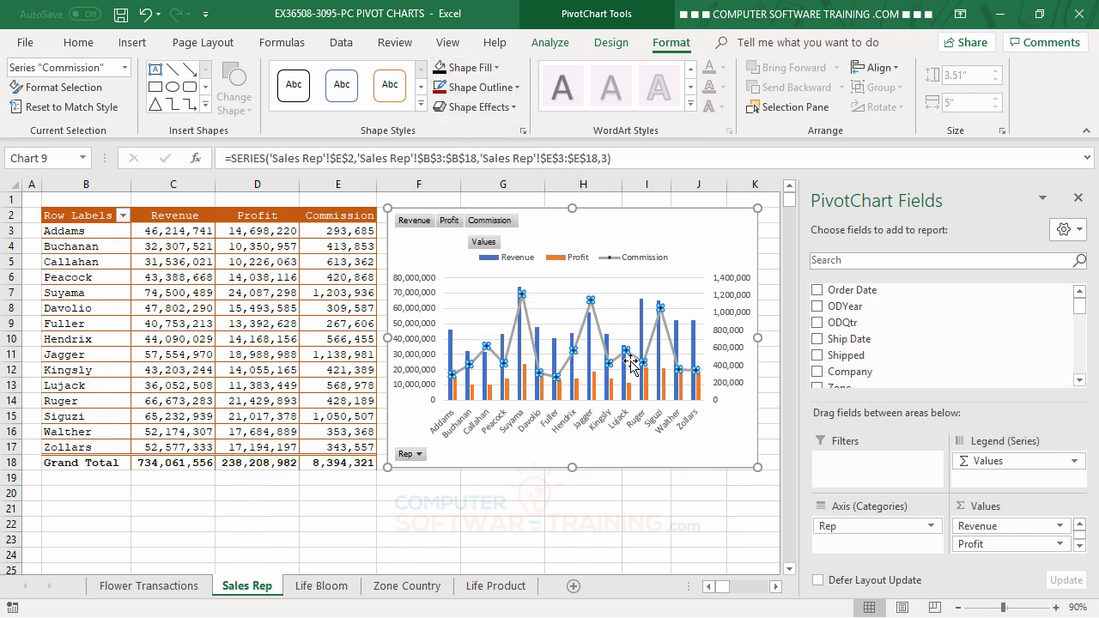
click(519, 87)
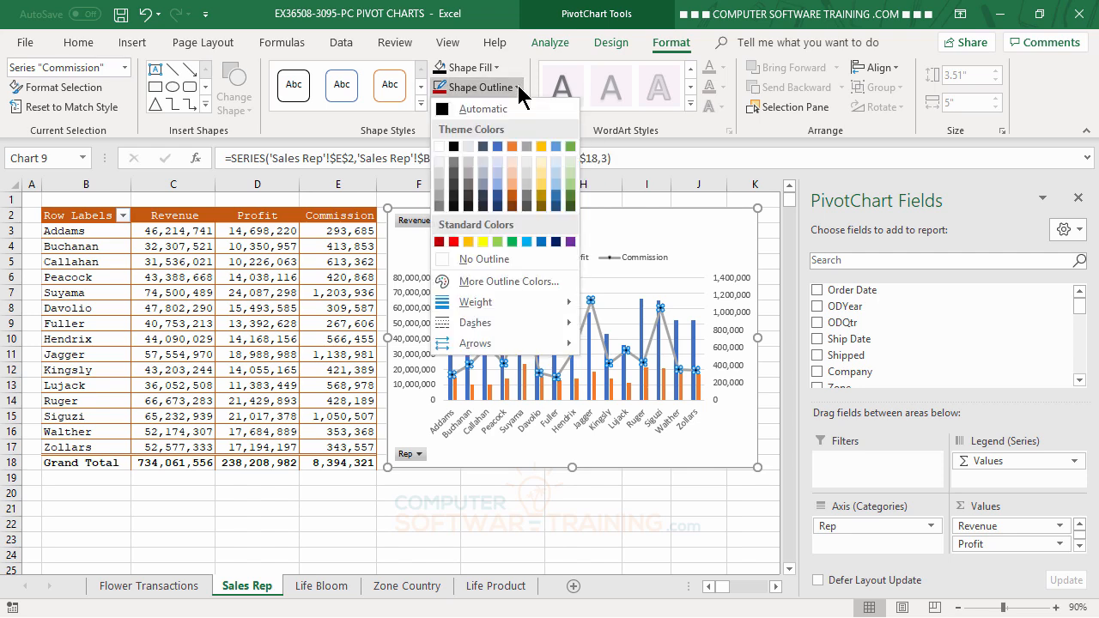
click(439, 242)
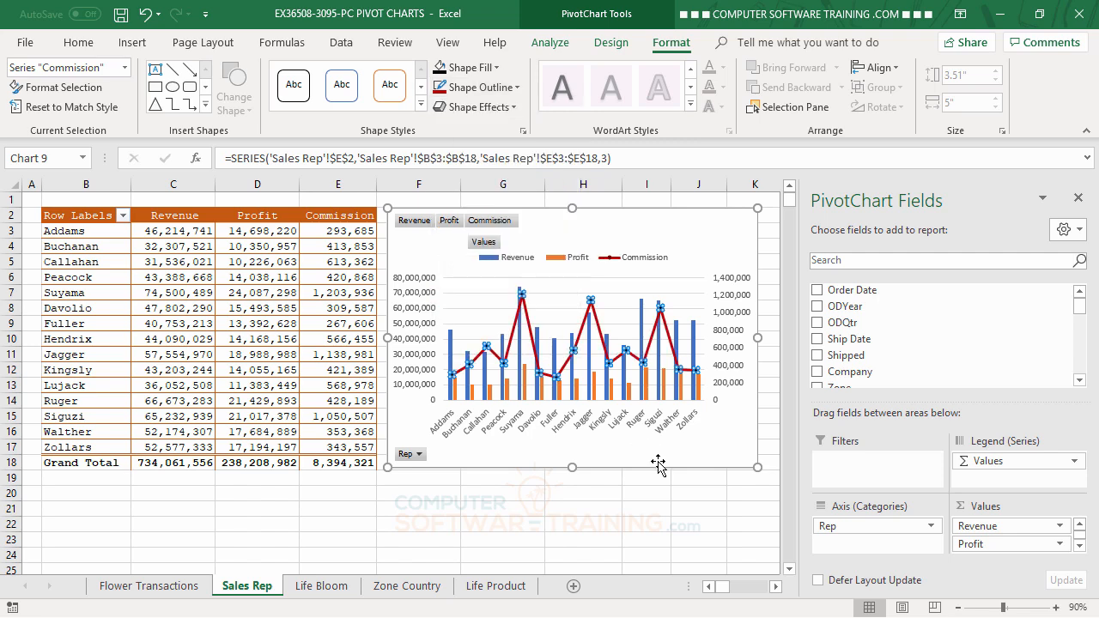
click(674, 537)
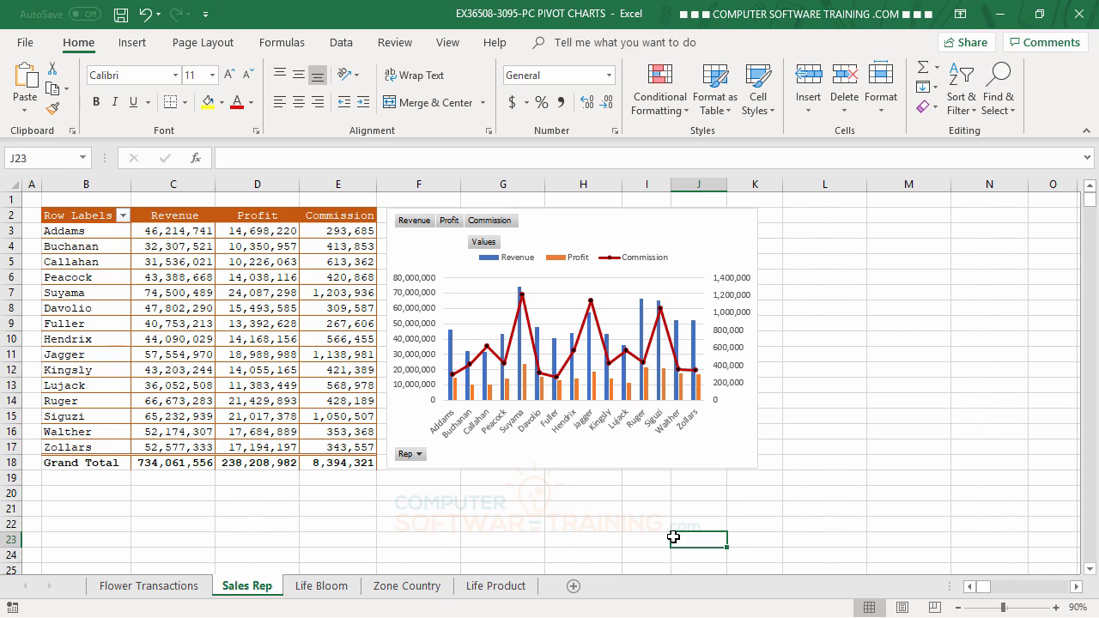
- Color the secondary axis labels dark red and bold the labels of both vertical axes in the PivotChart
click(728, 289)
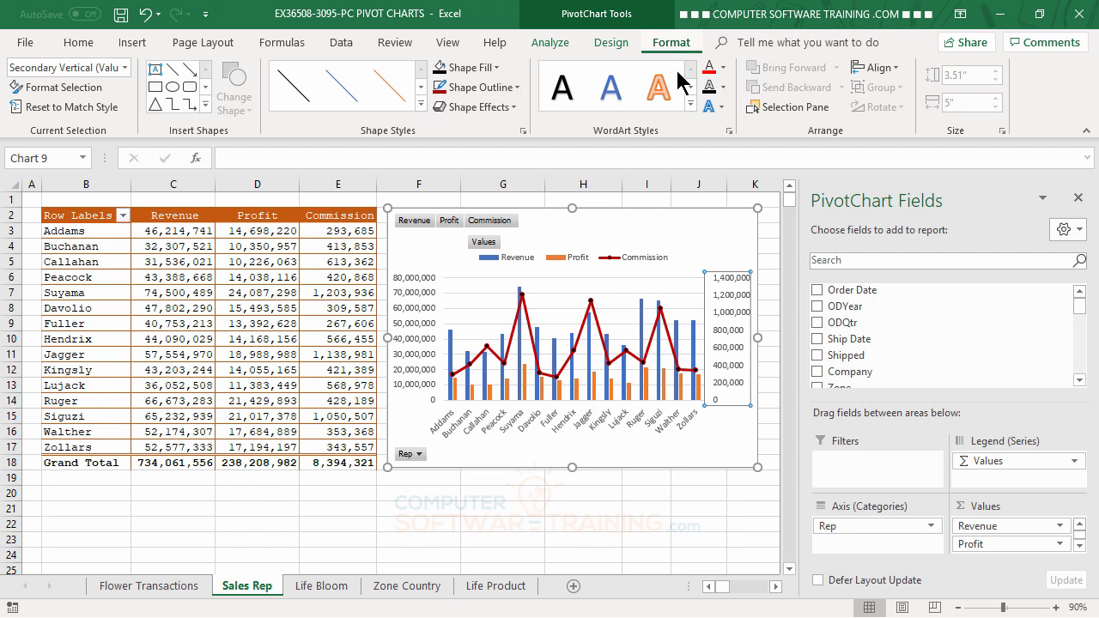
click(724, 69)
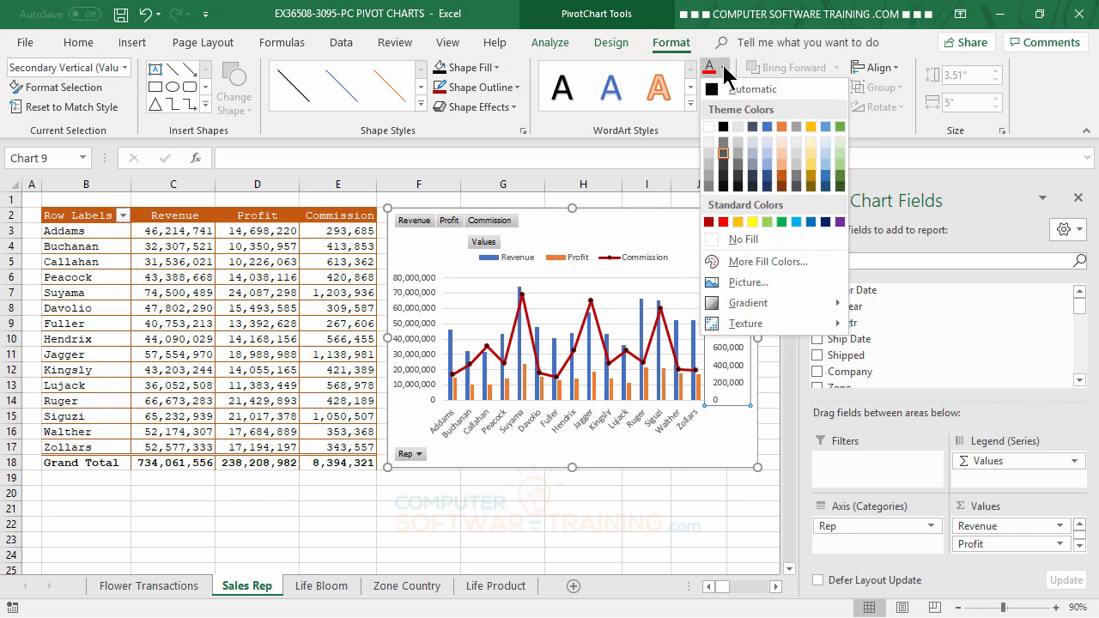
click(710, 222)
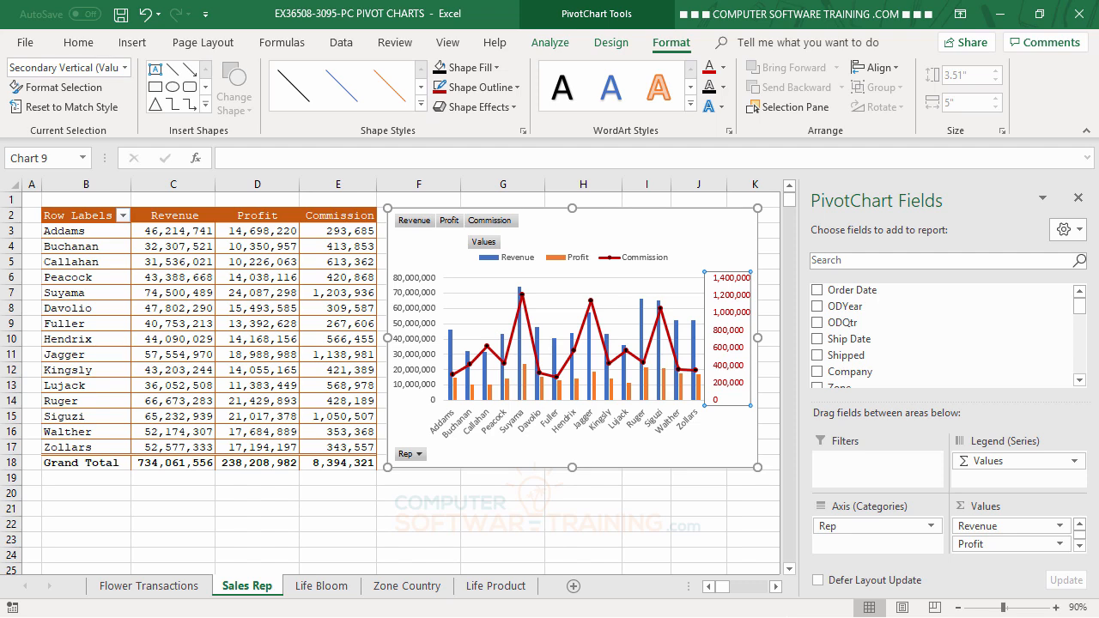
click(78, 45)
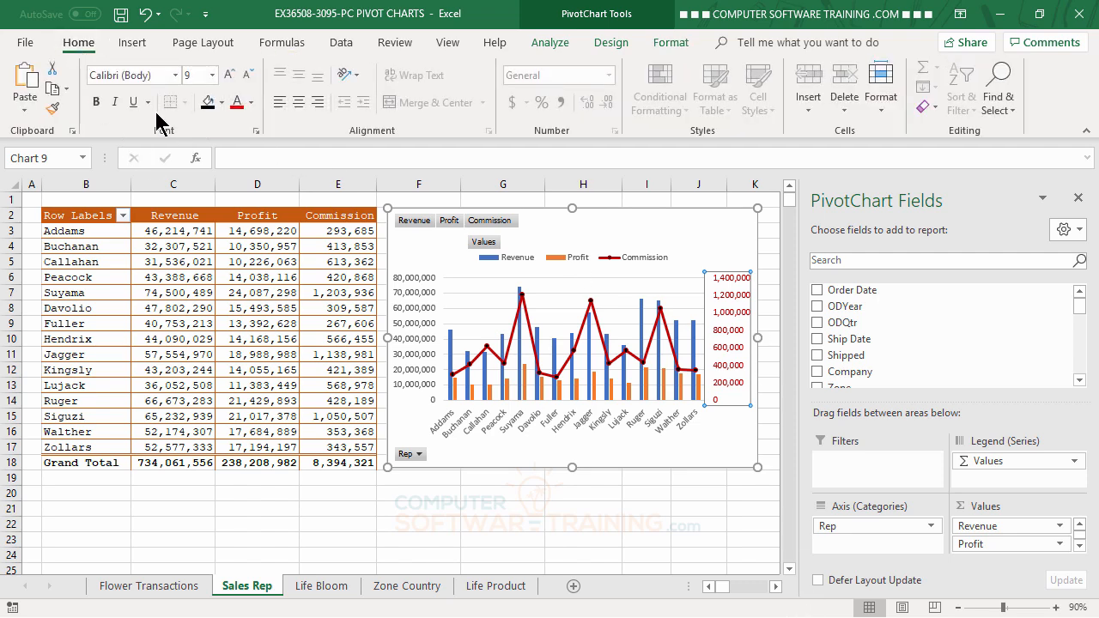
click(96, 102)
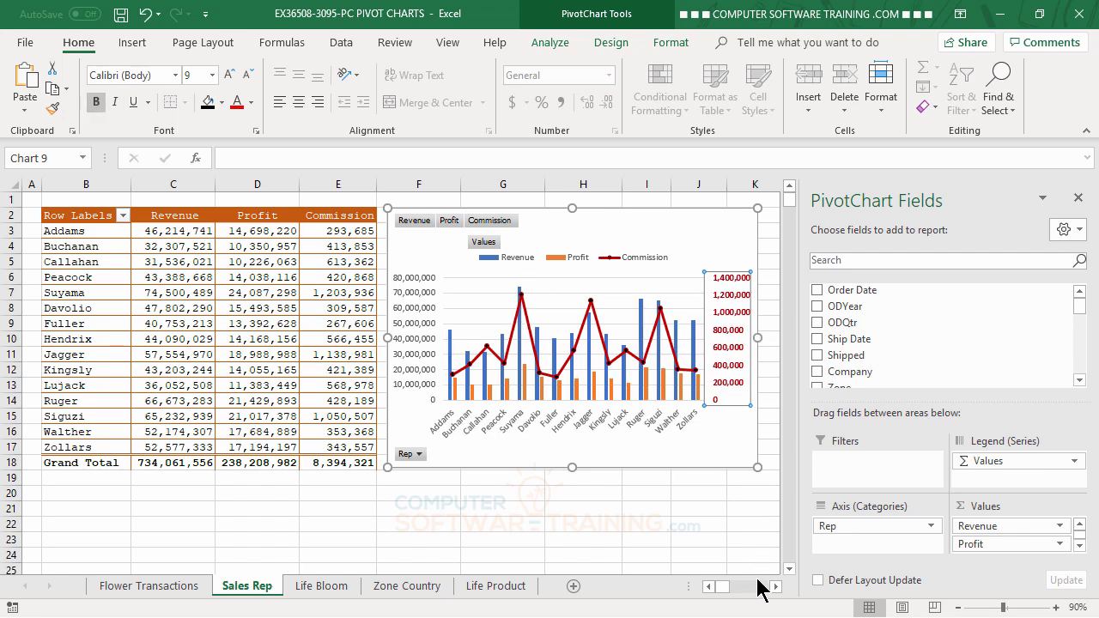
click(410, 302)
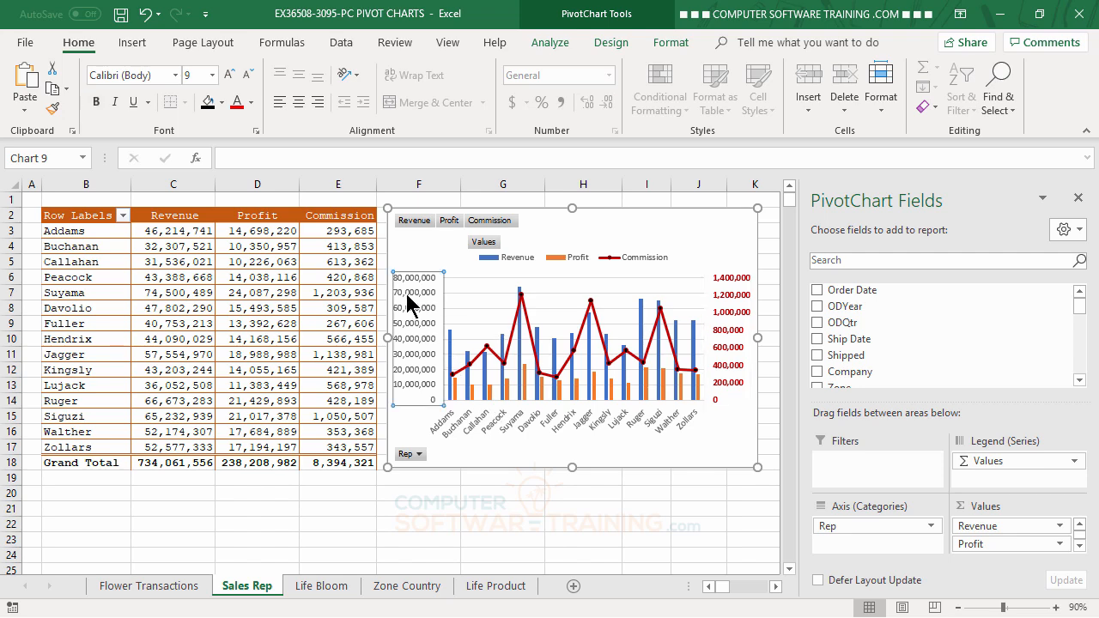
click(95, 101)
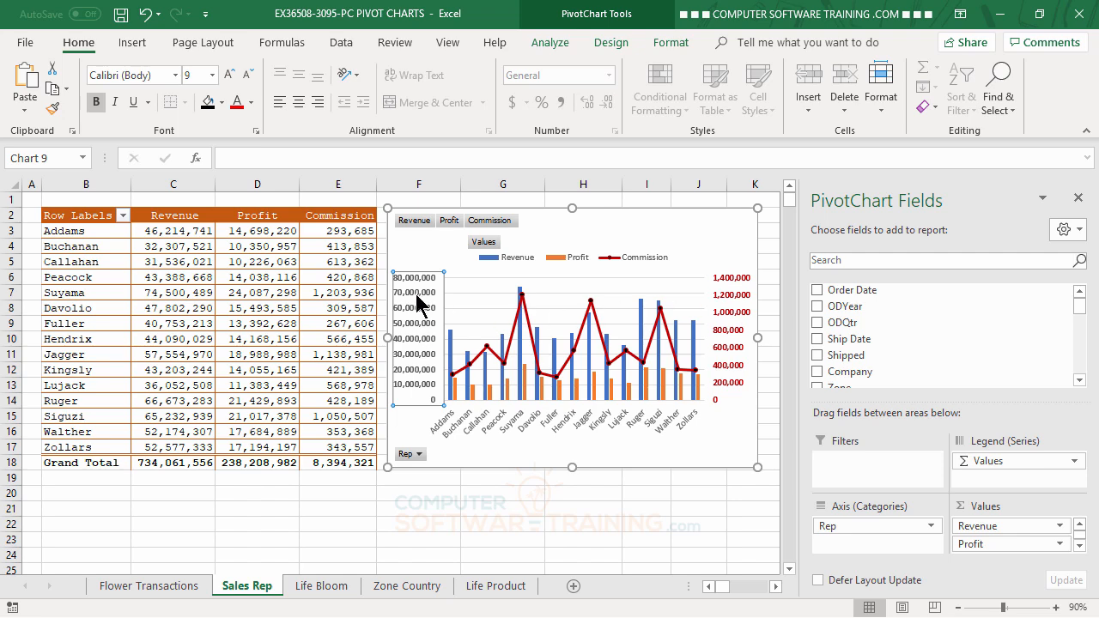
- Set the display units of the chart's secondary vertical axis to Thousands
double_click(727, 305)
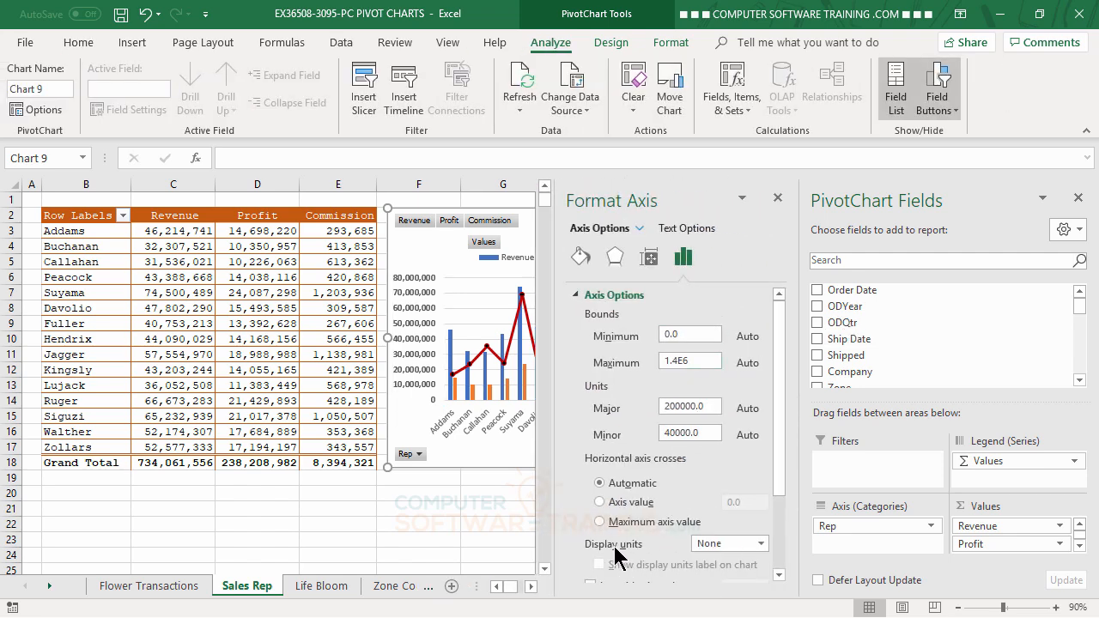
click(761, 544)
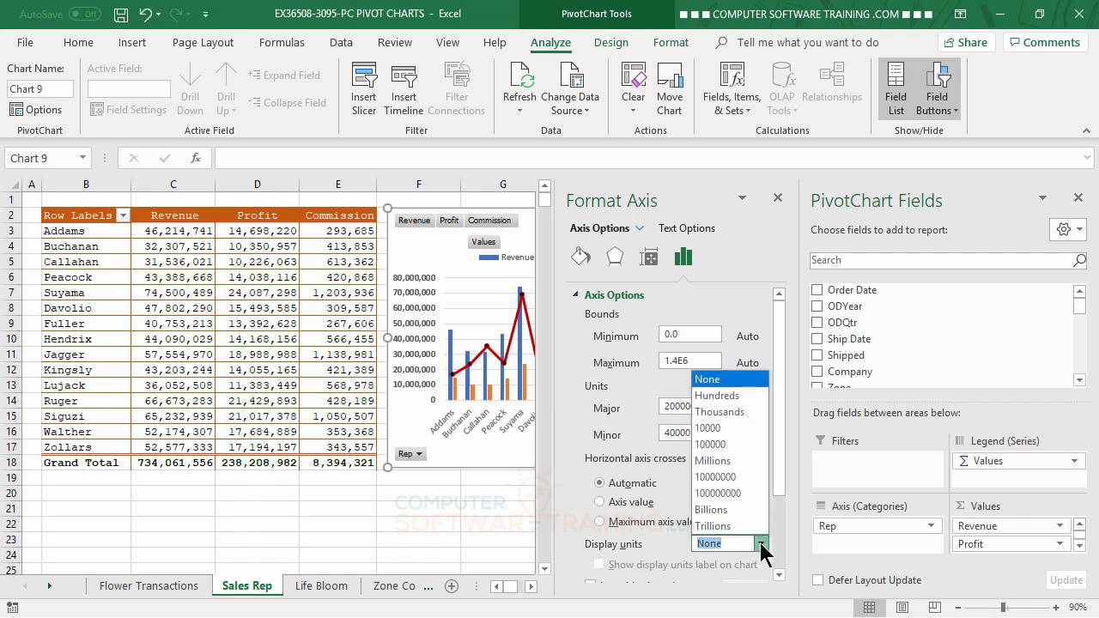
click(728, 412)
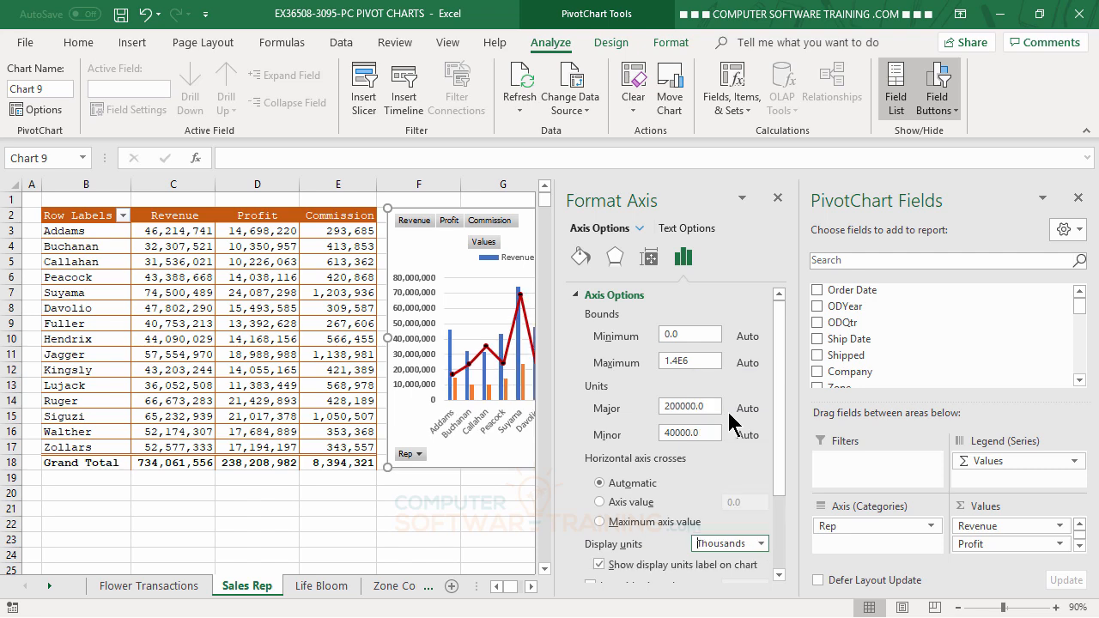
click(778, 199)
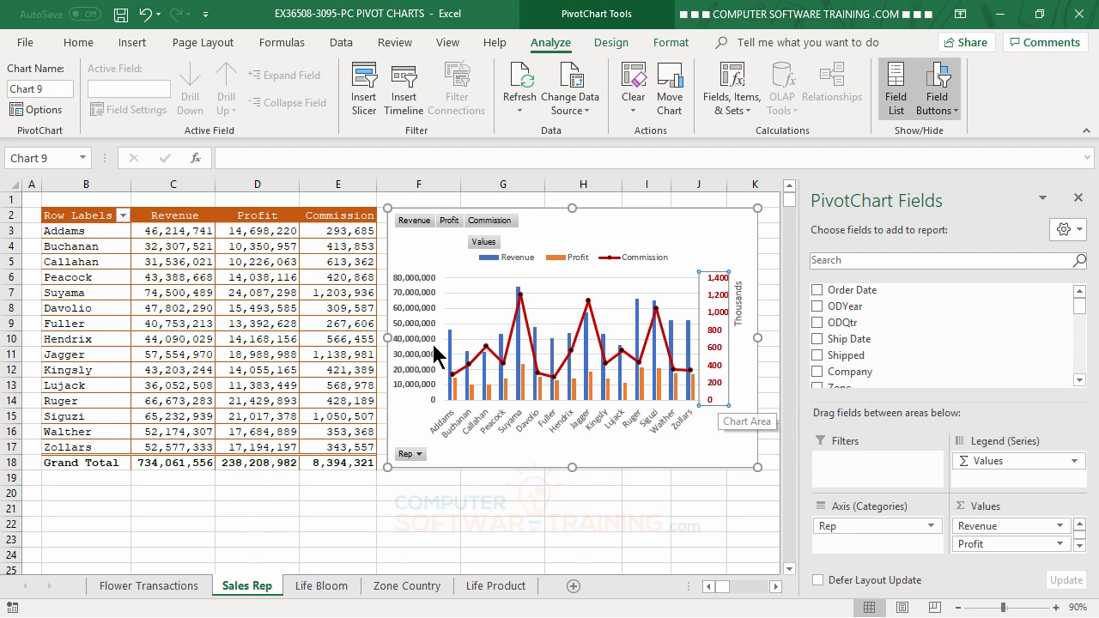
- Set the display units of the chart's primary vertical axis to Thousands and deselect the chart
double_click(407, 288)
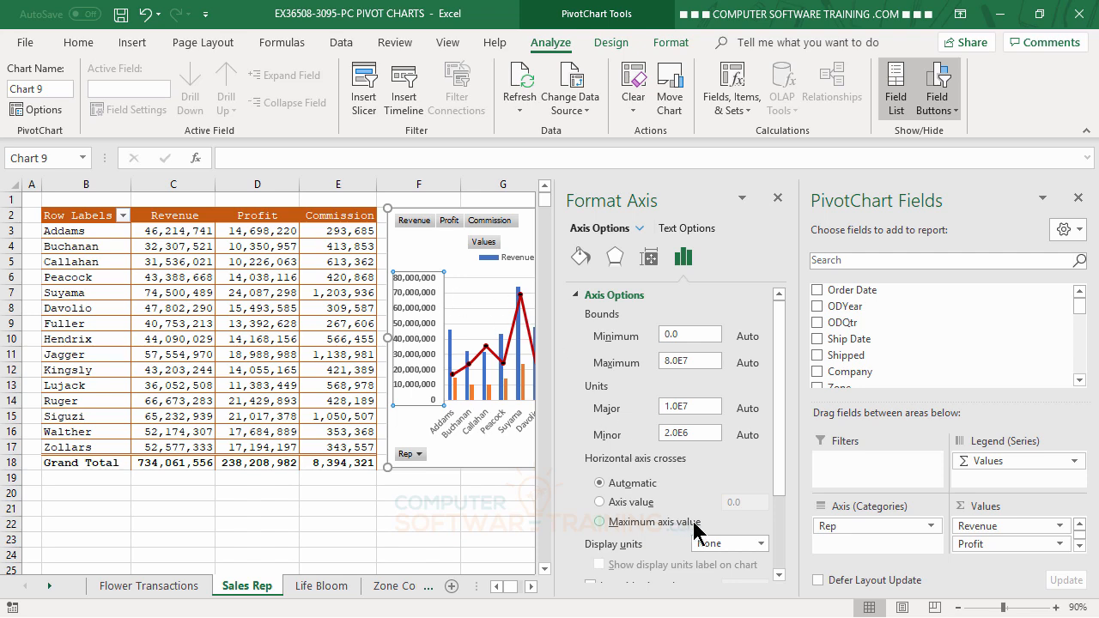
click(760, 543)
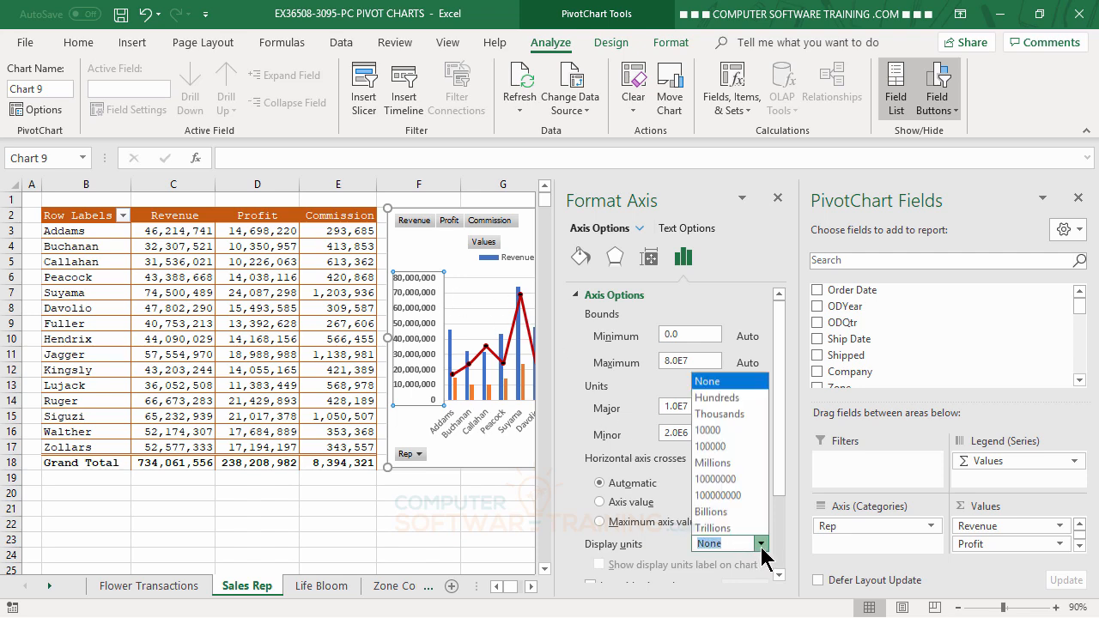
click(716, 414)
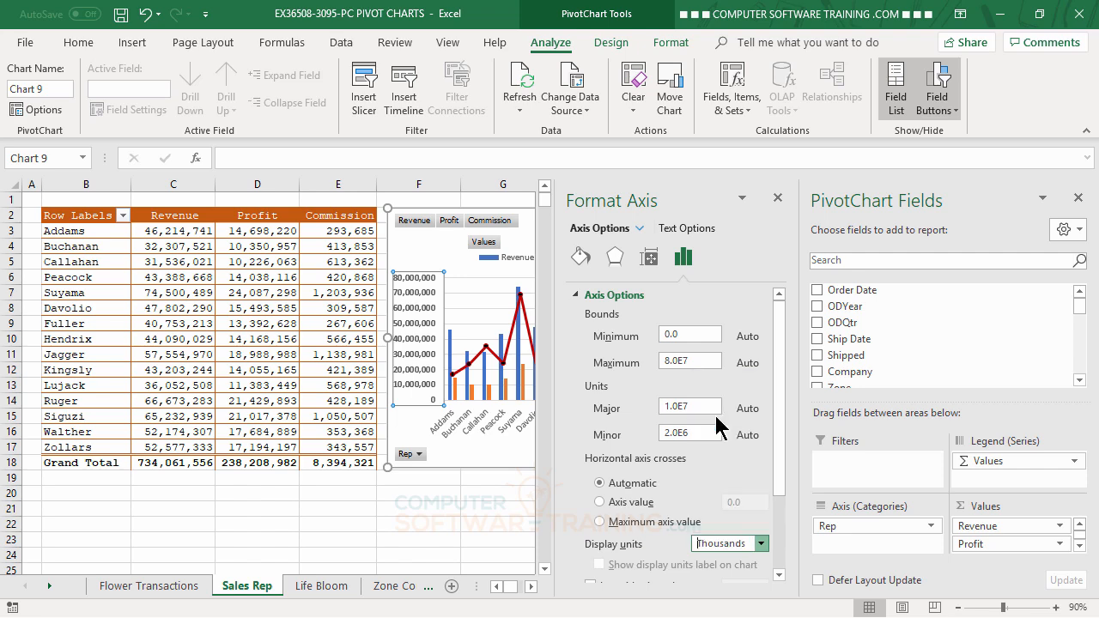
click(778, 198)
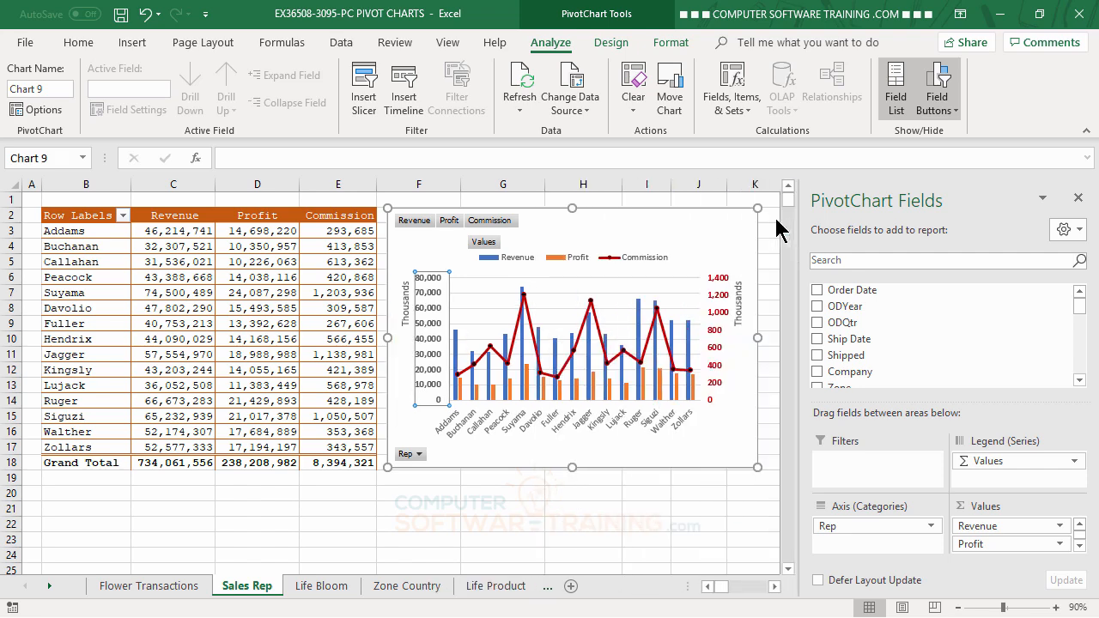
click(687, 513)
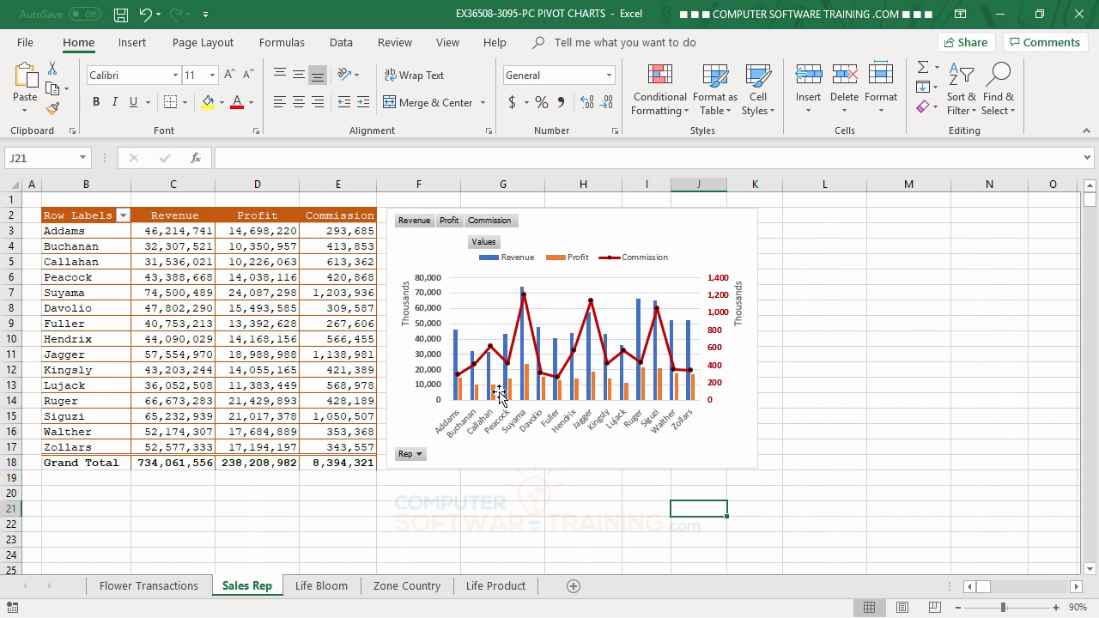
- Reduce the gap width of the Profit column series to 24%
mouse_move(530, 380)
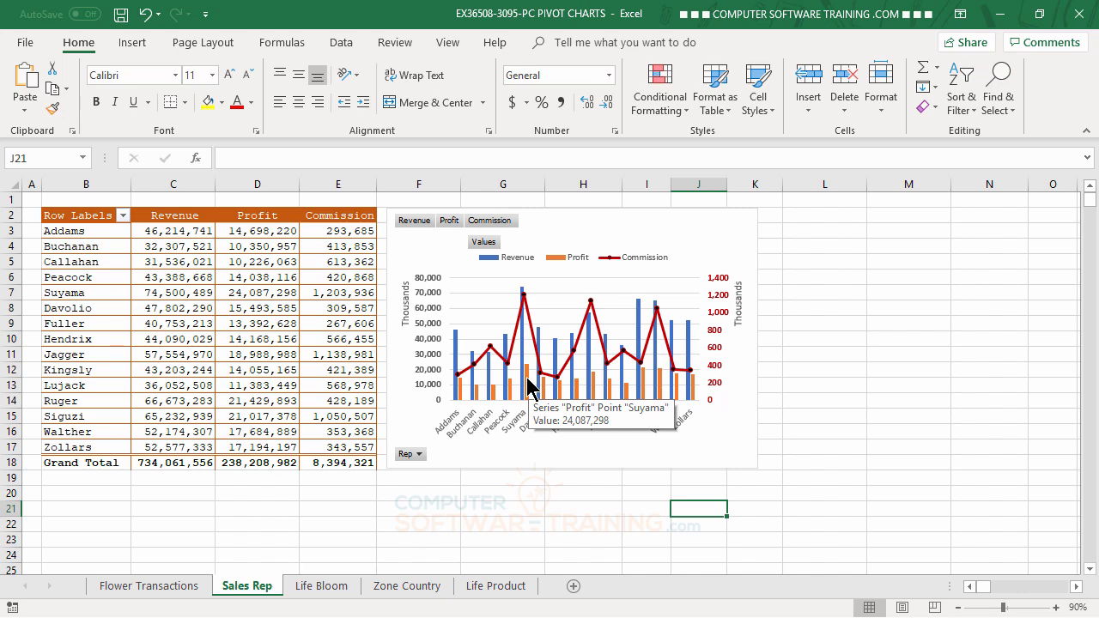
double_click(530, 387)
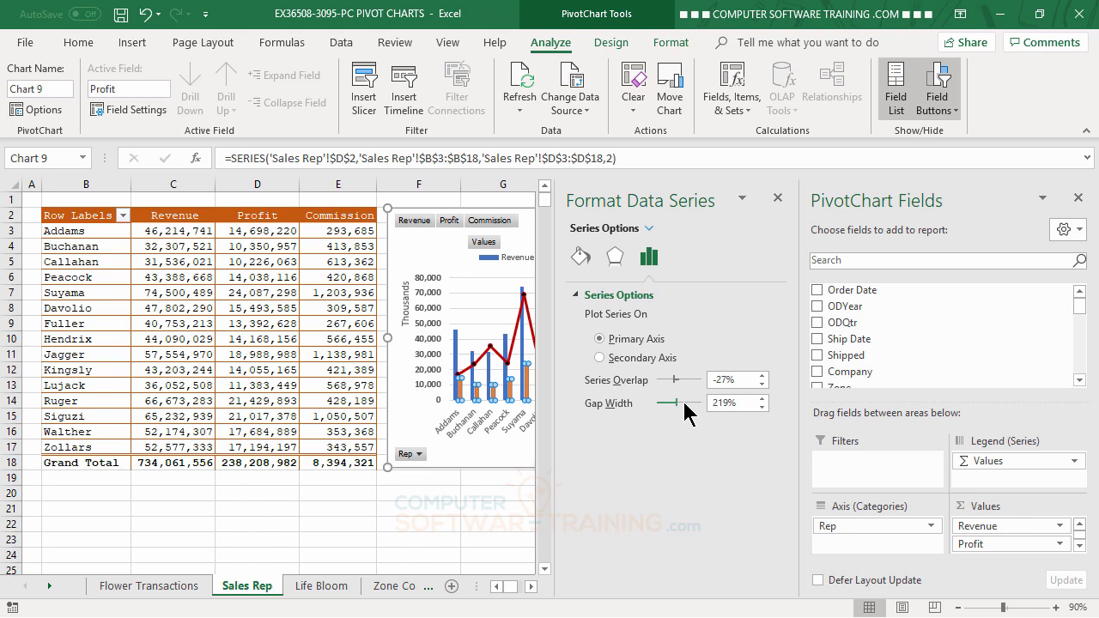
drag(678, 401, 661, 402)
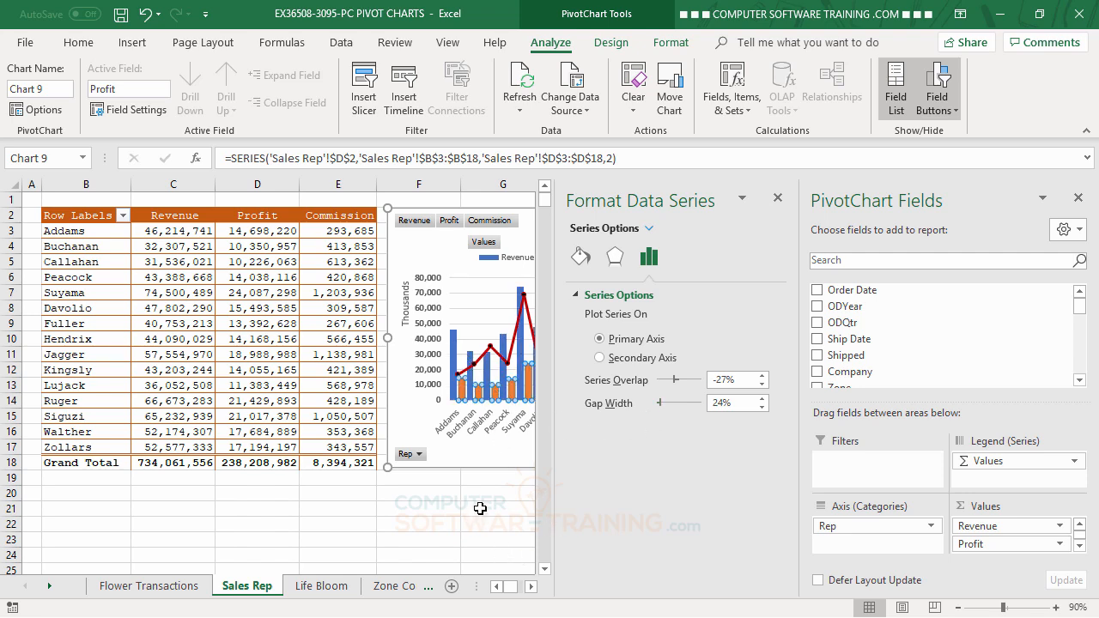
click(778, 198)
click(581, 524)
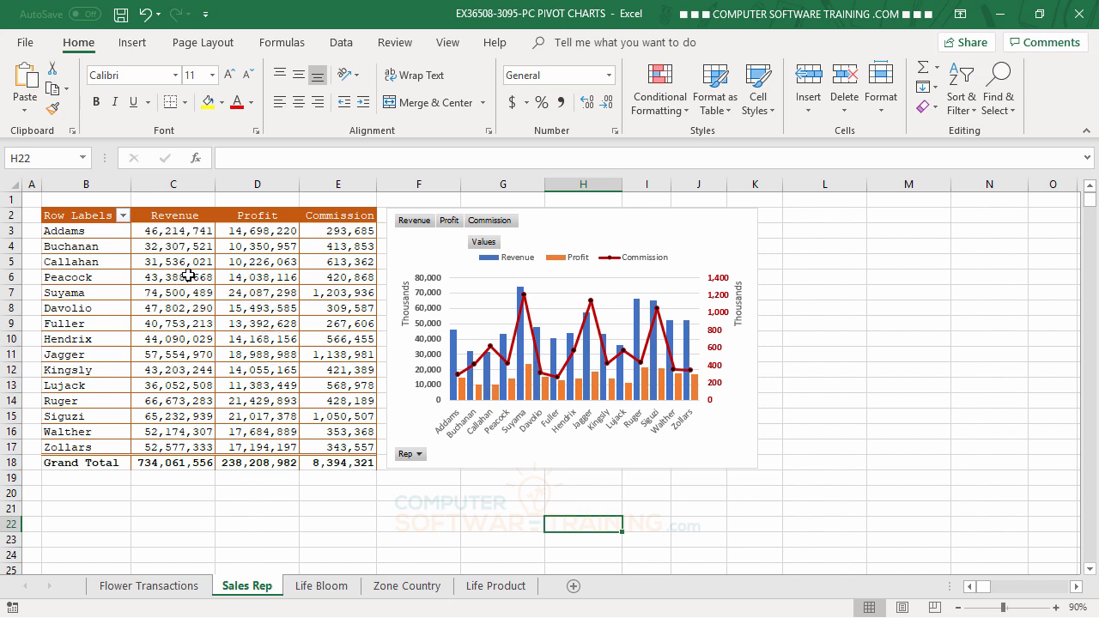
- Filter the pivot table's row labels to only the three sales reps listed in rows 10, 11 and 16
click(123, 216)
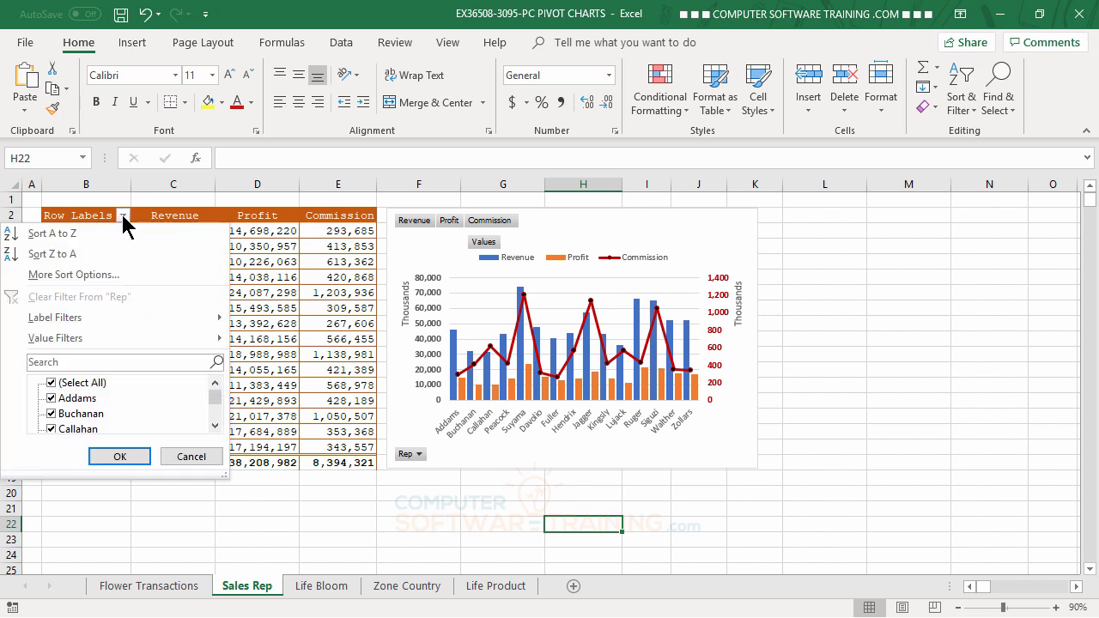
click(51, 384)
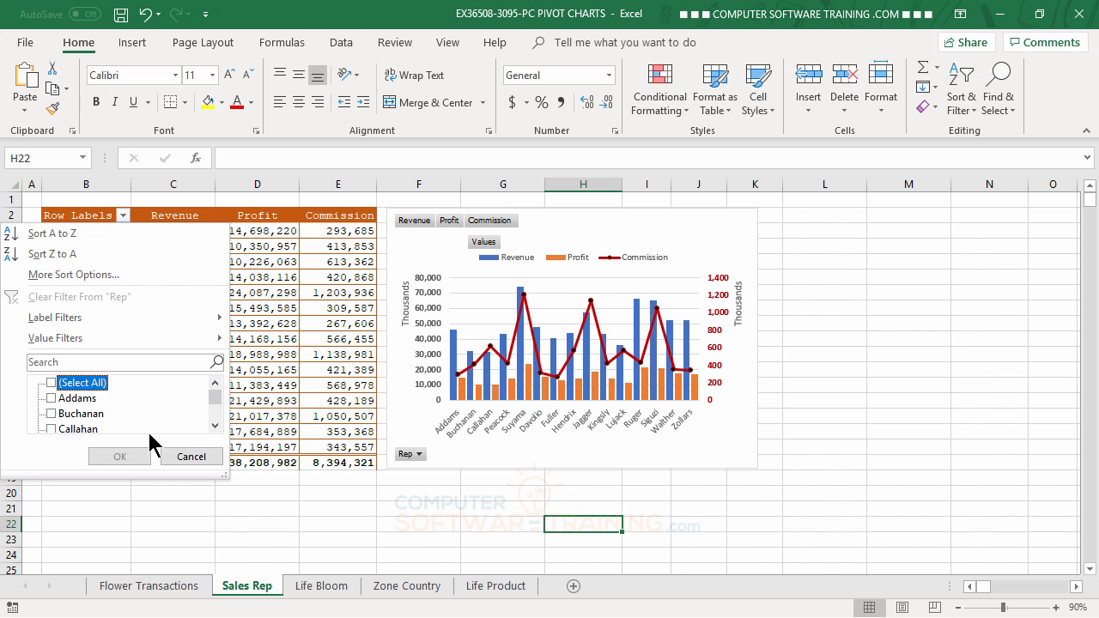
click(215, 425)
click(214, 425)
click(215, 425)
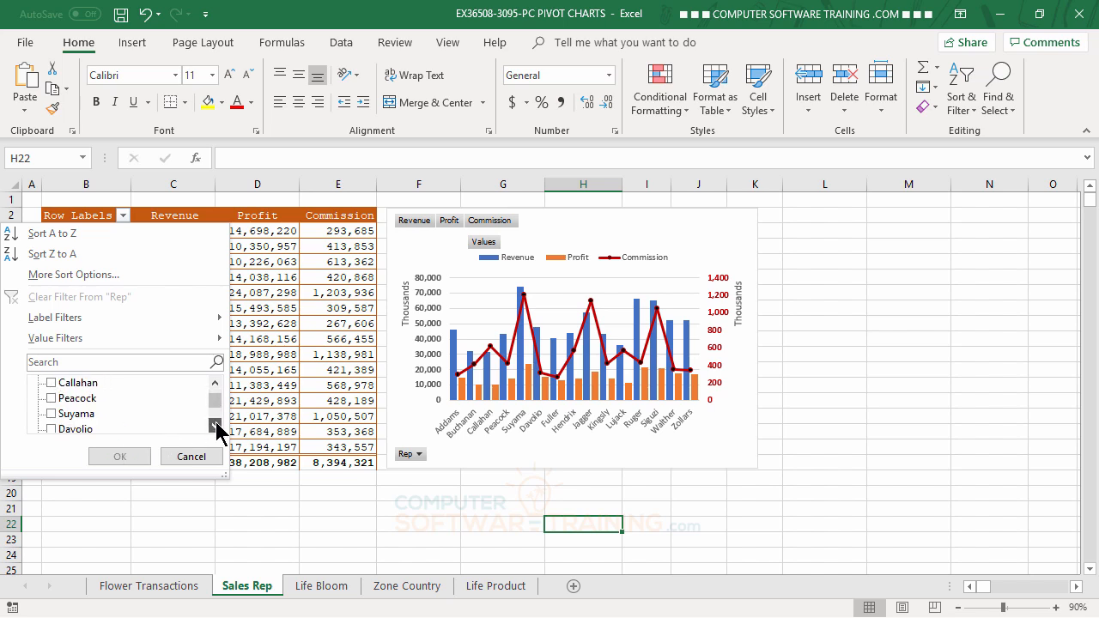
click(215, 426)
click(215, 425)
click(215, 425)
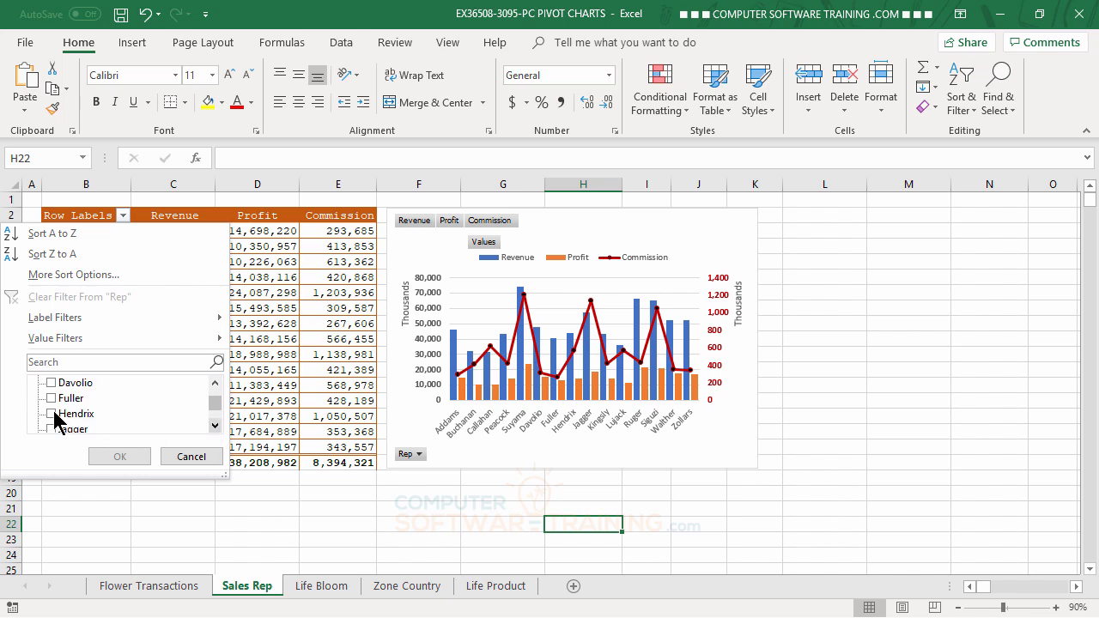
click(51, 414)
click(52, 429)
click(214, 425)
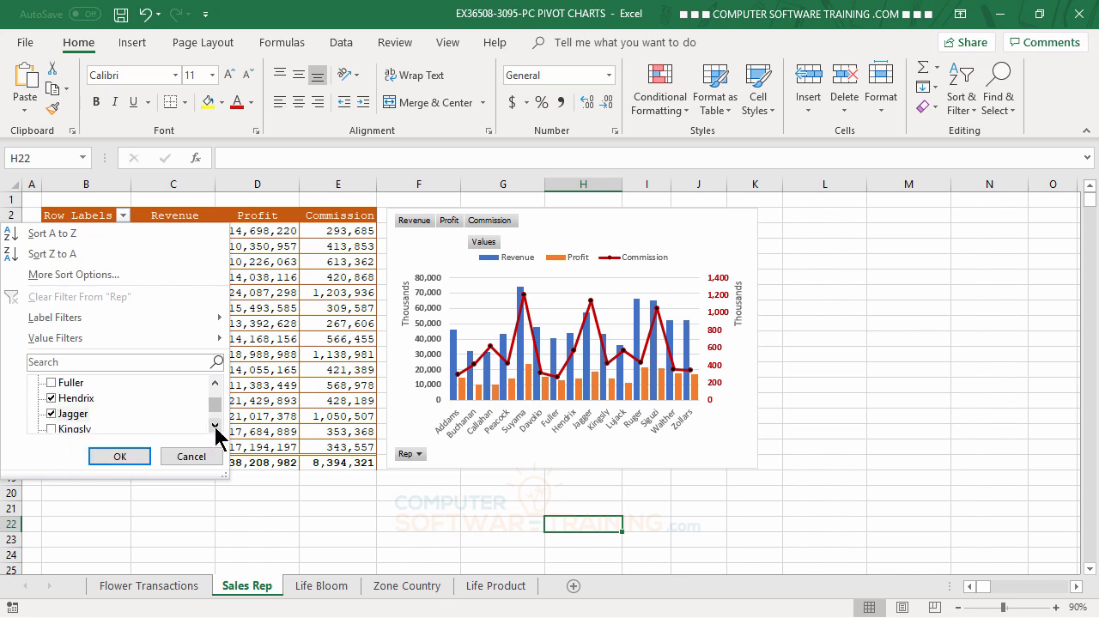
click(215, 425)
click(215, 425)
click(214, 425)
click(214, 425)
click(214, 425)
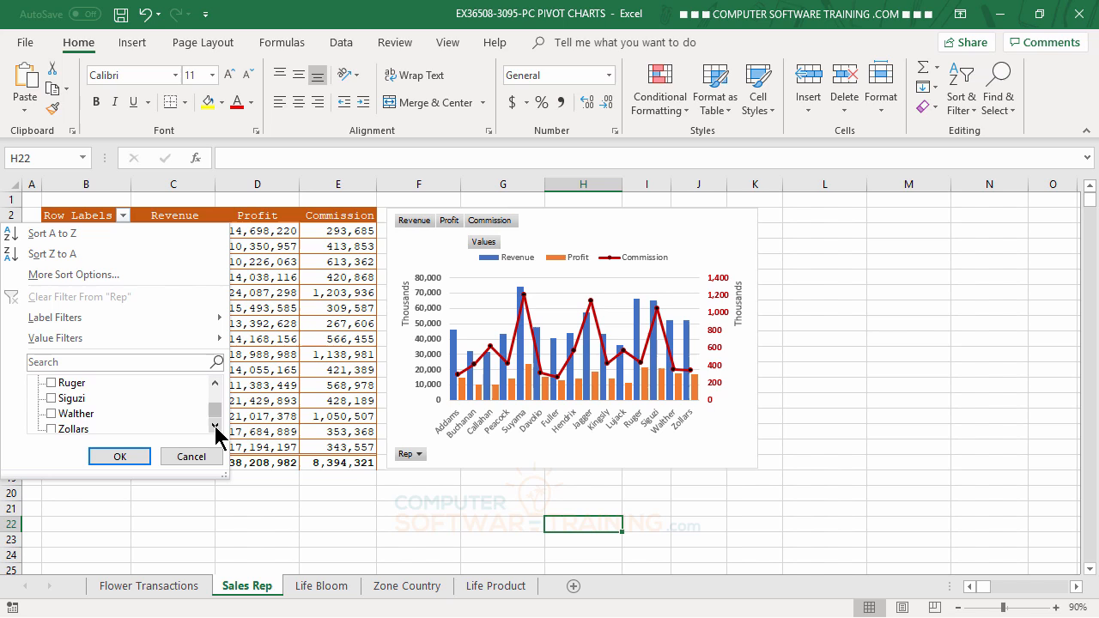
click(52, 414)
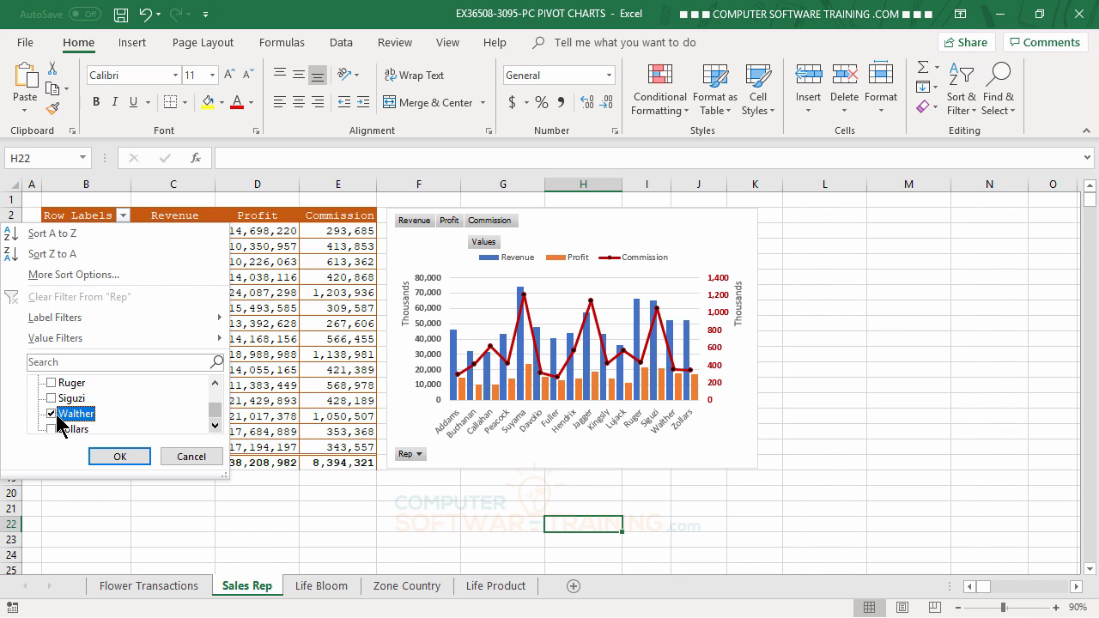
click(119, 457)
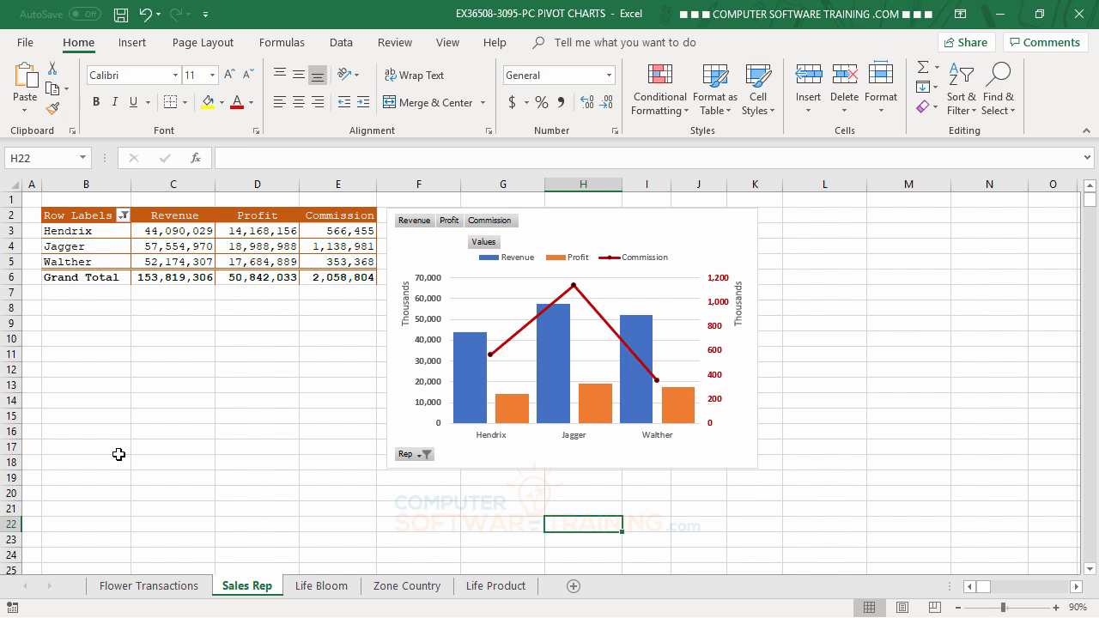
- Clear the Rep filter from within the PivotChart and deselect the chart
click(422, 455)
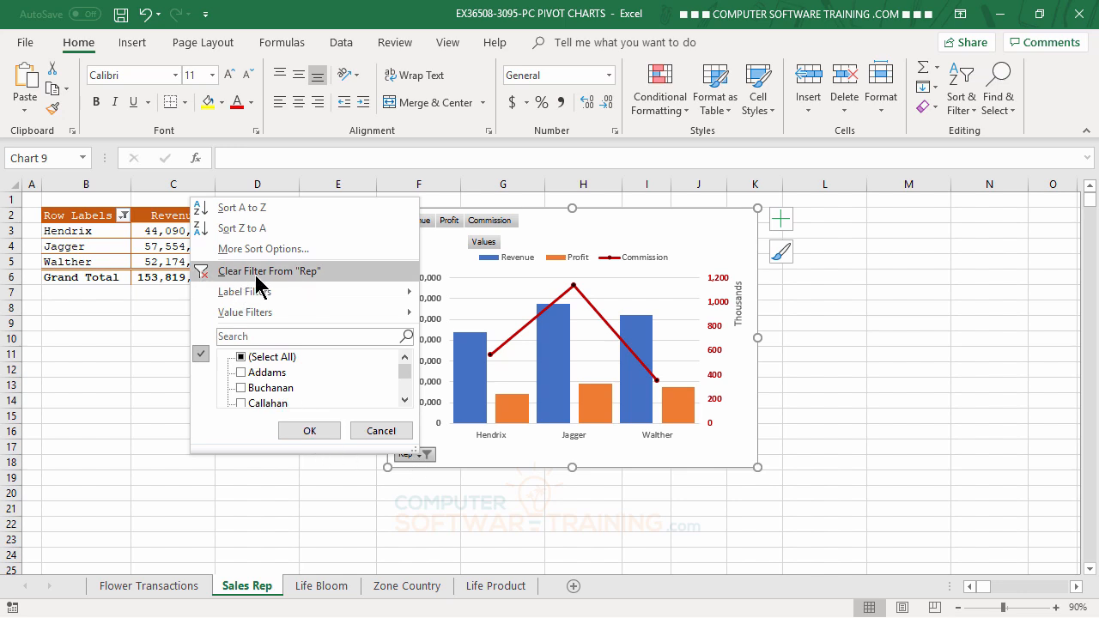
click(246, 273)
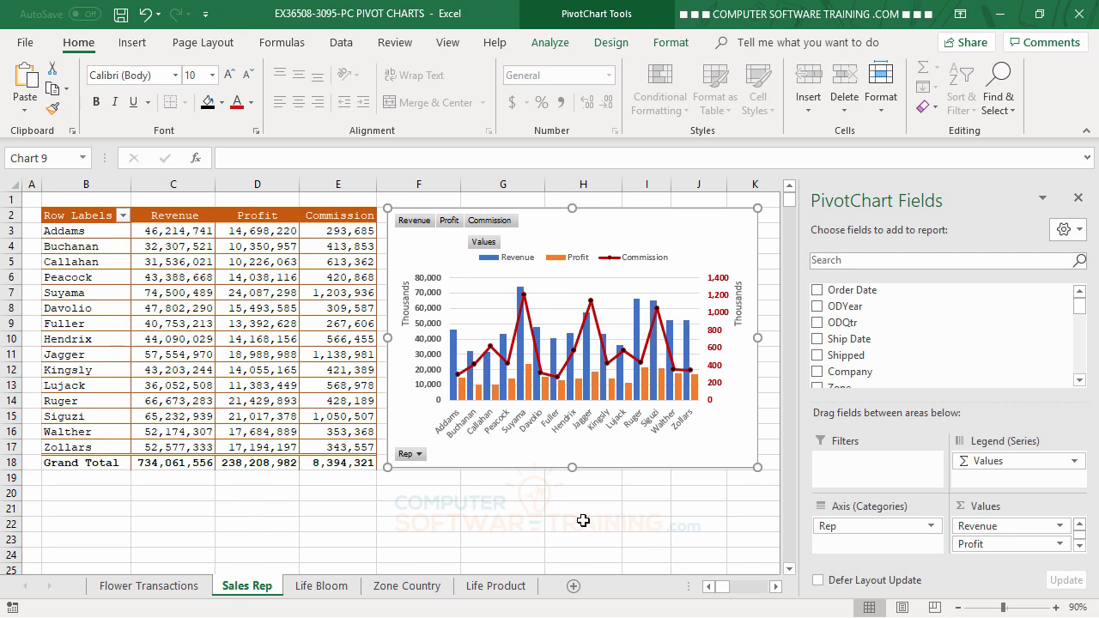
click(512, 497)
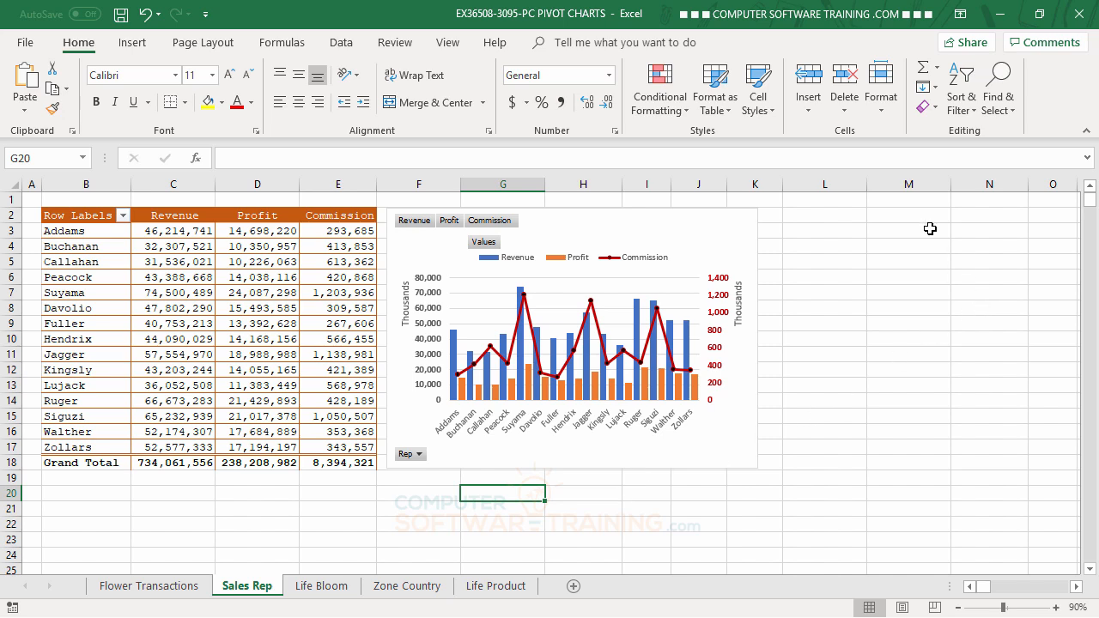
- Insert slicers for the Order Date, Zone, Country and Rep fields of the pivot table
click(172, 293)
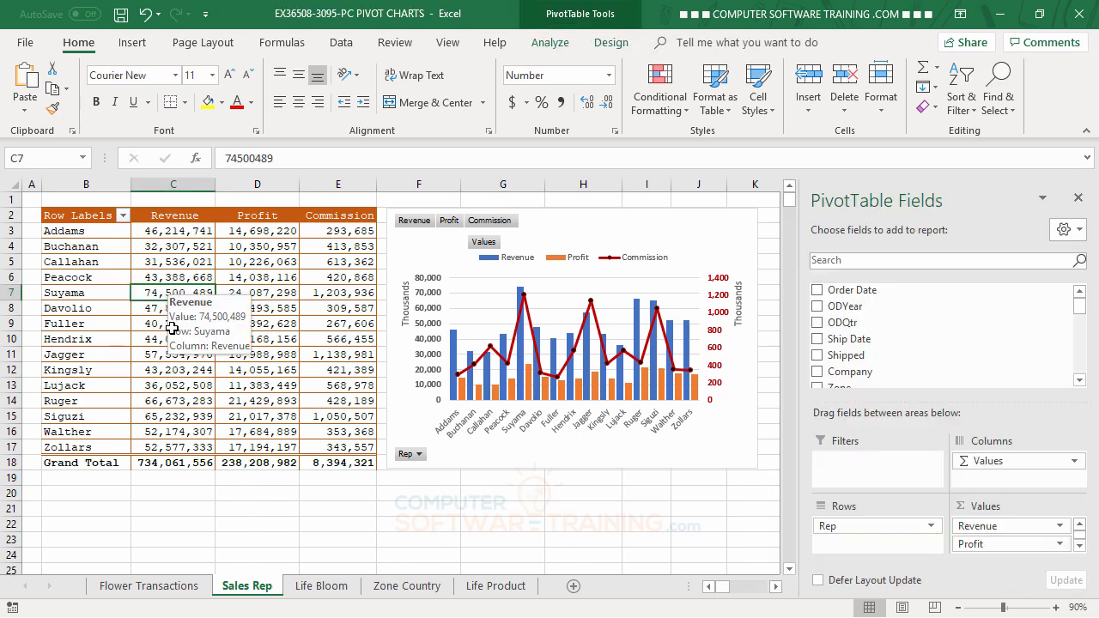
click(551, 45)
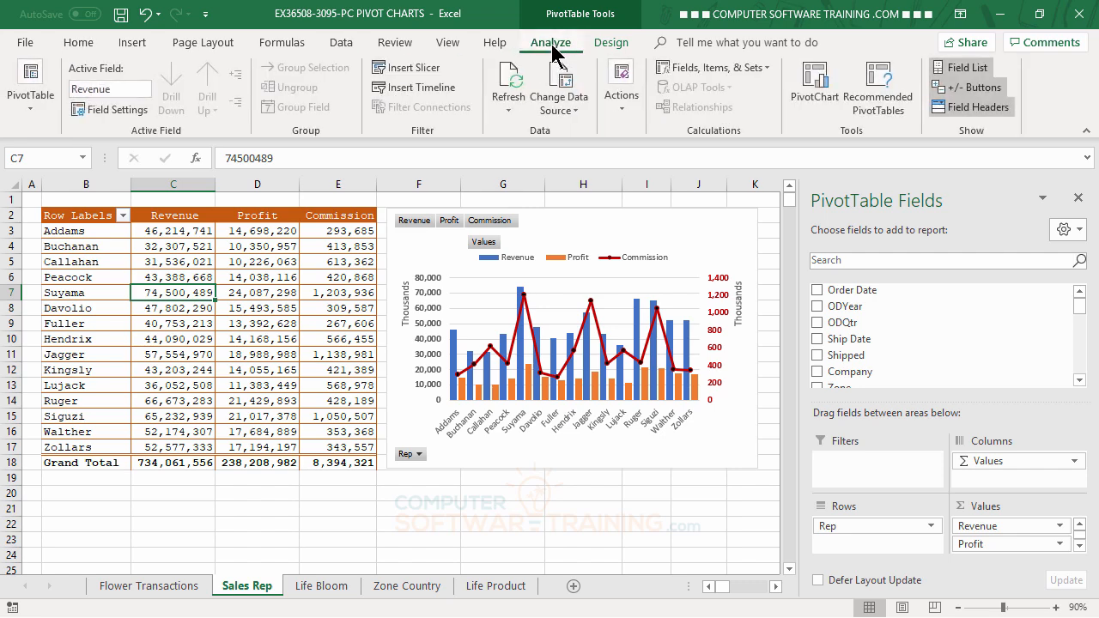
click(413, 69)
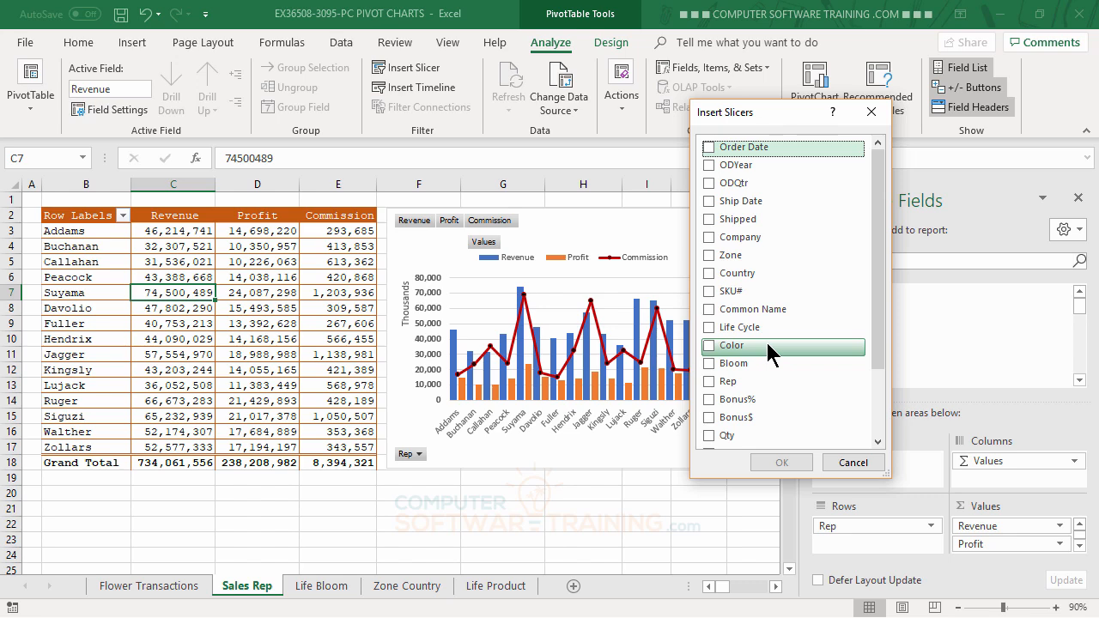
click(710, 257)
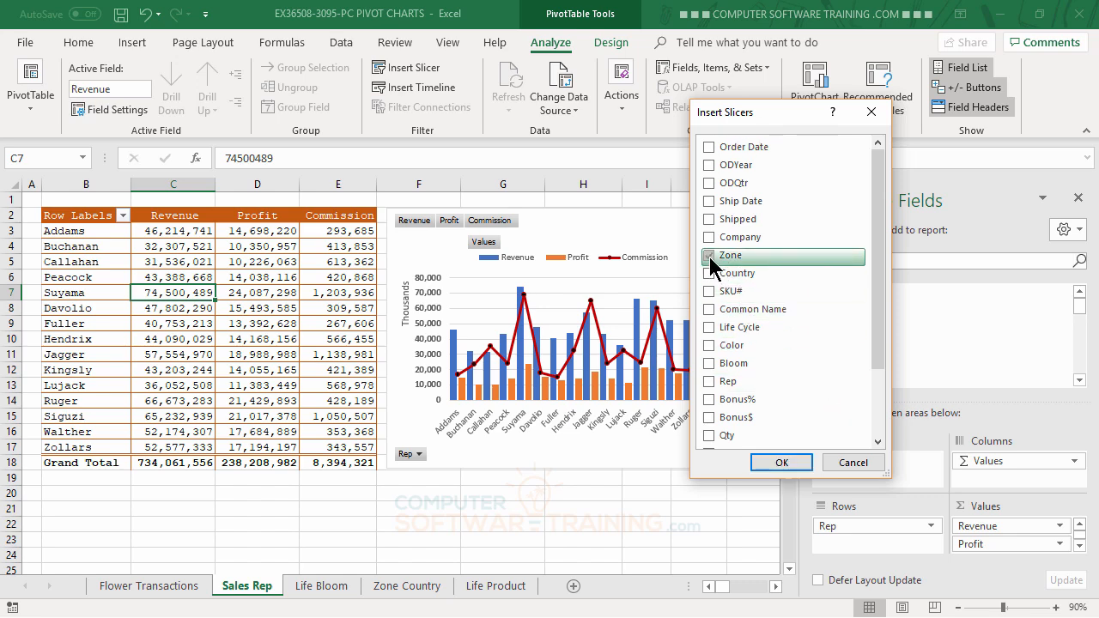
click(710, 147)
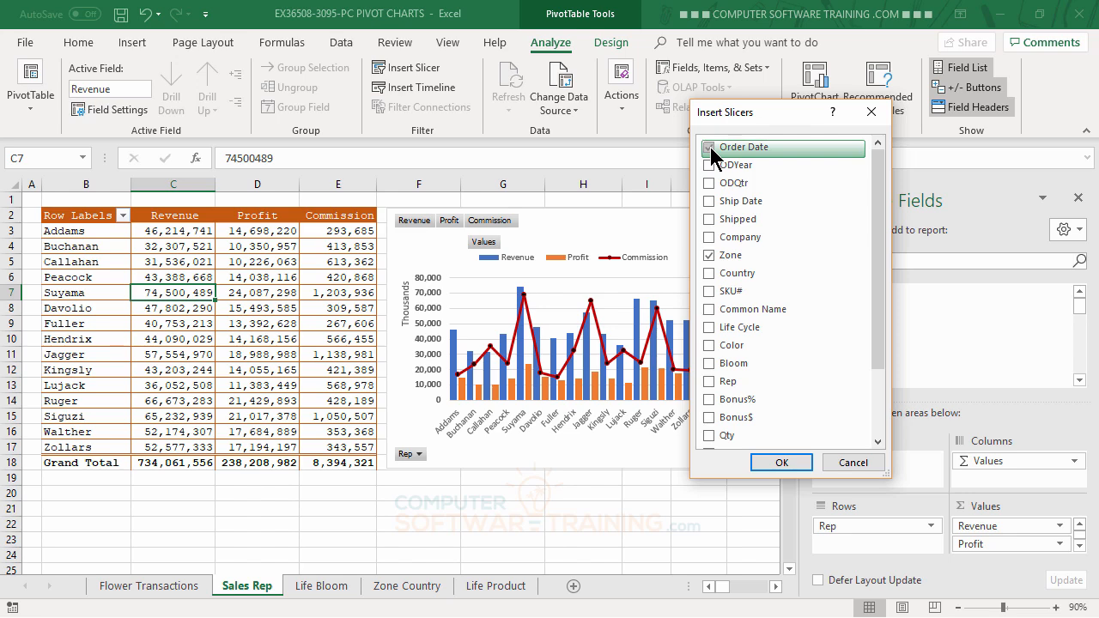
click(709, 272)
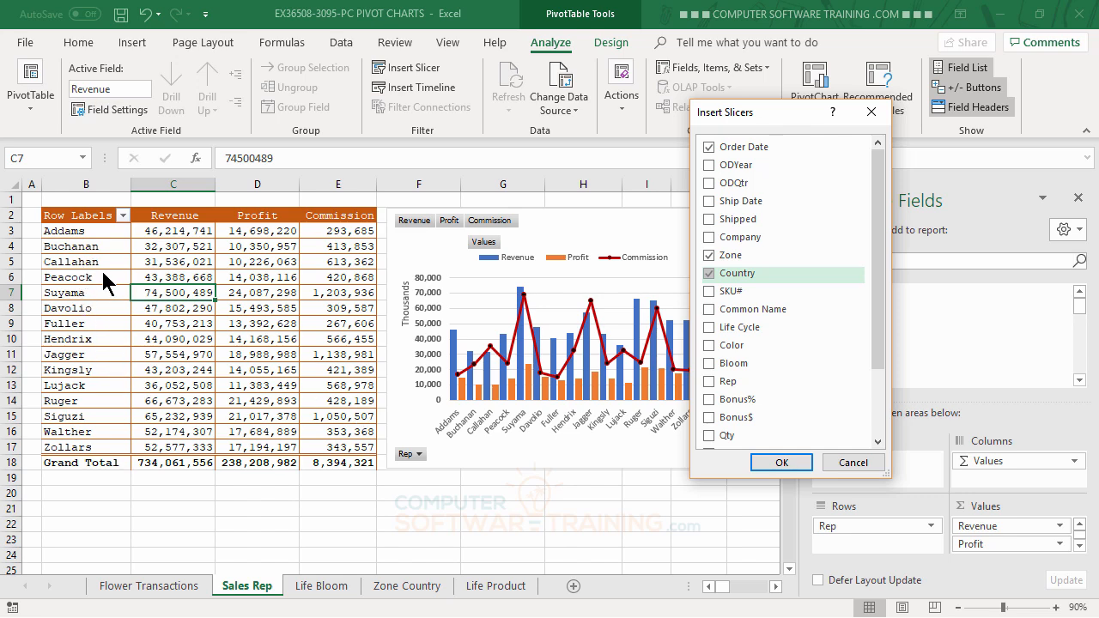
click(709, 381)
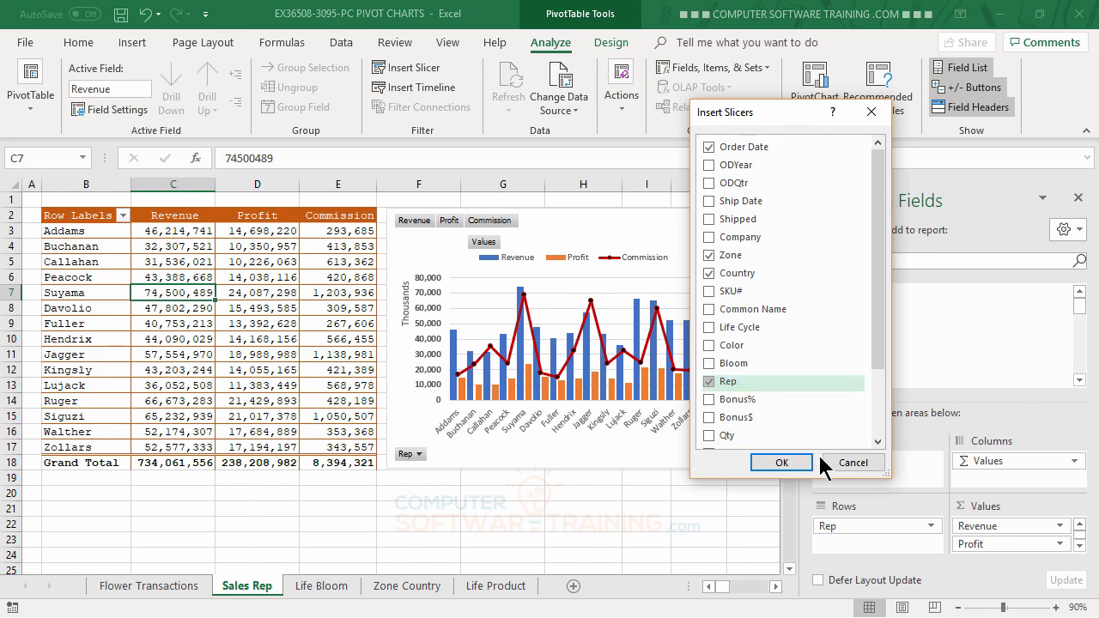
click(782, 464)
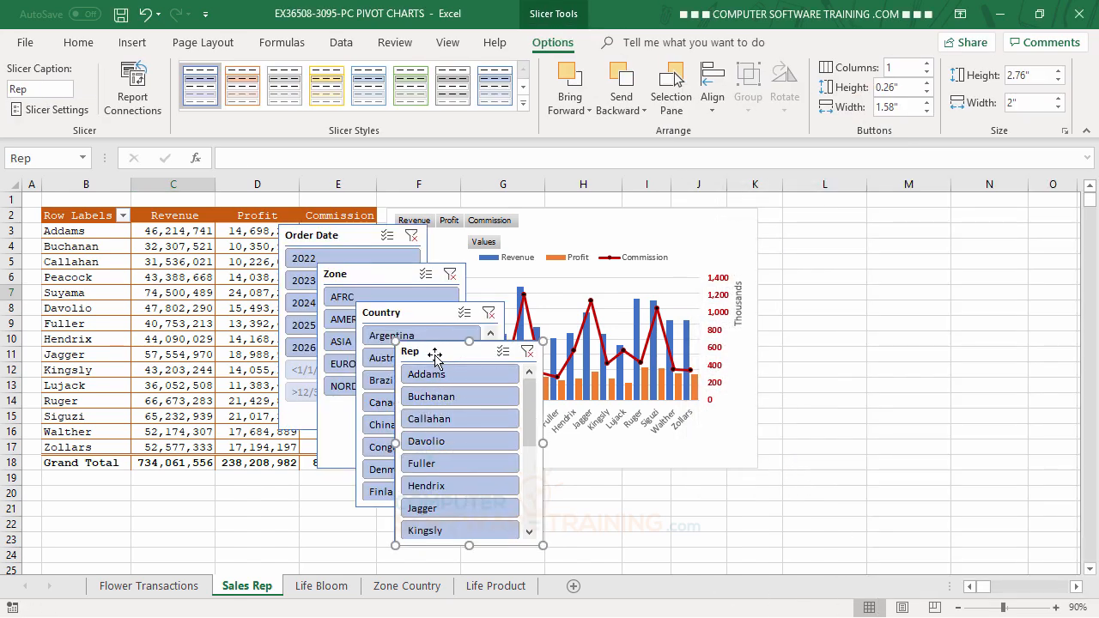
- Move the Rep slicer beside the chart, level with its upper edge at column L, and shift the Country slicer slightly down
drag(437, 357, 941, 243)
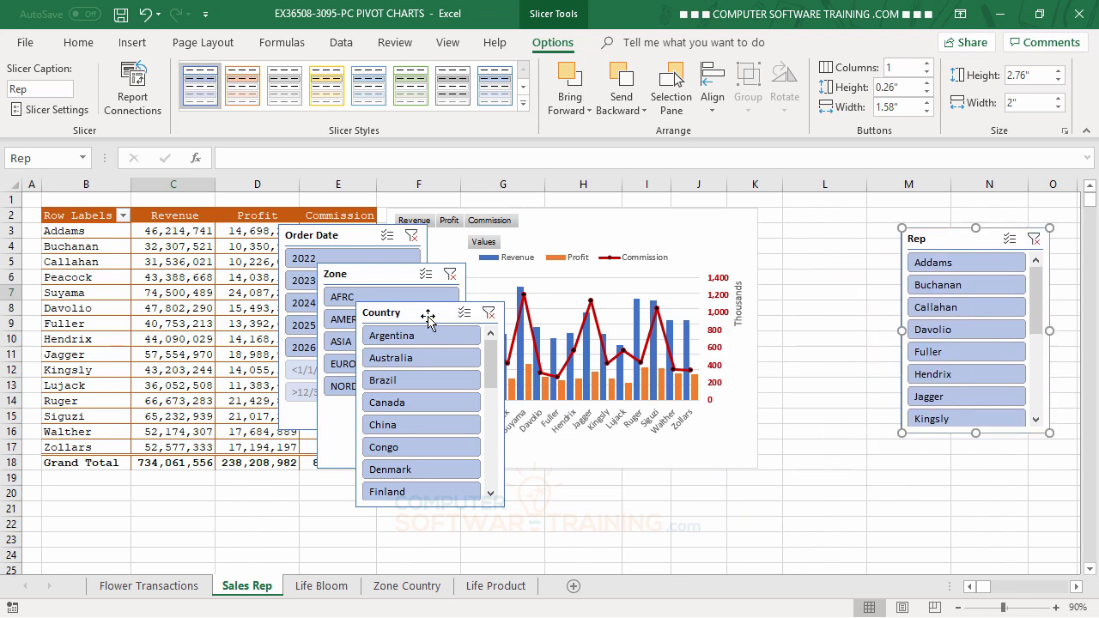
drag(430, 314, 662, 344)
drag(543, 363, 472, 352)
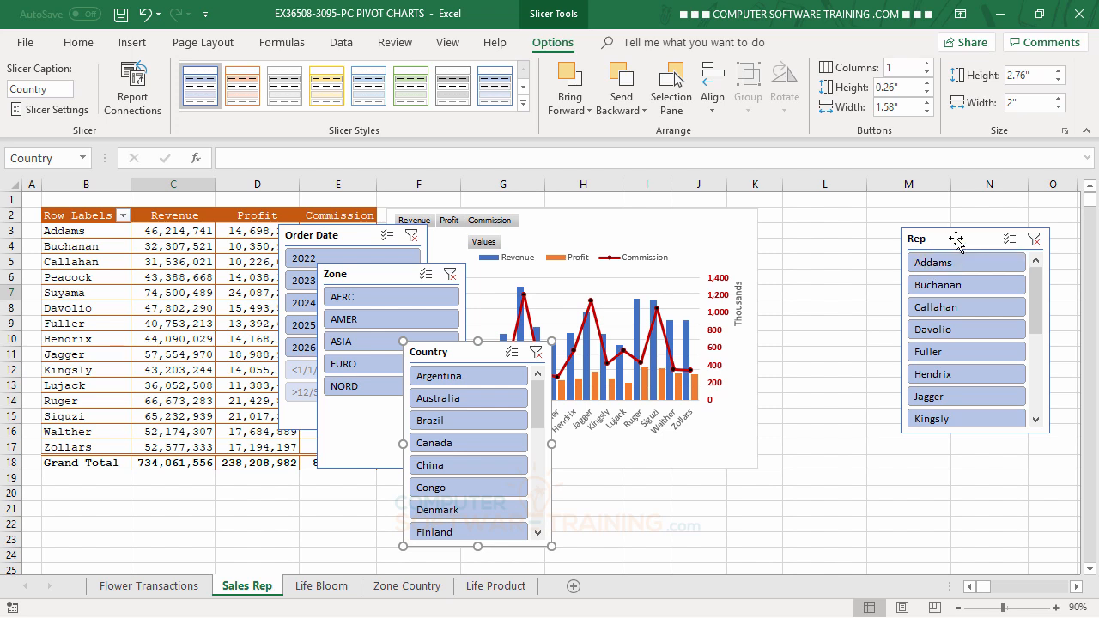
drag(951, 237, 829, 219)
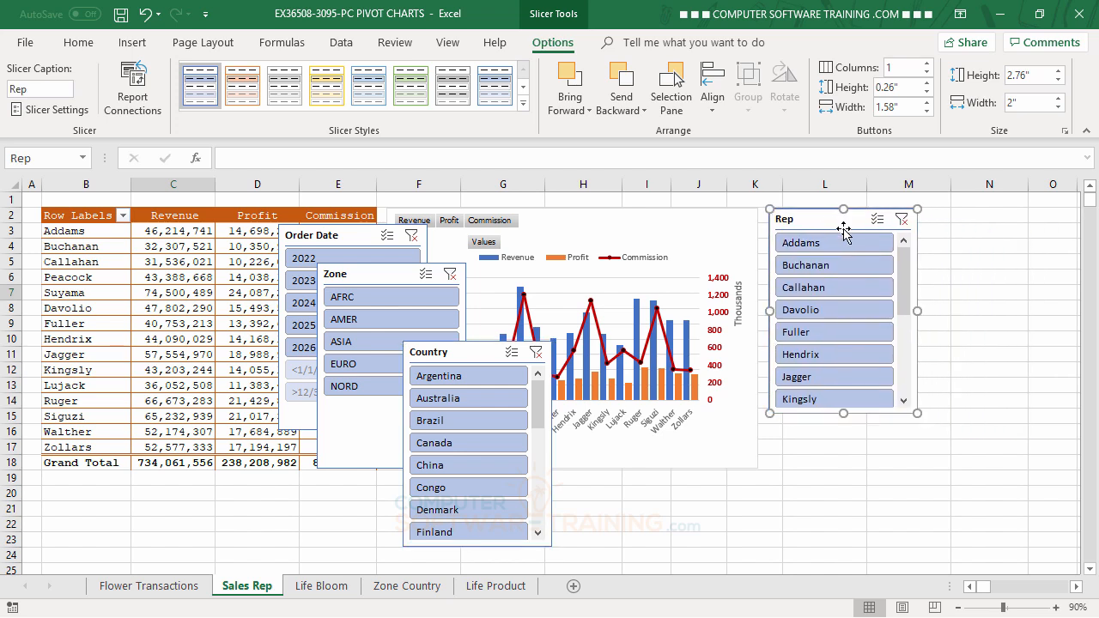
- Arrange the Rep slicer in four columns and resize it to about 3.96" wide and 1.66" high
click(926, 65)
click(926, 65)
click(926, 65)
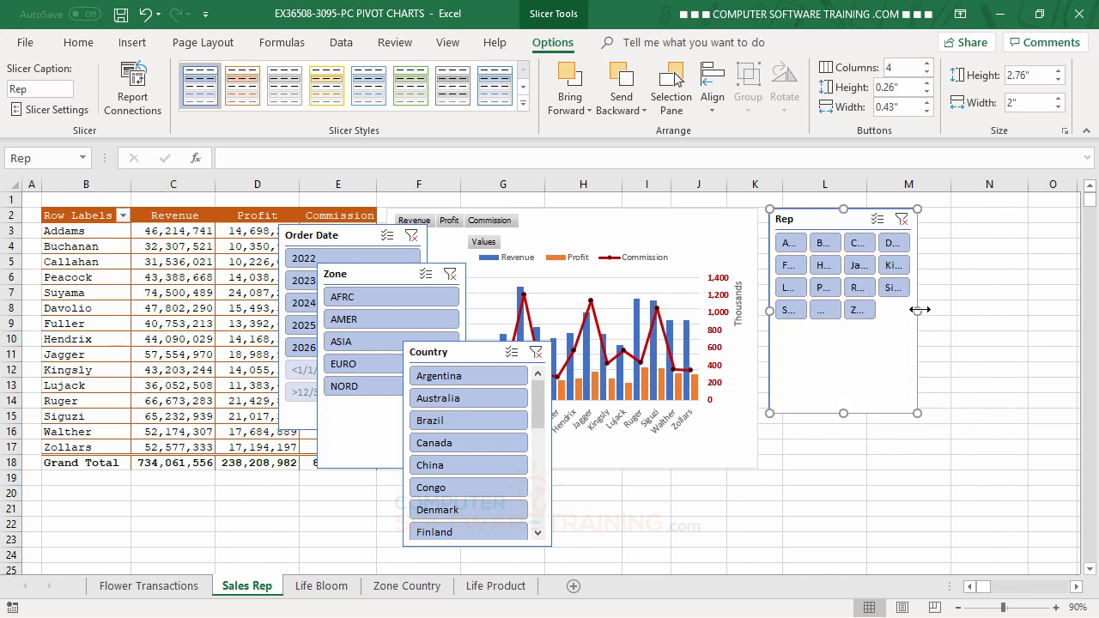
drag(917, 310, 1063, 310)
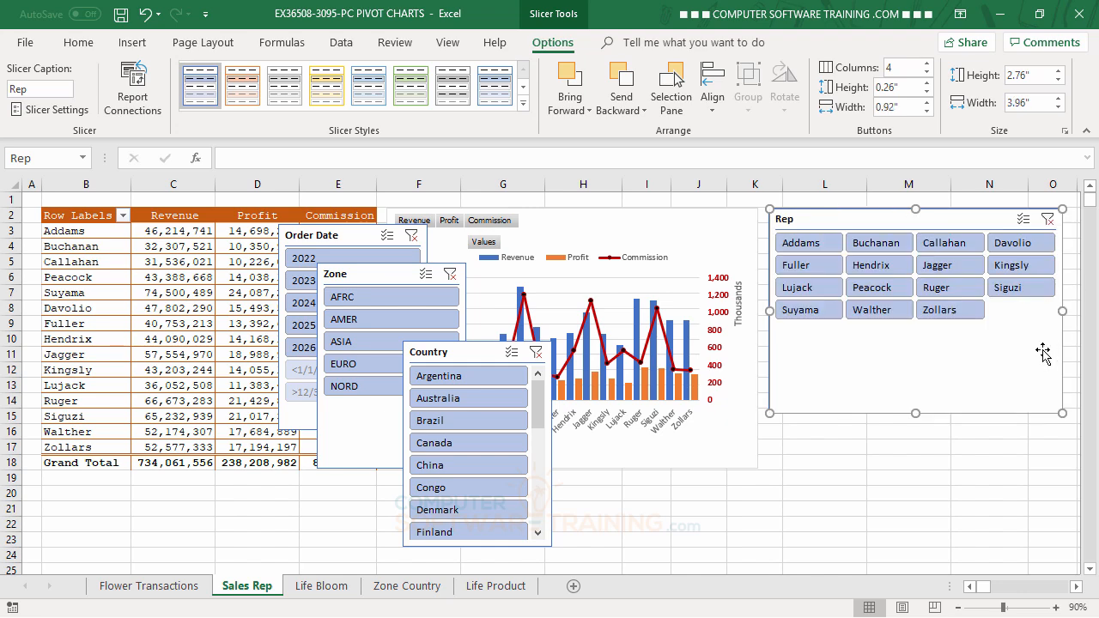
drag(916, 413, 916, 330)
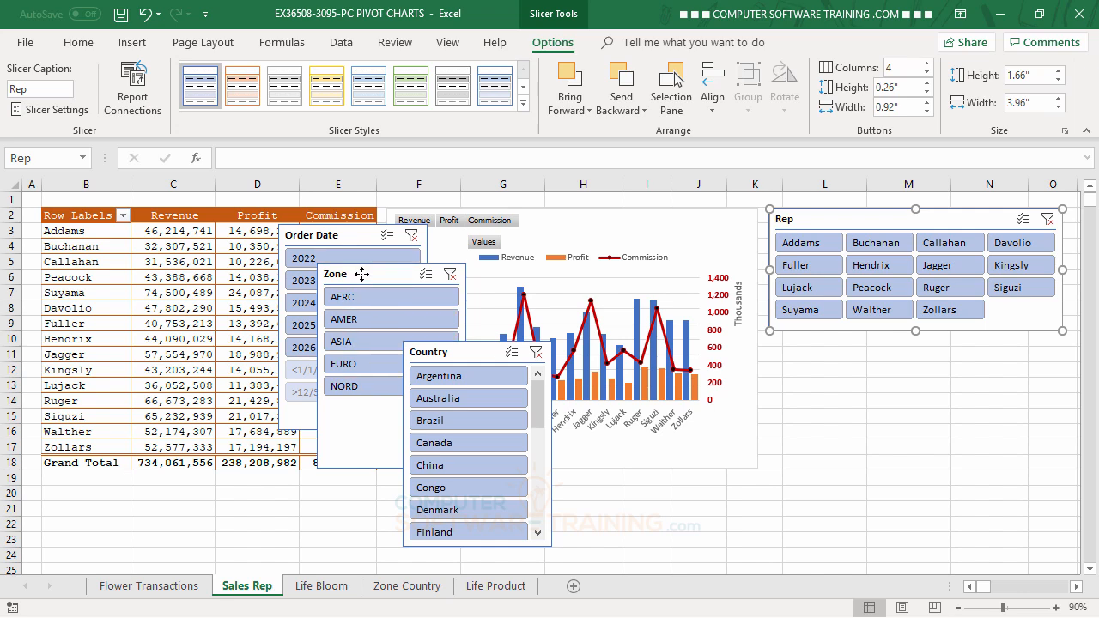
- Place the Zone slicer directly beneath the Rep slicer and widen it to about 3.94" to match
drag(362, 274, 814, 346)
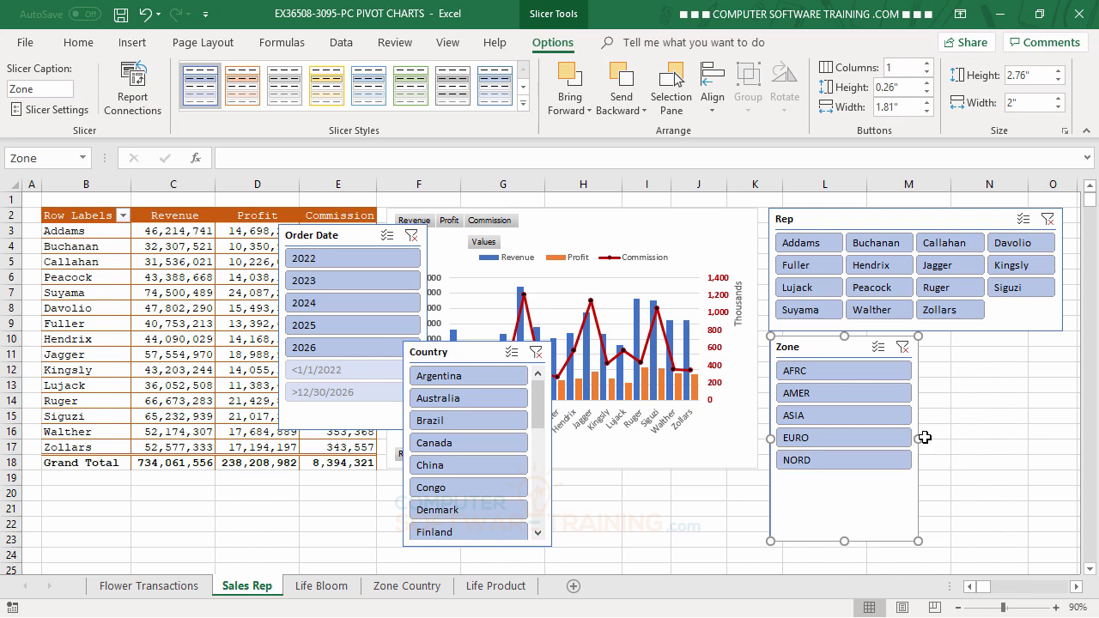
click(925, 438)
drag(900, 540, 900, 537)
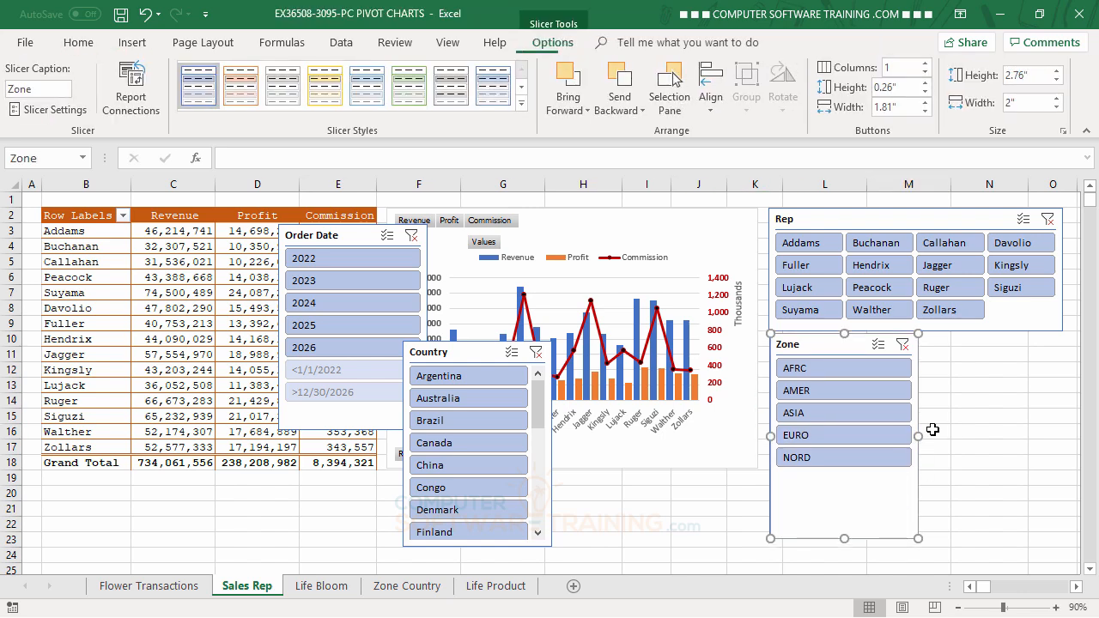
drag(918, 436, 1063, 436)
- Arrange the Zone slicer in five columns and shorten it to about 0.77" high
click(927, 62)
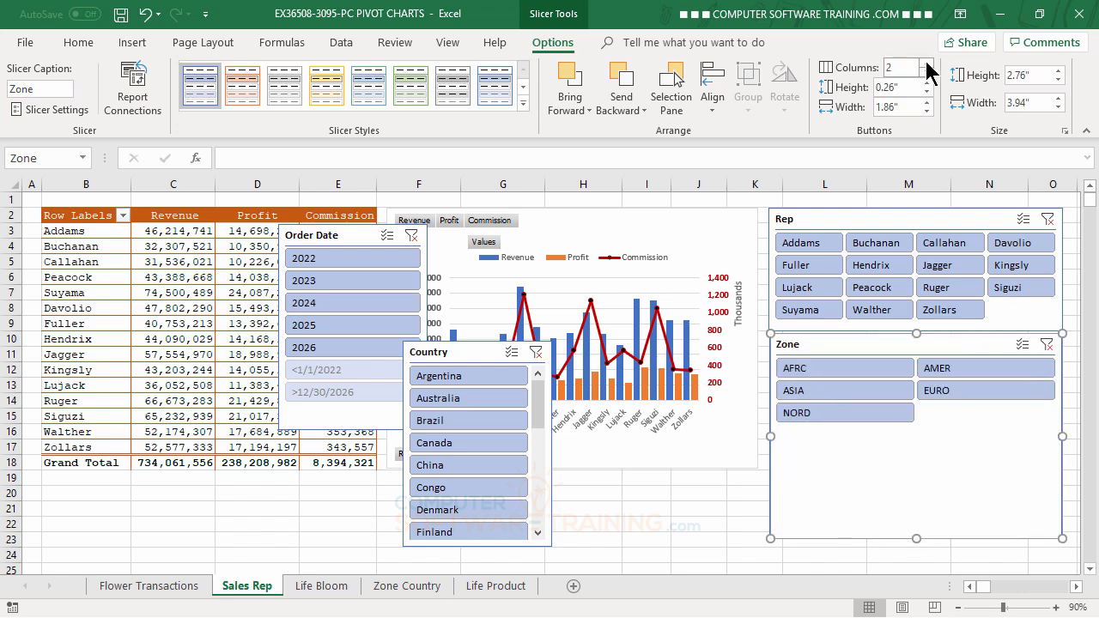
click(926, 63)
click(926, 63)
click(927, 62)
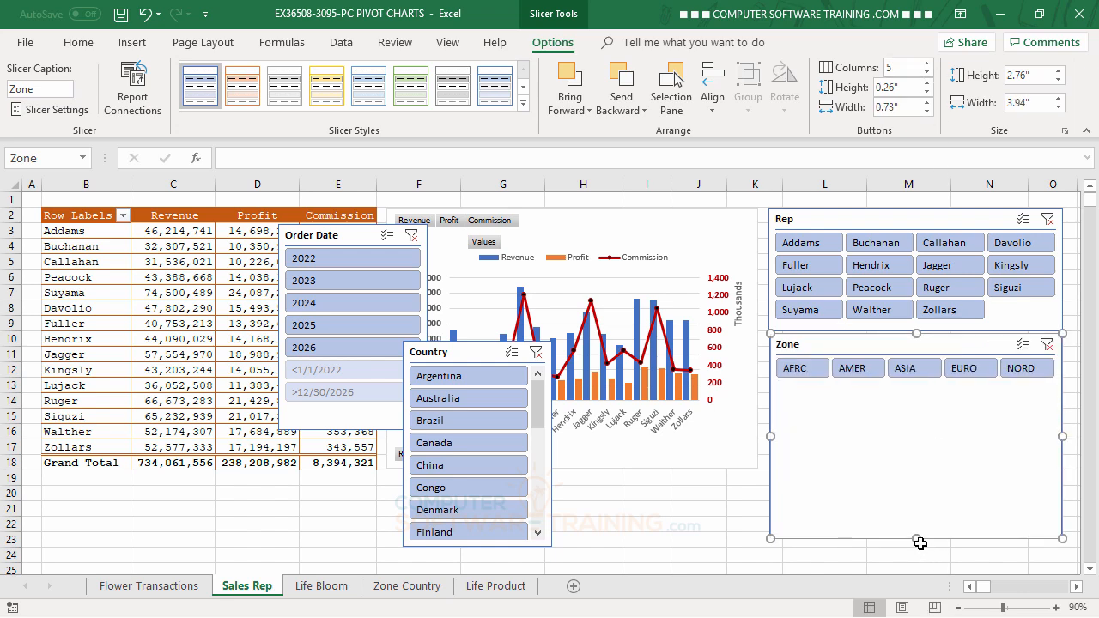
drag(916, 539, 917, 390)
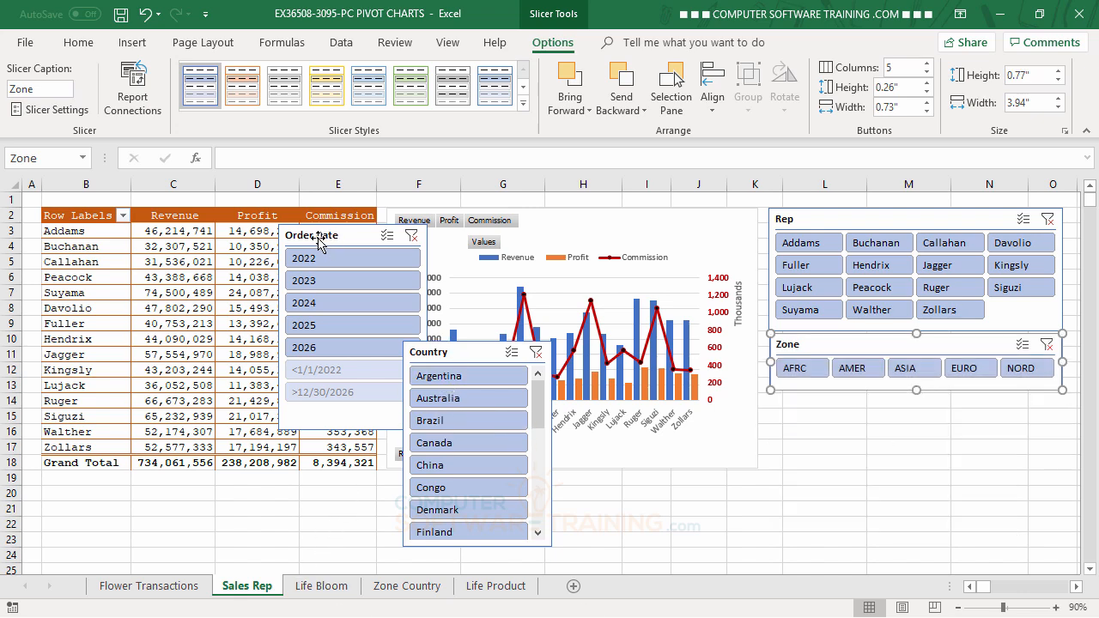
- Place the Order Date slicer directly beneath the Zone slicer and widen it to about 3.92"
drag(318, 241, 811, 409)
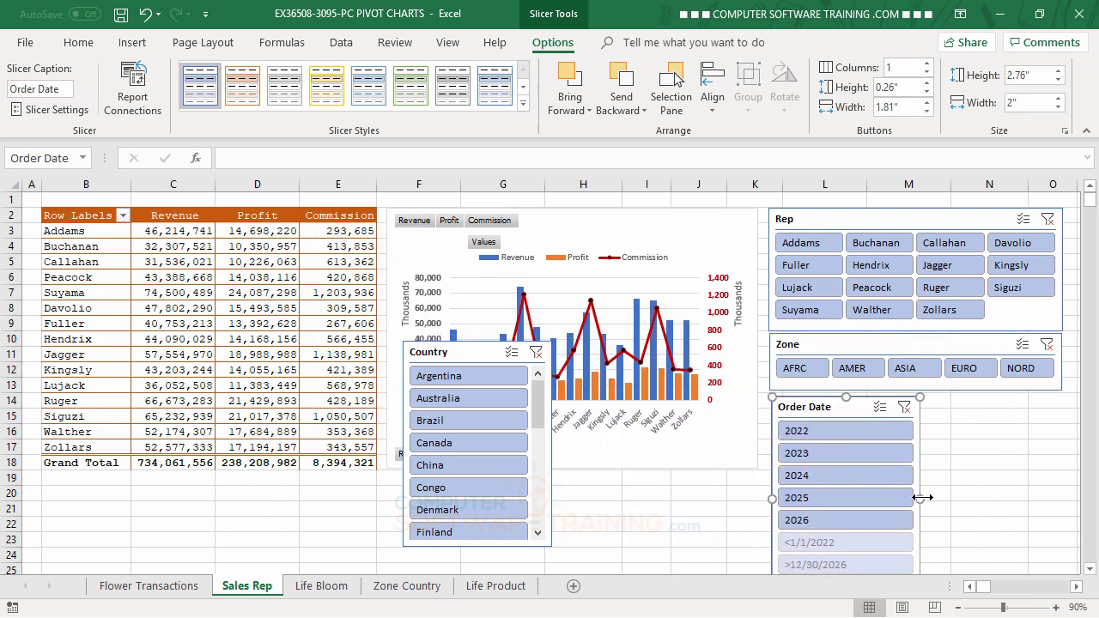
drag(920, 498, 1062, 495)
- Arrange the Order Date slicer's buttons in five columns so the years fit on one row
click(927, 63)
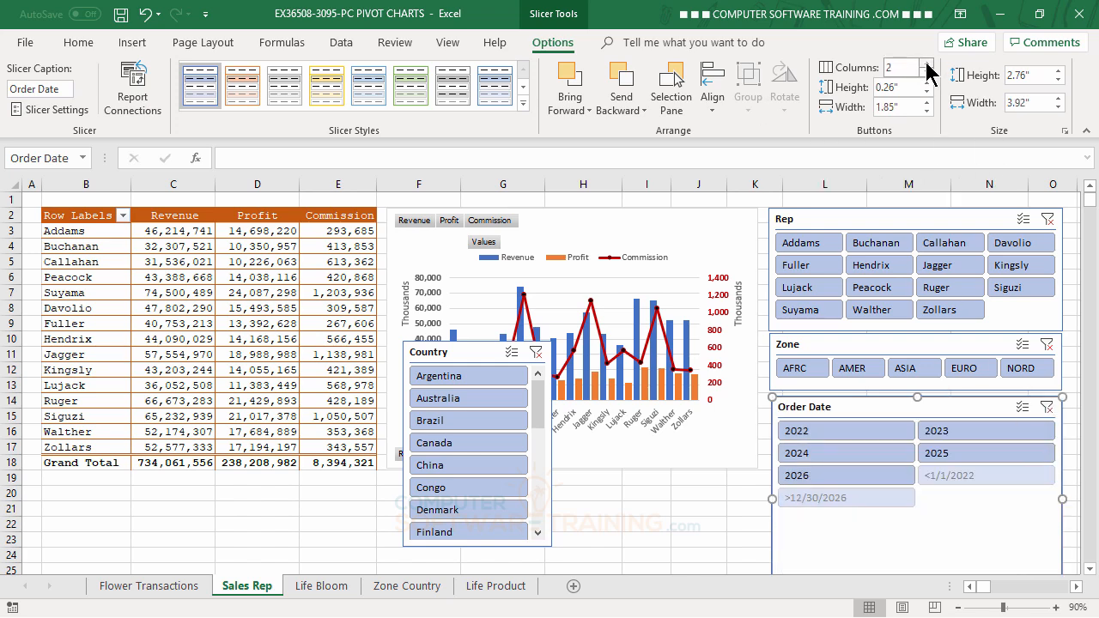
click(926, 64)
click(927, 64)
click(926, 64)
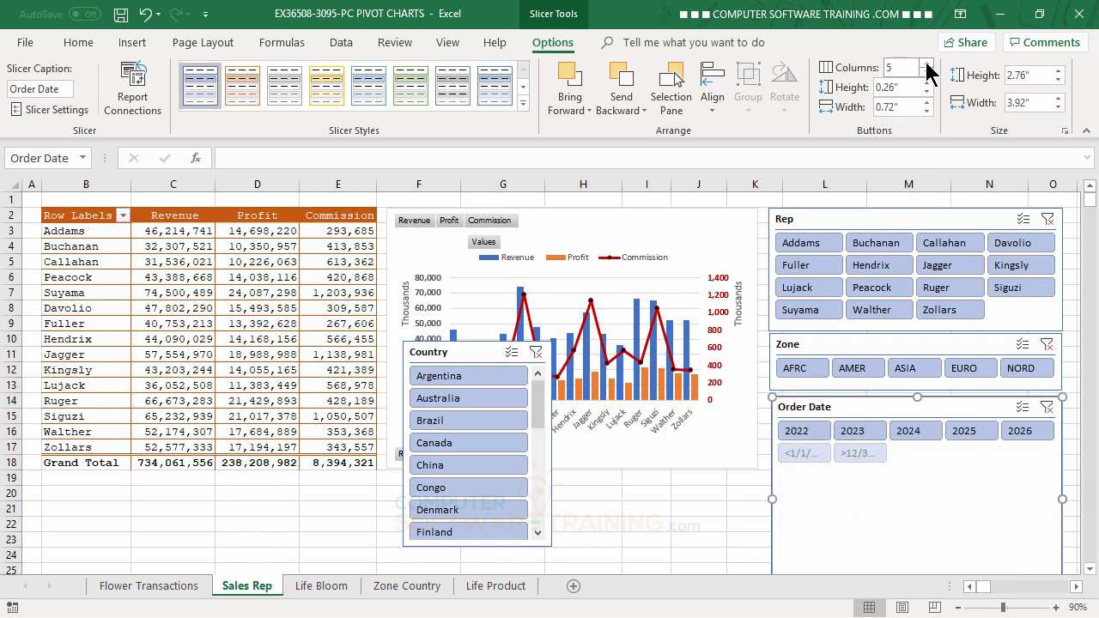
click(926, 64)
click(927, 63)
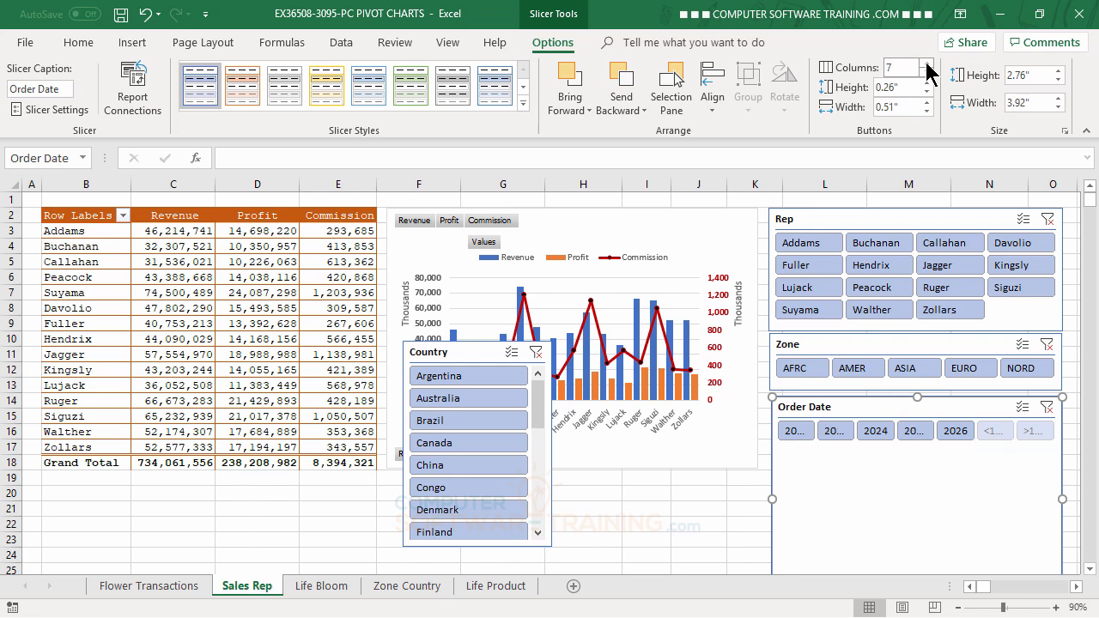
click(928, 73)
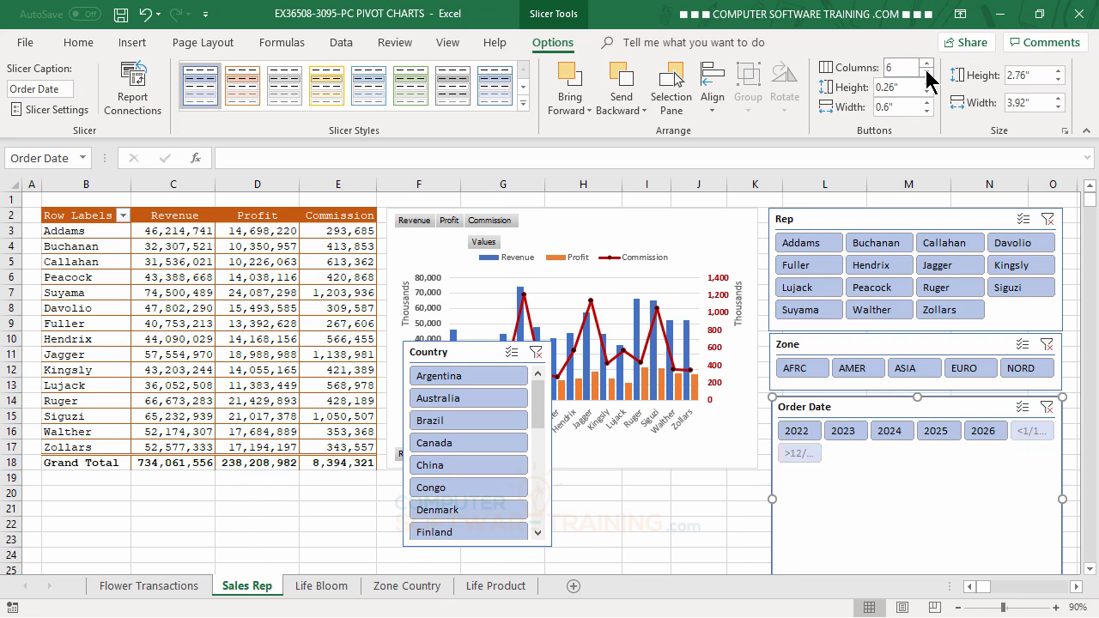
click(927, 73)
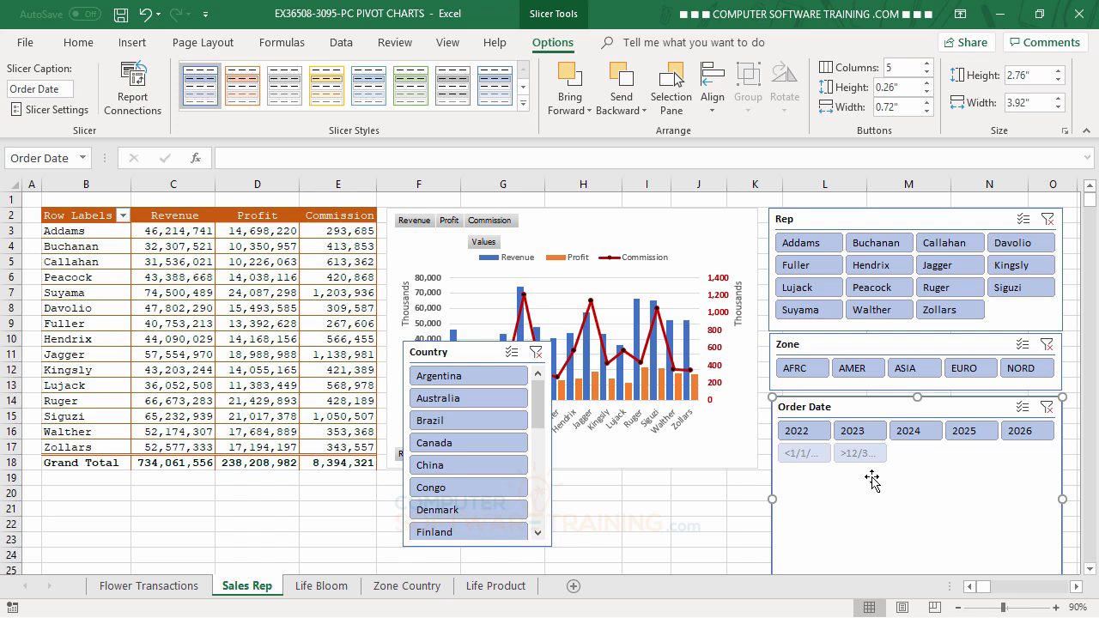
- Shorten the Order Date slicer so its lower edge lines up with the bottom of the chart at row 18
click(679, 525)
scroll(679, 526, down, 3)
click(930, 464)
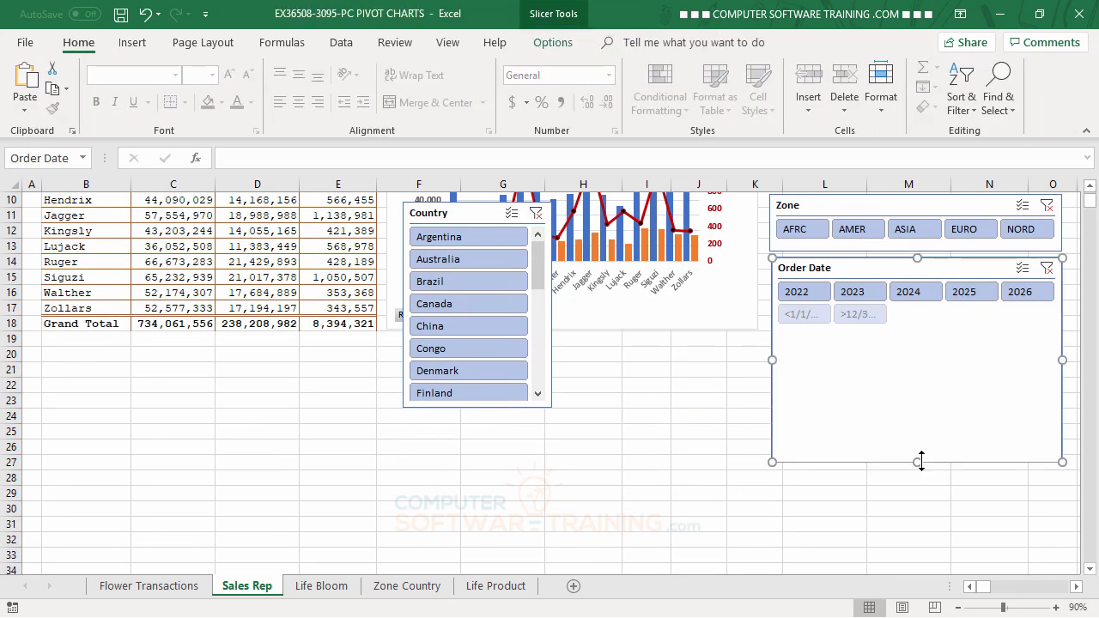
drag(918, 462, 924, 330)
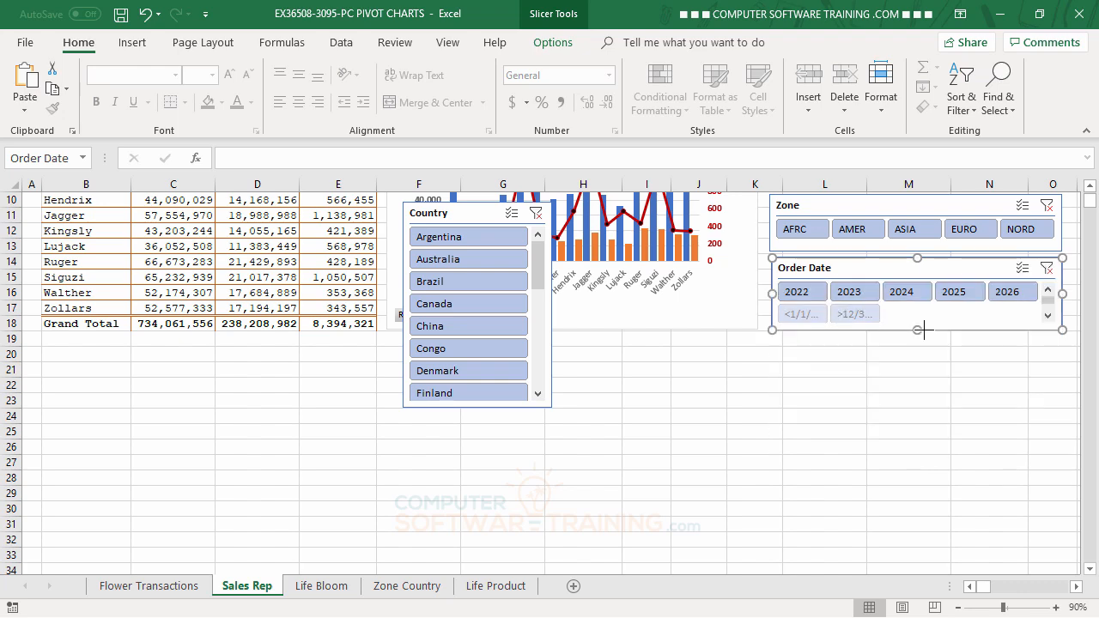
click(706, 473)
scroll(705, 472, up, 3)
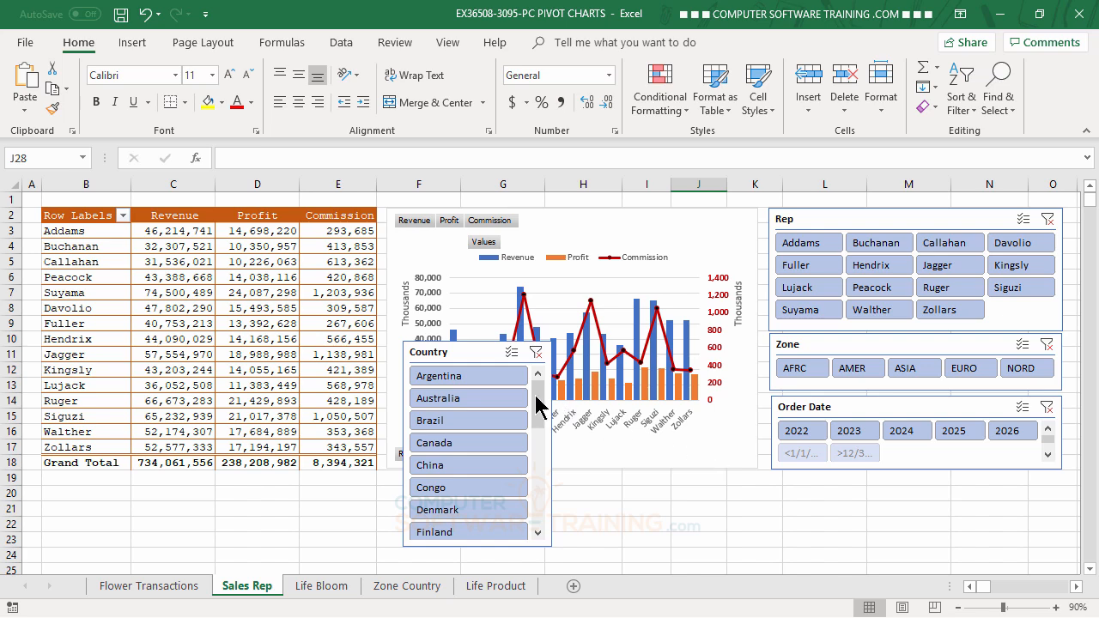
- Move the Country slicer off the chart to just below the pivot table's Grand Total row, starting at column B
click(456, 356)
drag(456, 355, 96, 489)
scroll(268, 515, down, 3)
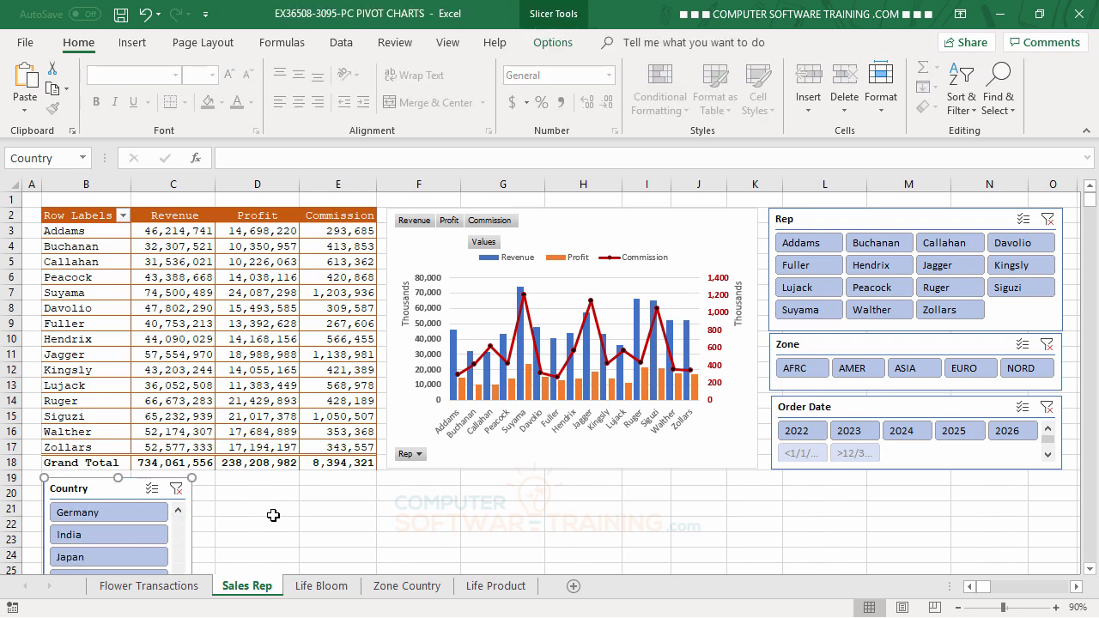
- Widen the Country slicer to about 13.73" so it extends to the outer edge of the Order Date slicer
click(389, 513)
scroll(389, 512, down, 3)
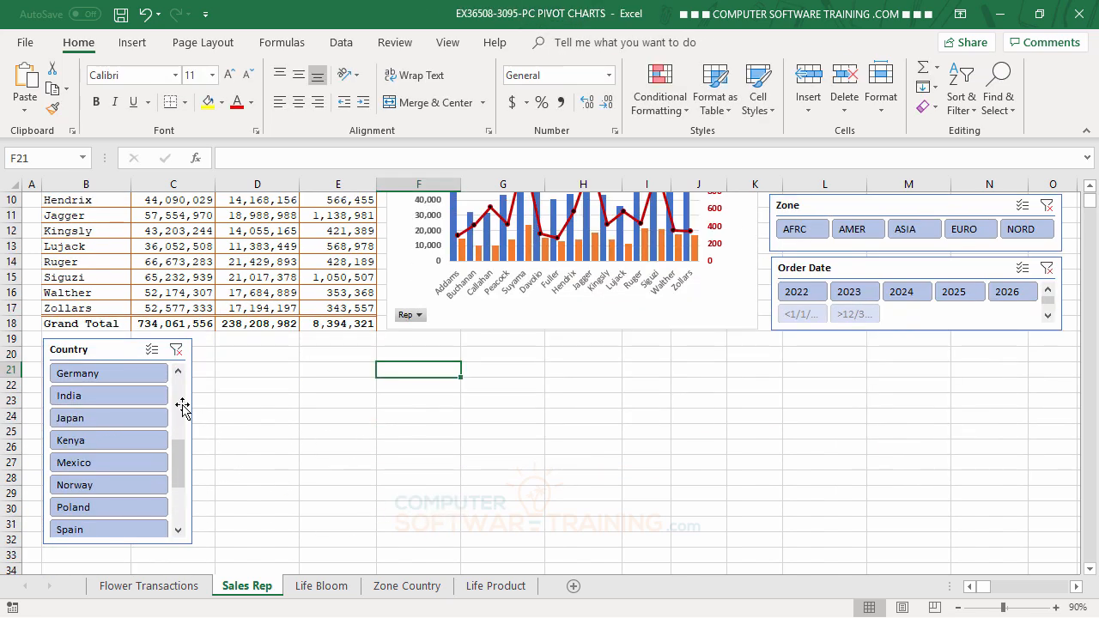
click(108, 351)
drag(191, 442, 758, 459)
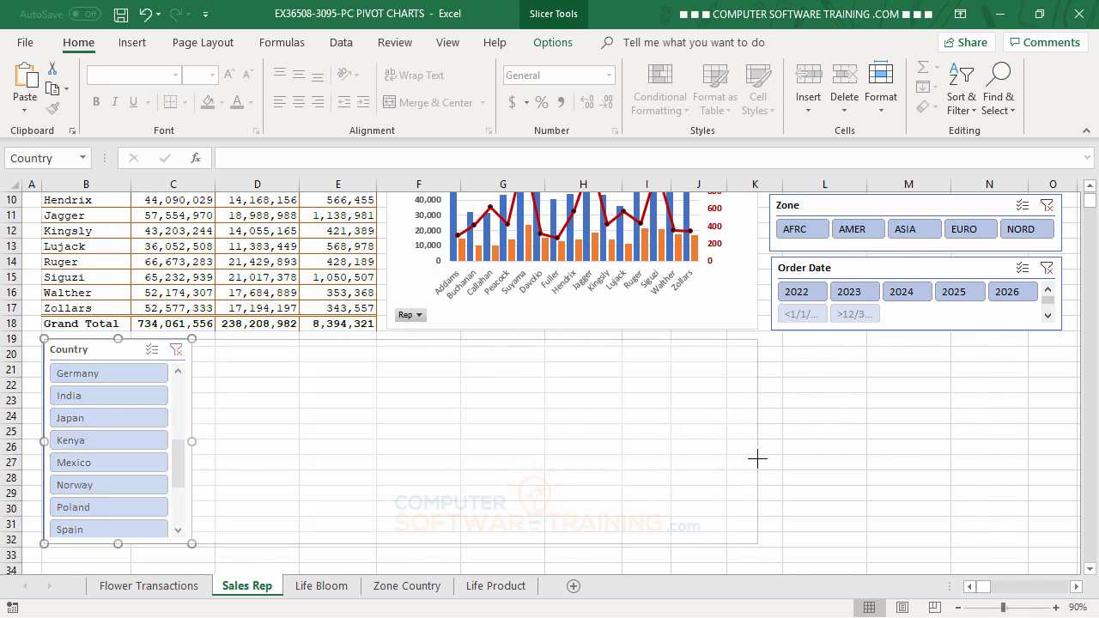
drag(833, 452, 1062, 457)
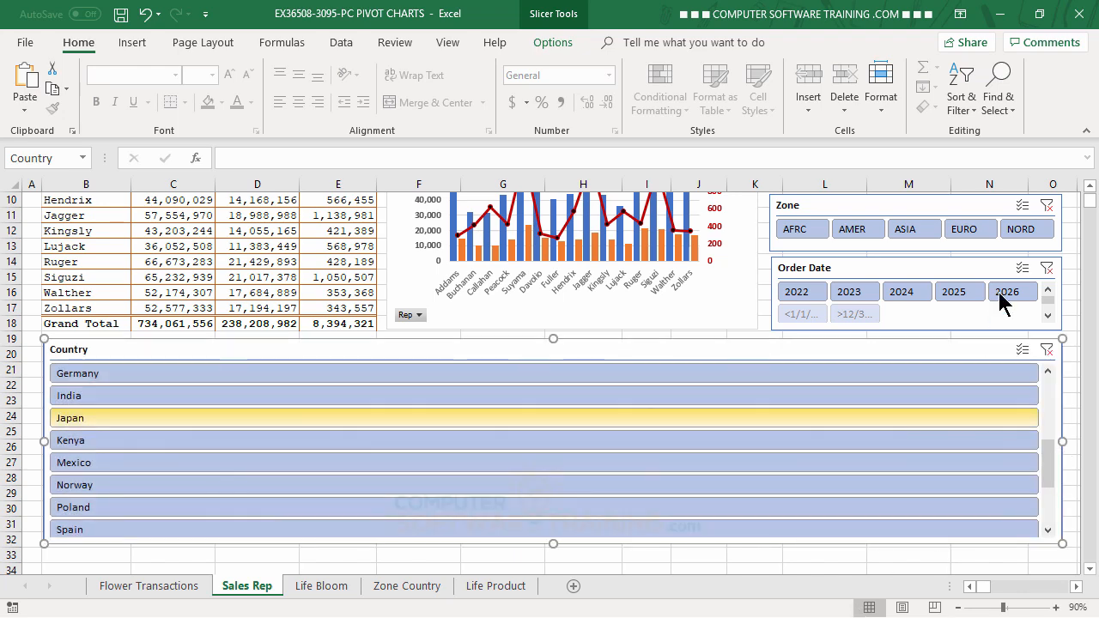
- Arrange the Country slicer's buttons in seven columns
click(552, 42)
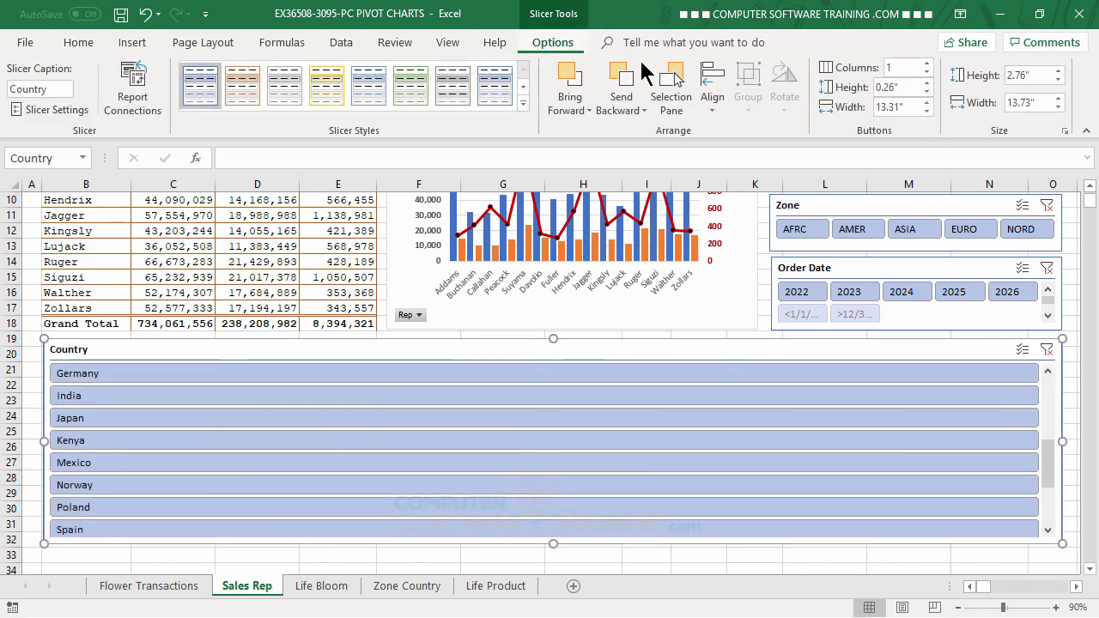
click(928, 65)
click(927, 65)
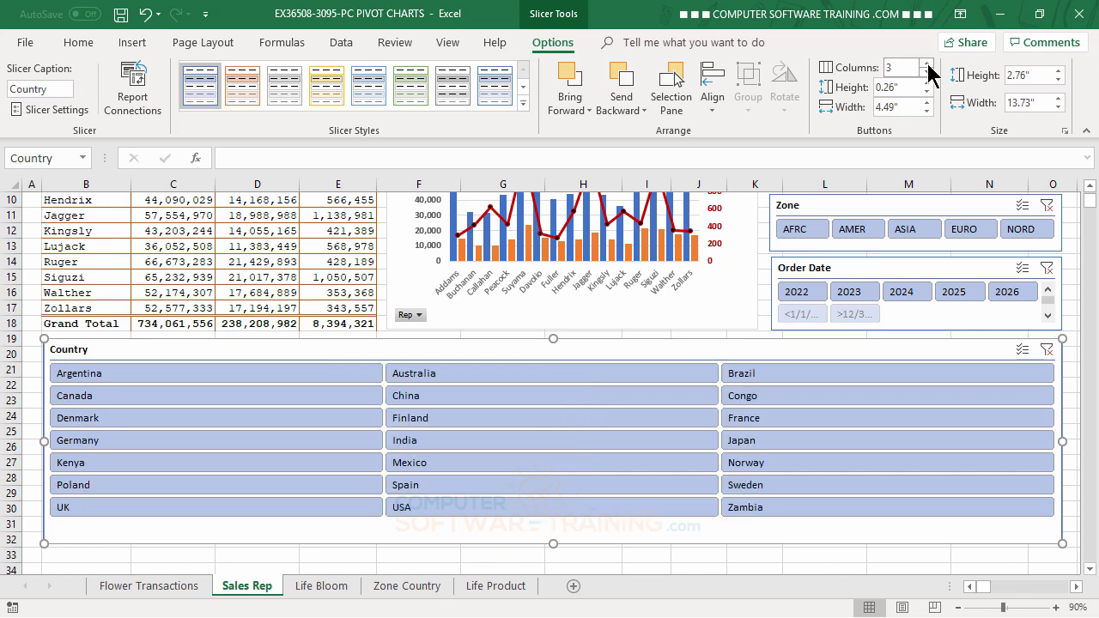
click(928, 65)
click(928, 64)
click(927, 64)
click(927, 65)
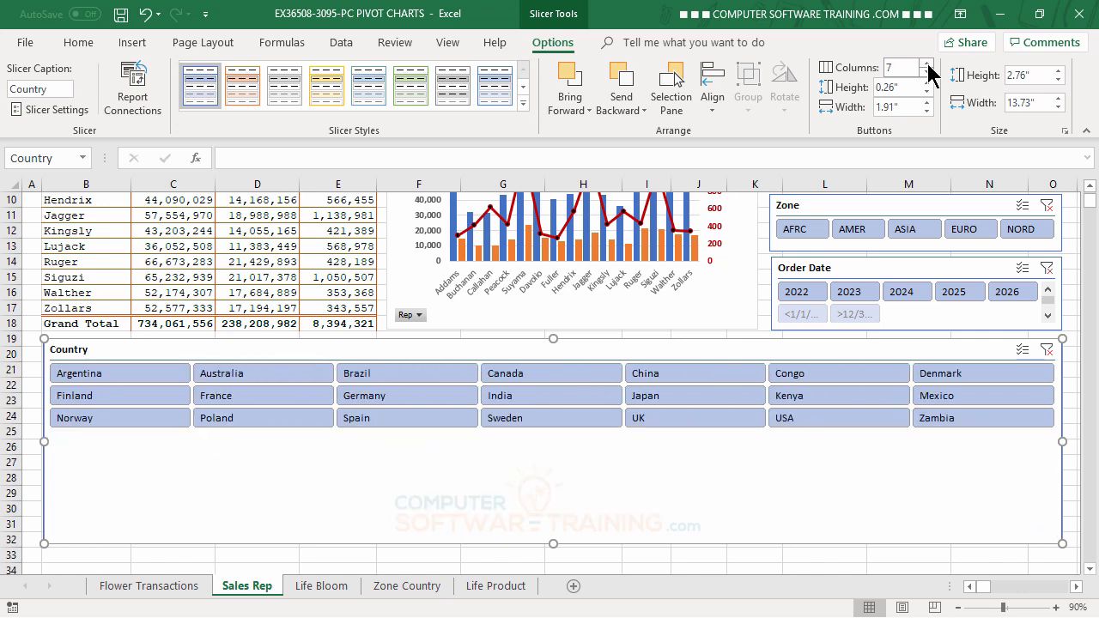
- Raise the Country slicer to 21 columns so that all countries fit in a single row
click(928, 64)
click(927, 64)
click(927, 65)
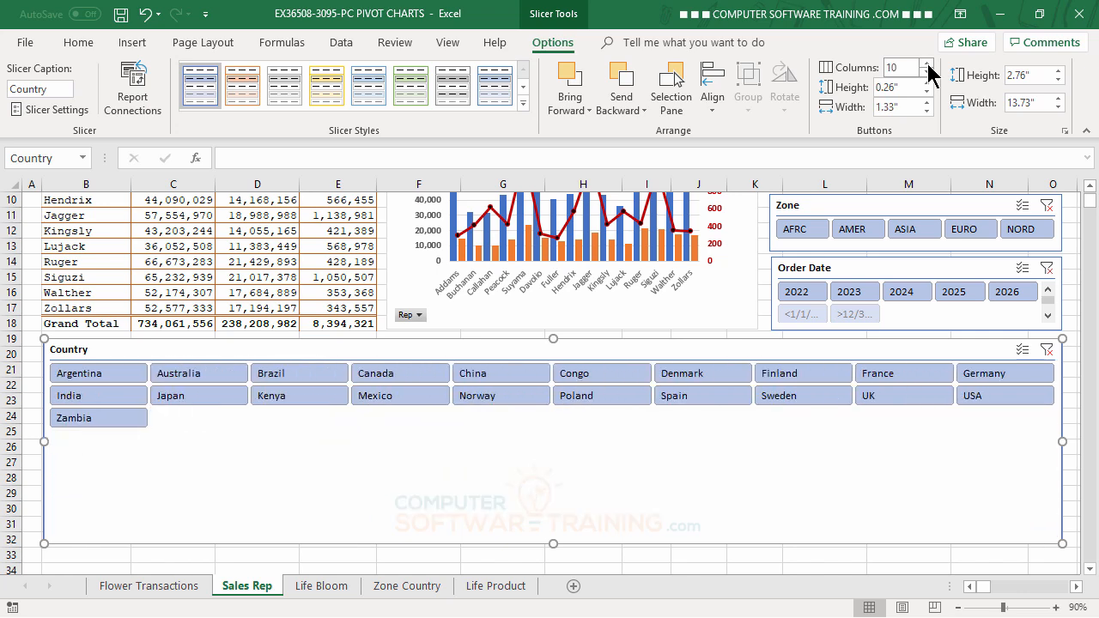
click(927, 64)
click(927, 64)
click(927, 64)
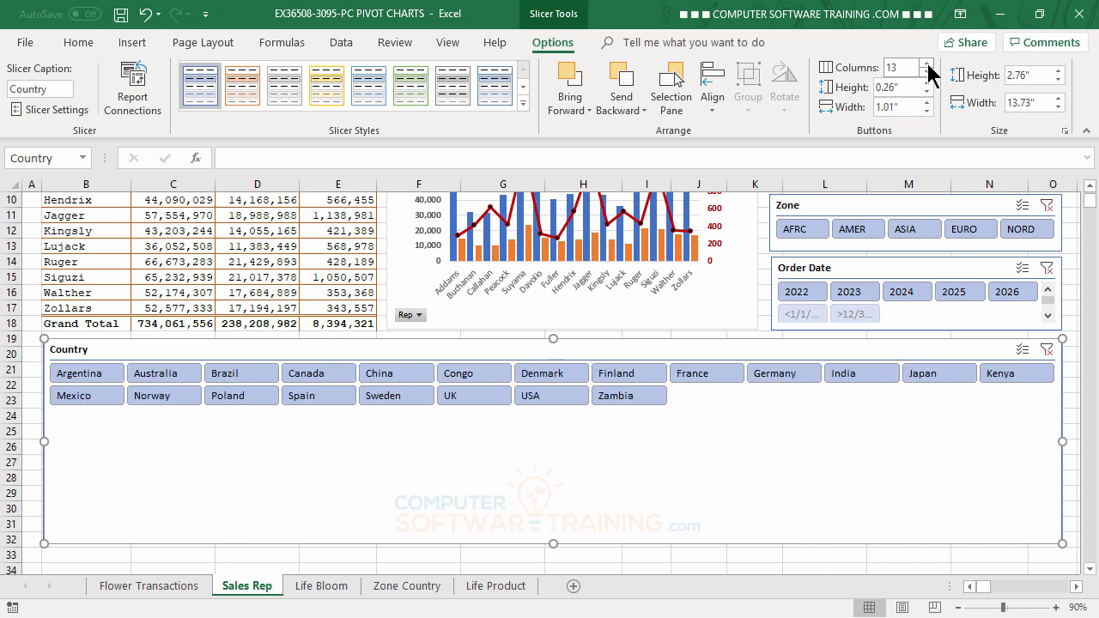
click(928, 64)
click(928, 65)
click(927, 65)
click(927, 64)
click(927, 64)
click(927, 65)
click(927, 64)
click(928, 64)
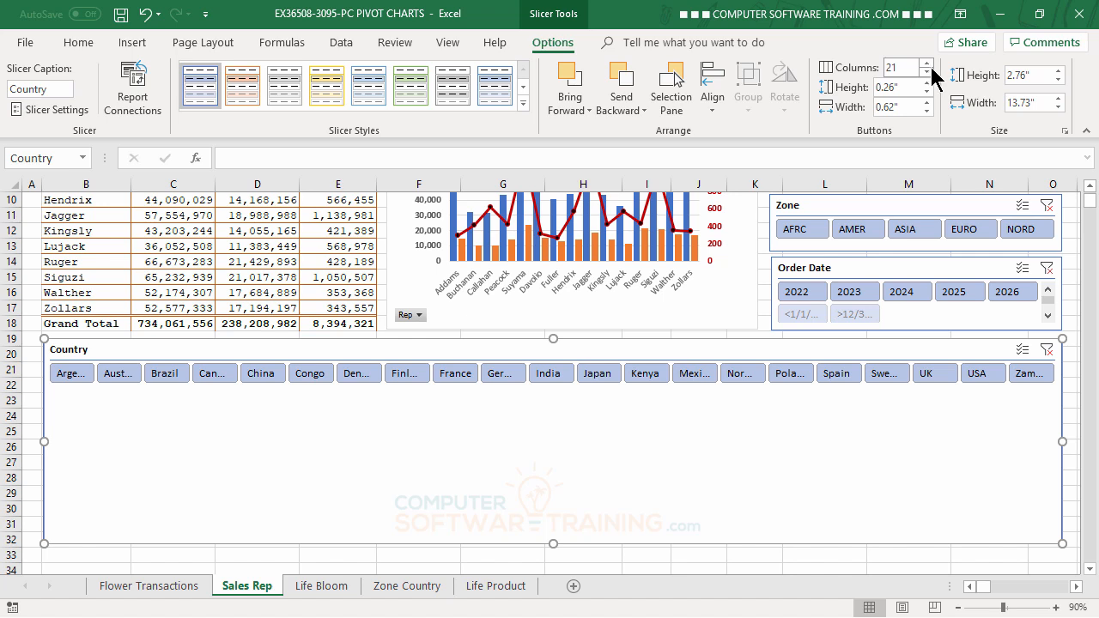
- Set the Country slicer's buttons to 11 columns
click(929, 74)
click(930, 74)
click(929, 74)
click(929, 74)
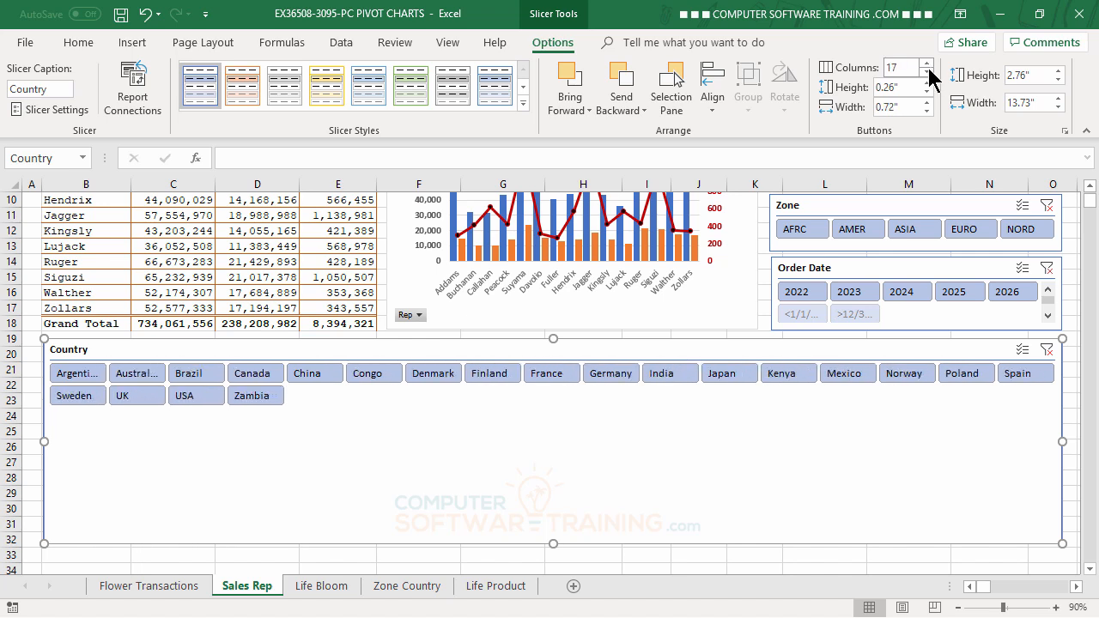
click(929, 74)
click(929, 74)
click(929, 73)
click(929, 74)
click(929, 74)
click(930, 73)
click(929, 74)
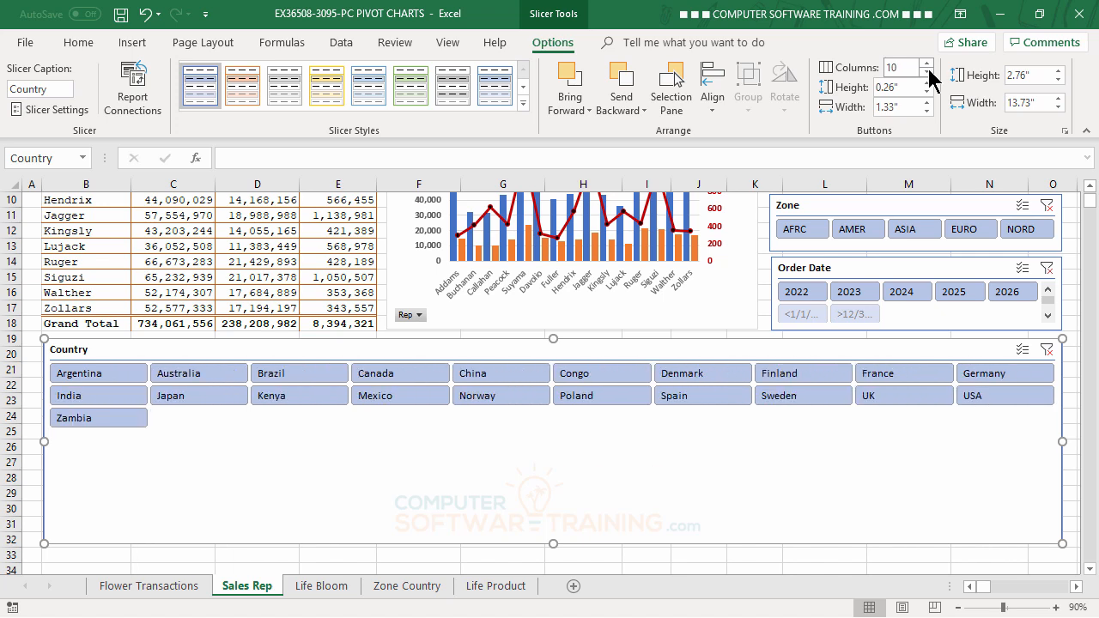
click(927, 63)
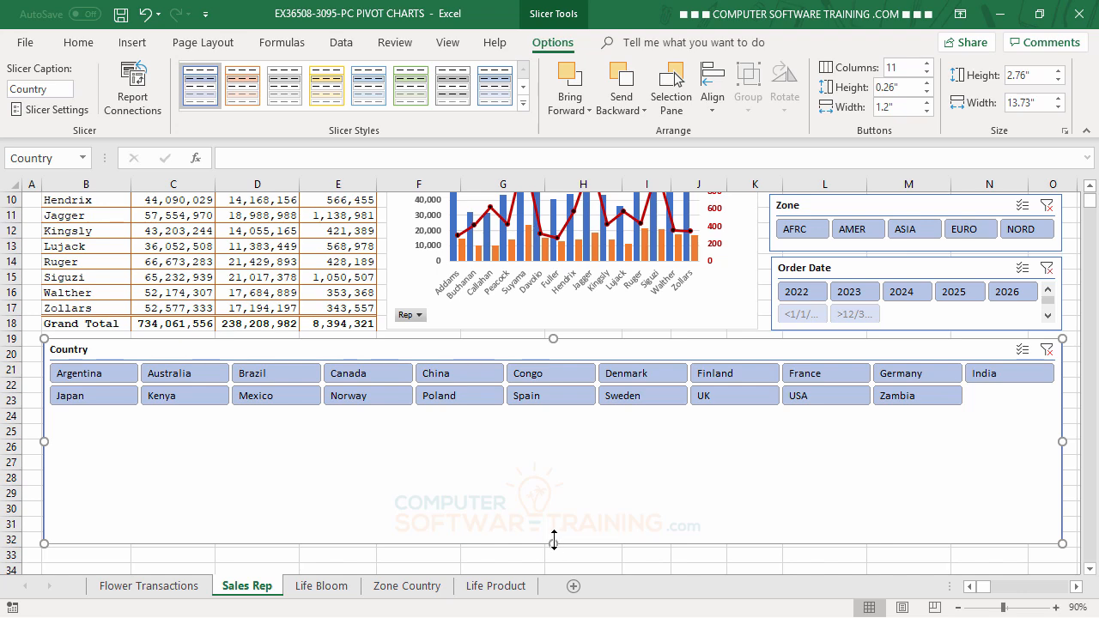
- Shorten the Country slicer to about 1.02" high so it ends just below its two button rows, and deselect it
drag(553, 543, 570, 416)
click(634, 478)
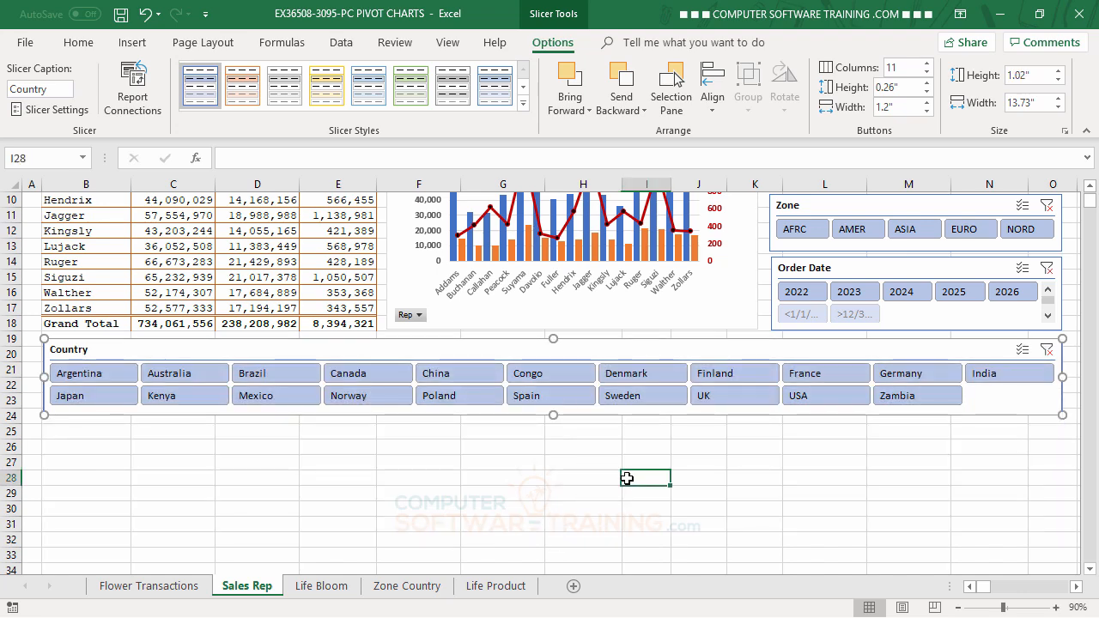
scroll(636, 494, up, 3)
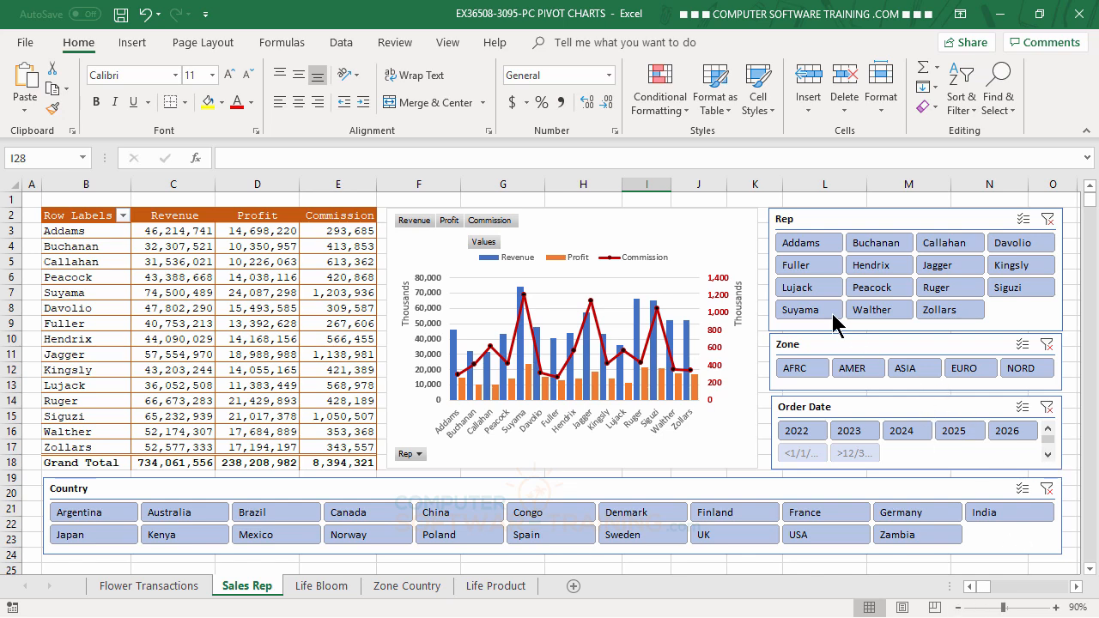
- Filter the report to five individual sales reps with the Rep slicer, and clear that filter again
click(804, 244)
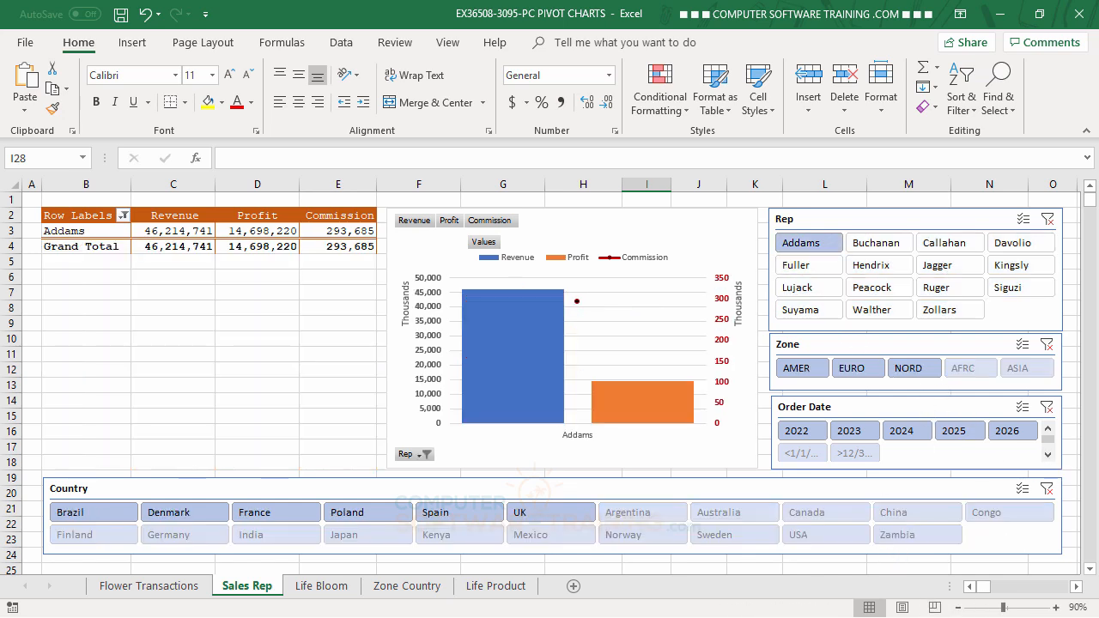
ctrl+click(940, 271)
ctrl+click(876, 290)
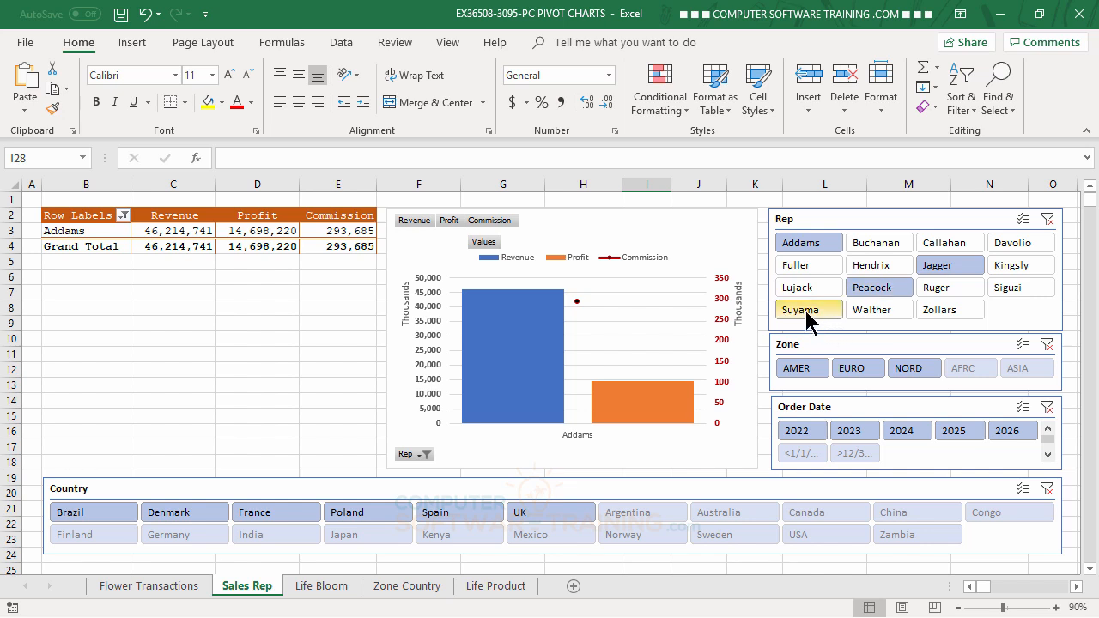
ctrl+click(947, 311)
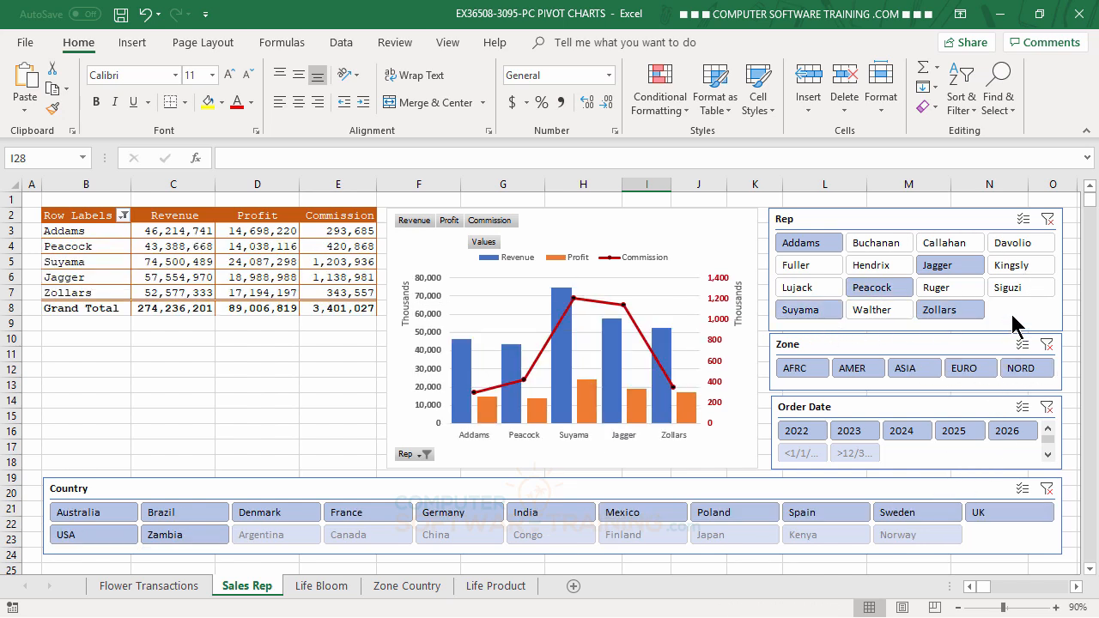
click(1048, 220)
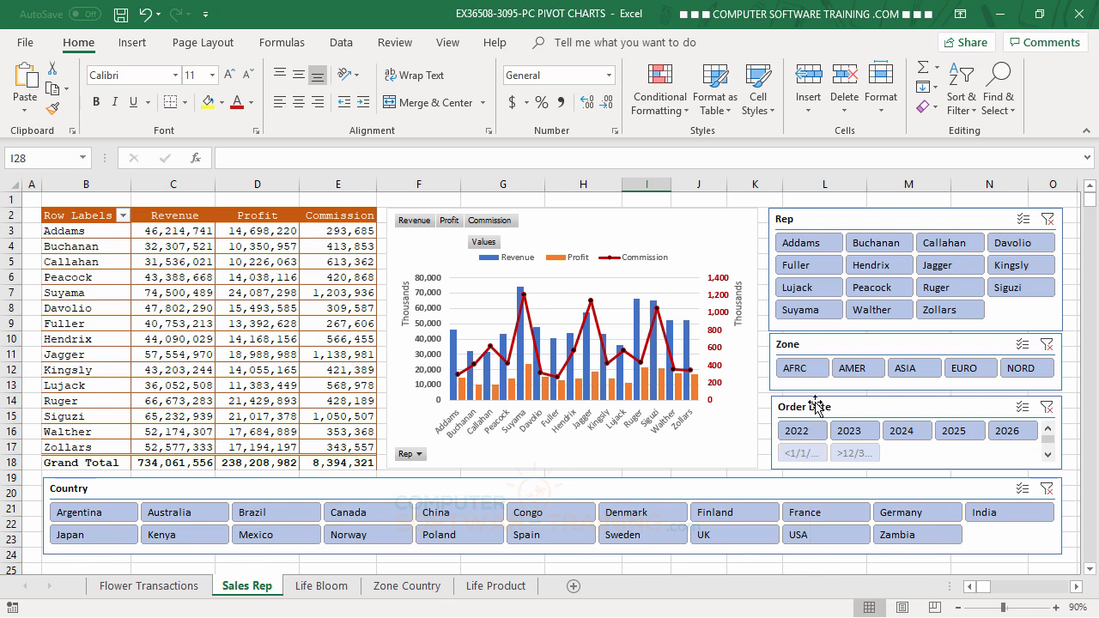
- Filter the report by the zones AFRC, EURO and ASIA one at a time, and clear the Zone filter
click(803, 368)
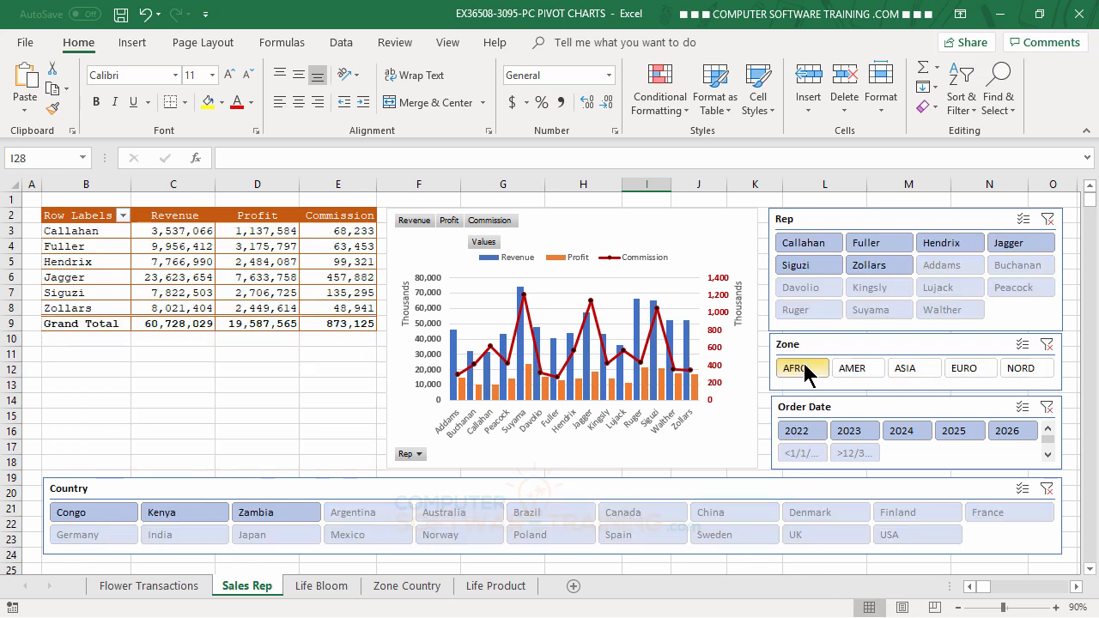
click(969, 369)
click(907, 368)
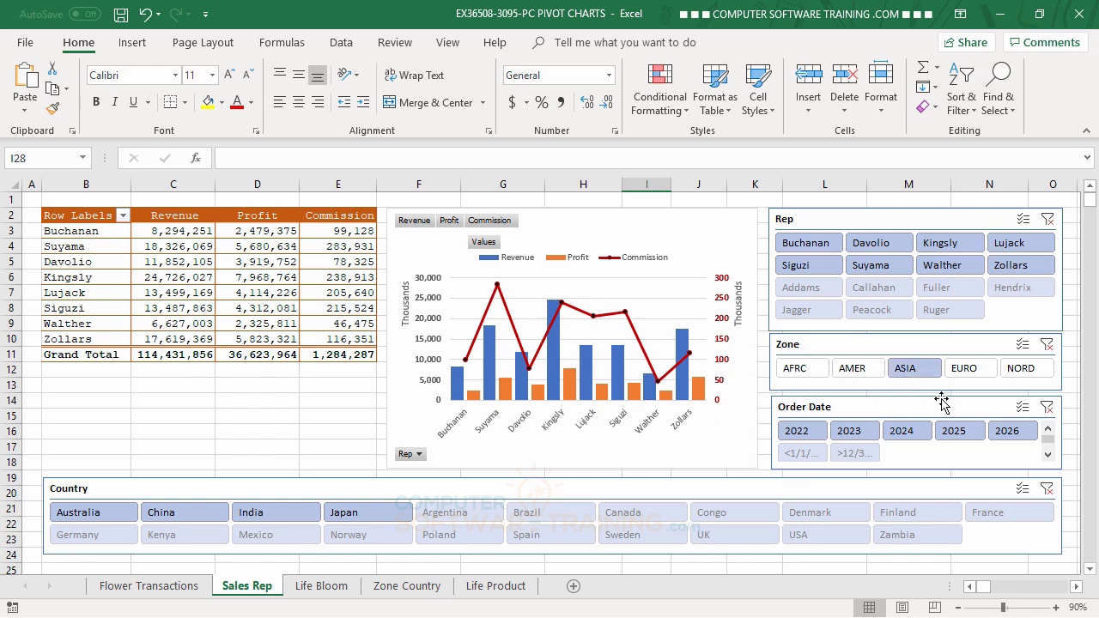
click(1047, 346)
- Filter the Order Date slicer to 2026, to 2025, and to the range 2022 through 2024, and clear the date filter
click(1005, 436)
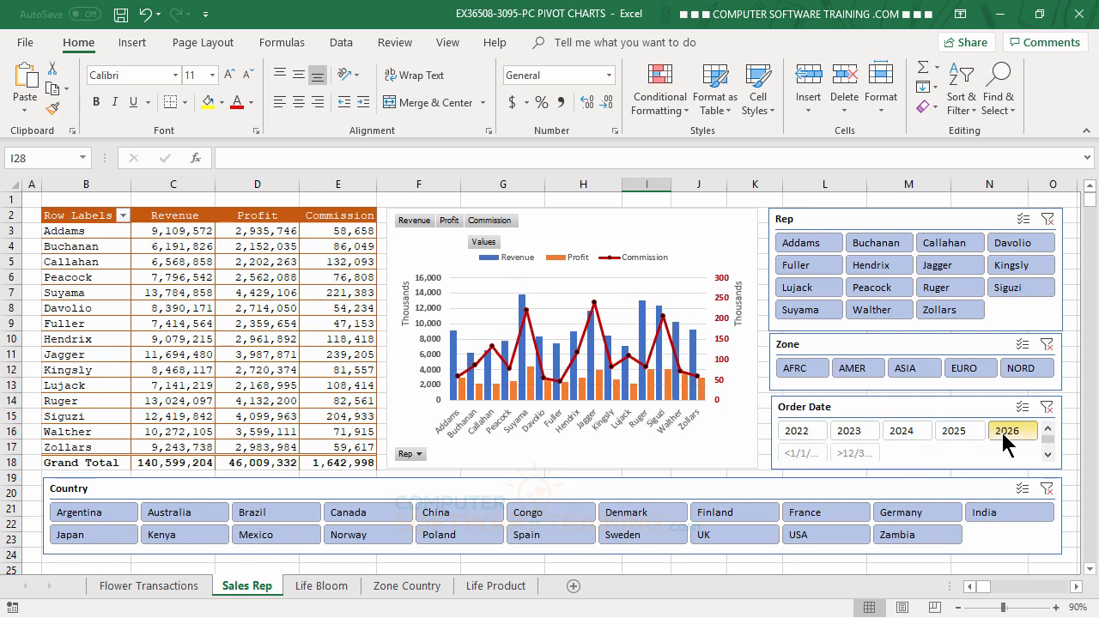
click(960, 436)
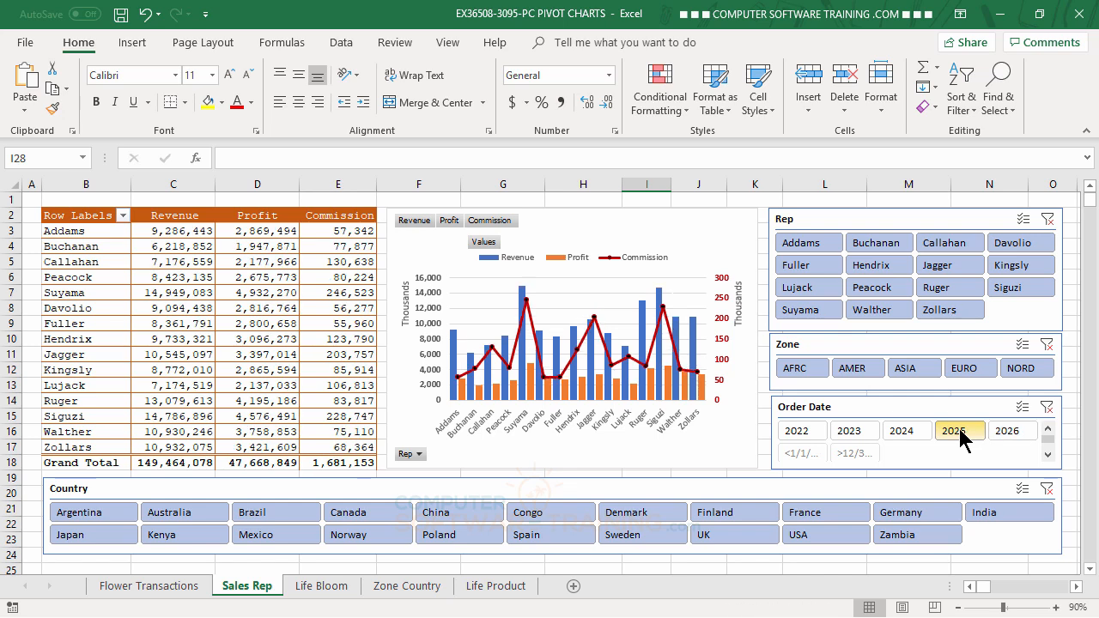
click(802, 432)
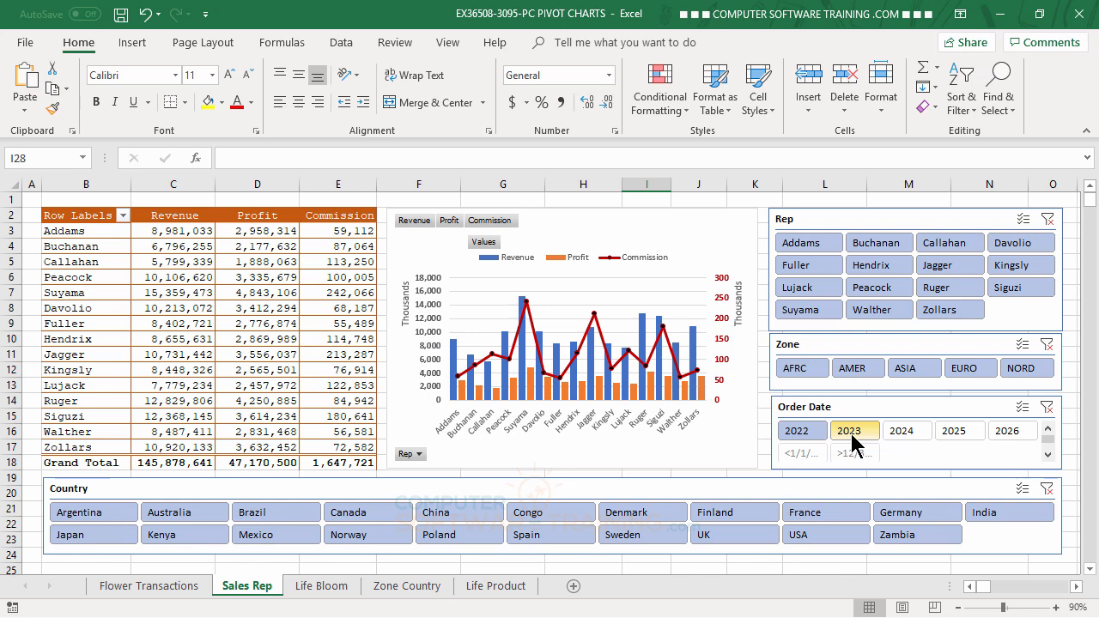
shift+click(906, 436)
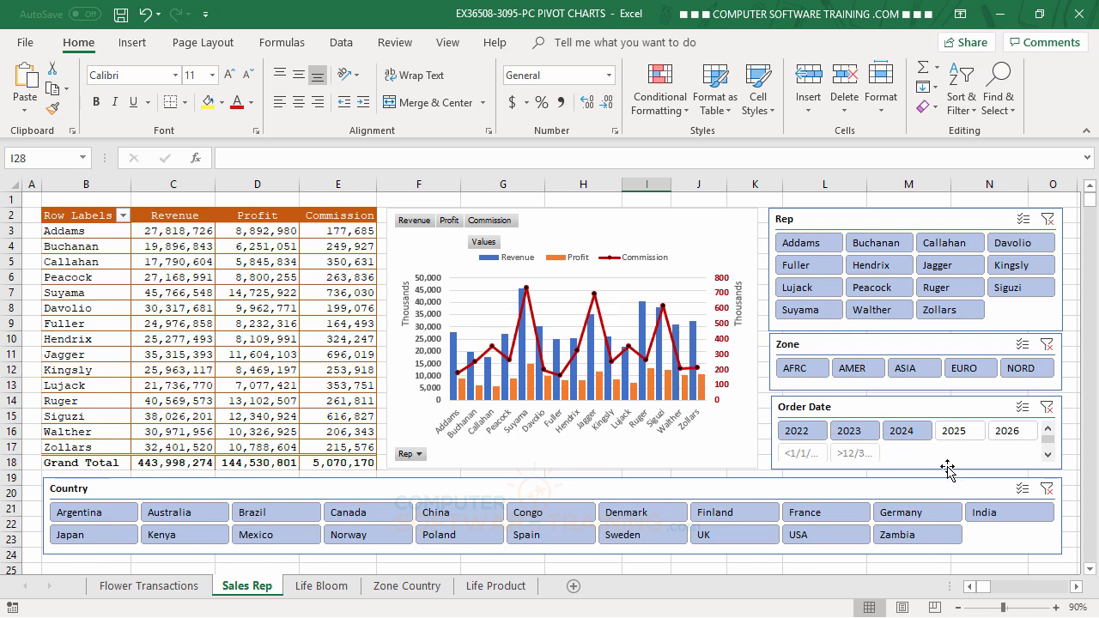
click(1048, 407)
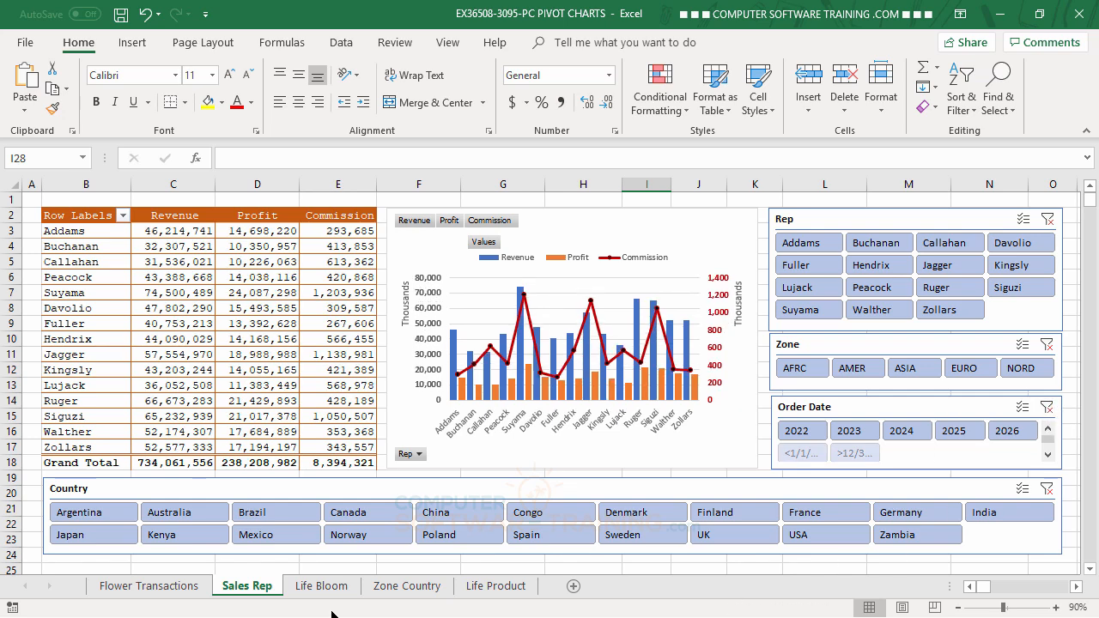
- Filter the report with the Country slicer to Argentina, Canada, Congo and France
click(86, 520)
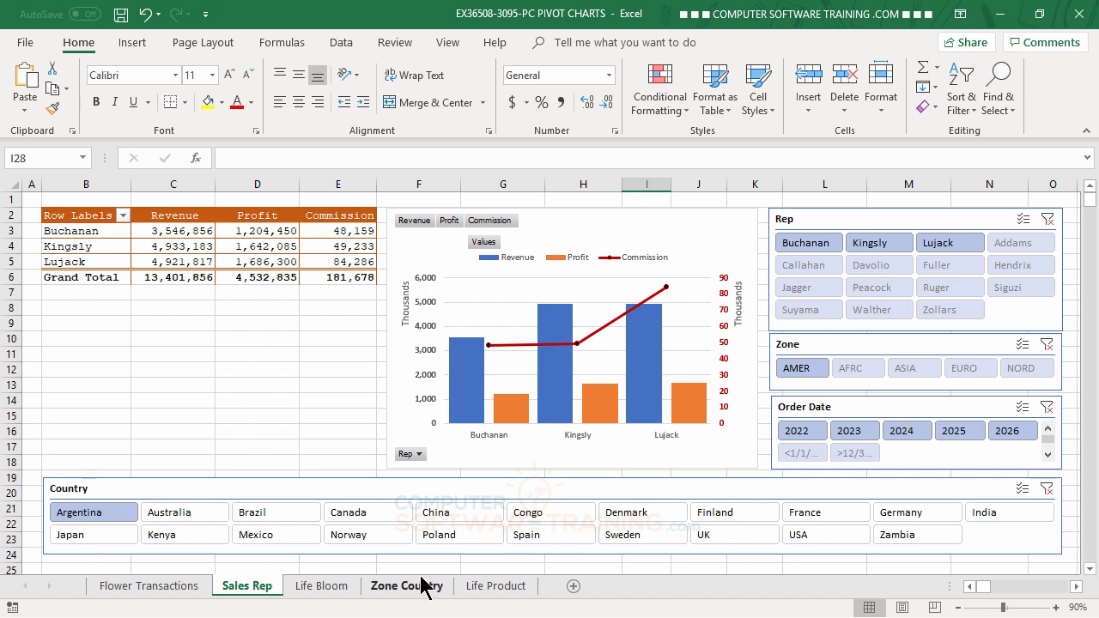
ctrl+click(346, 518)
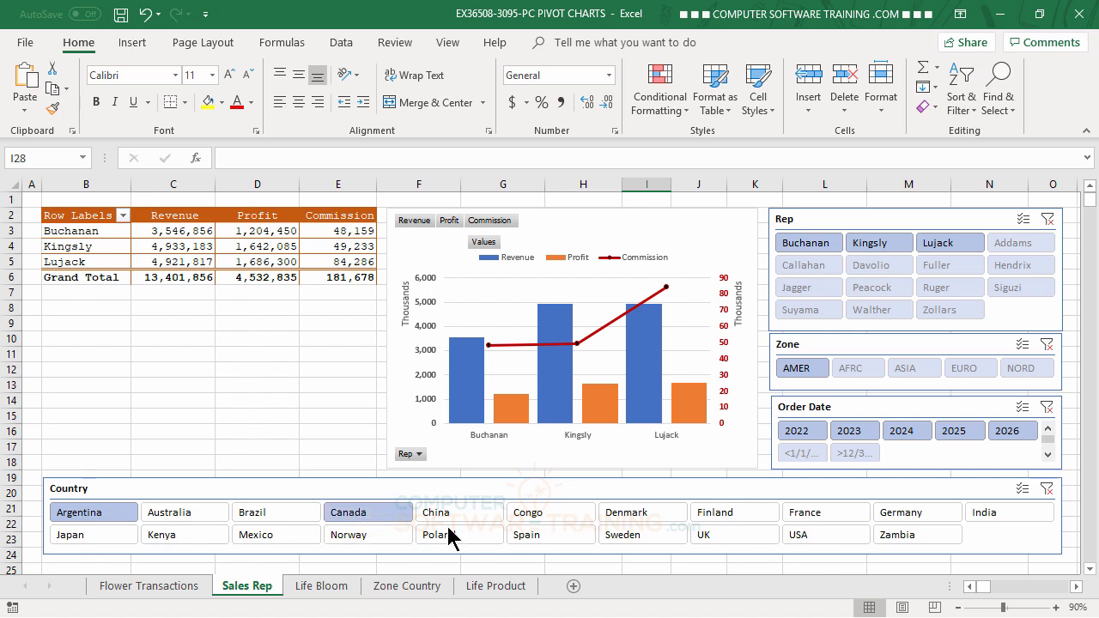
ctrl+click(558, 515)
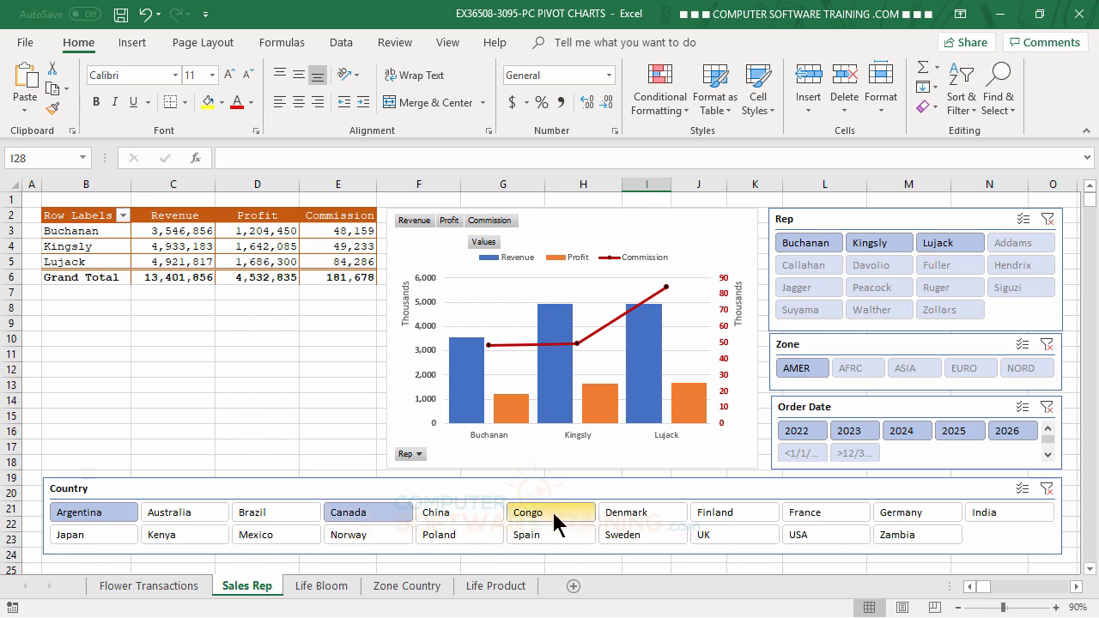
ctrl+click(814, 518)
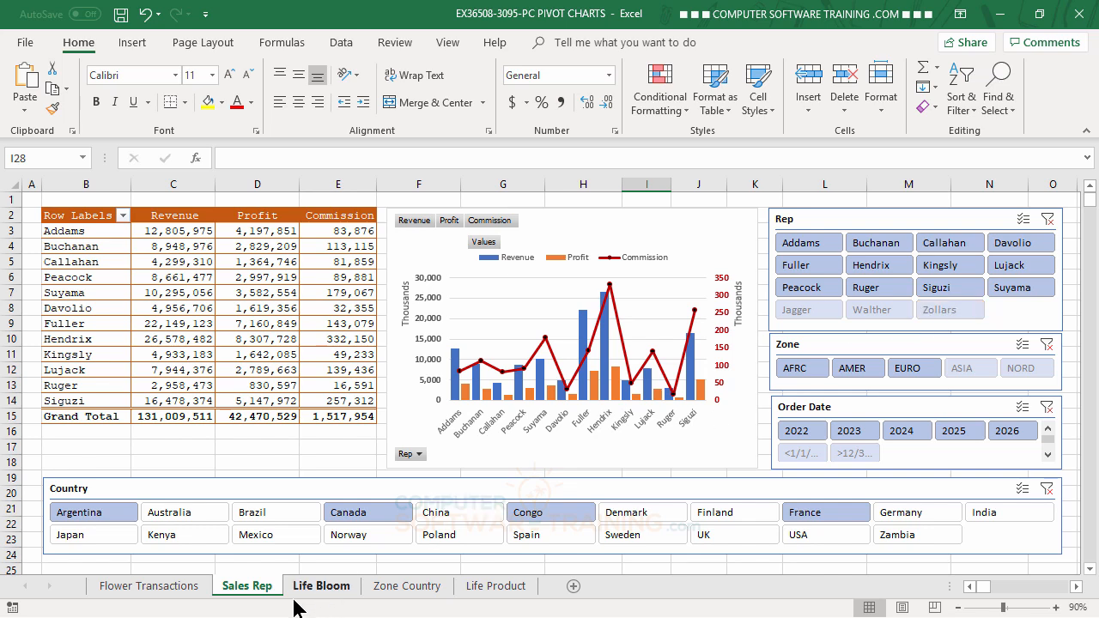
click(826, 525)
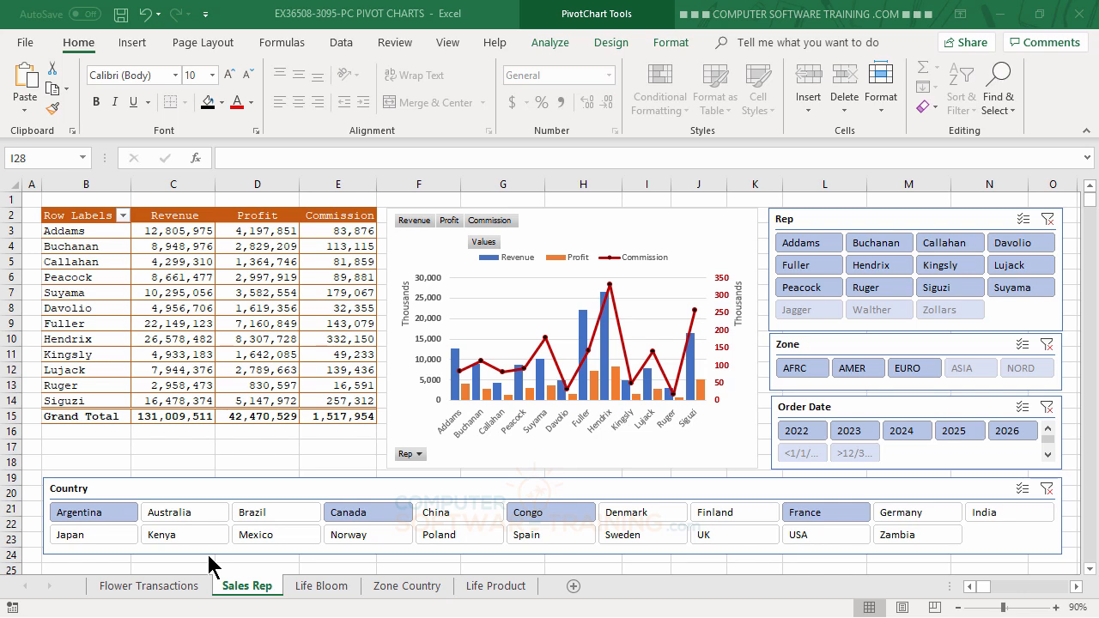
- Insert a Clustered Column PivotChart based on the pivot table on the Life Bloom sheet
click(324, 588)
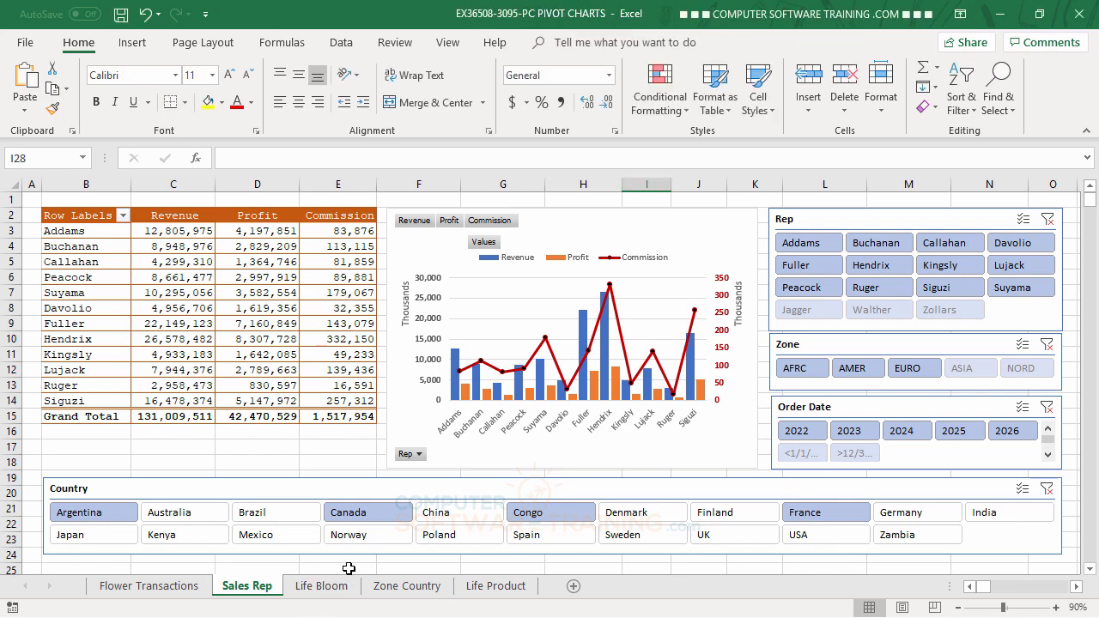
click(344, 589)
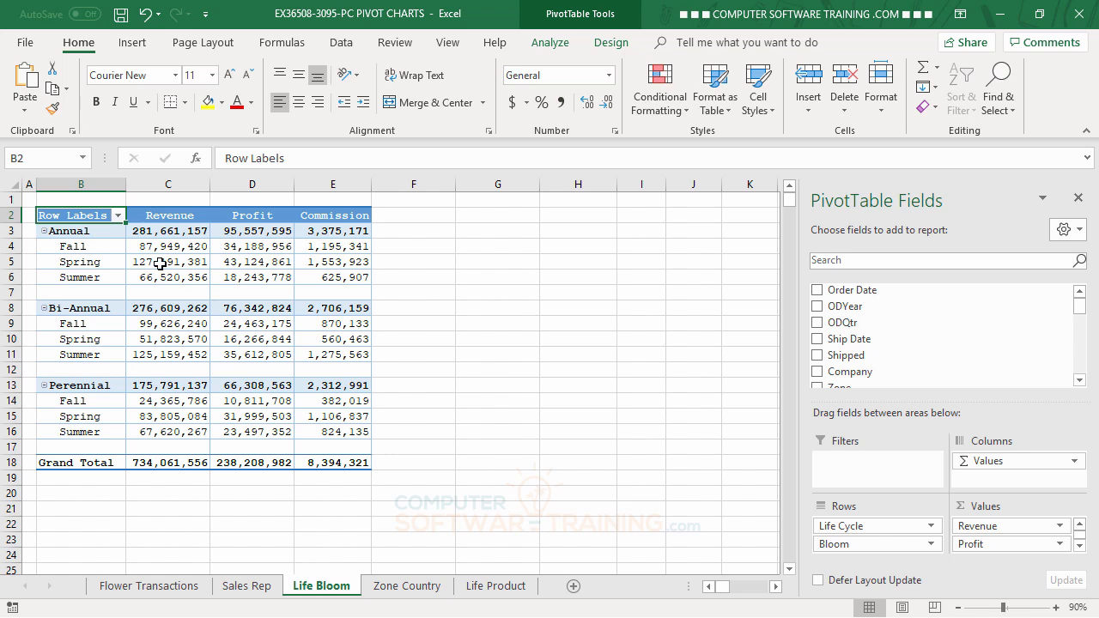
click(159, 264)
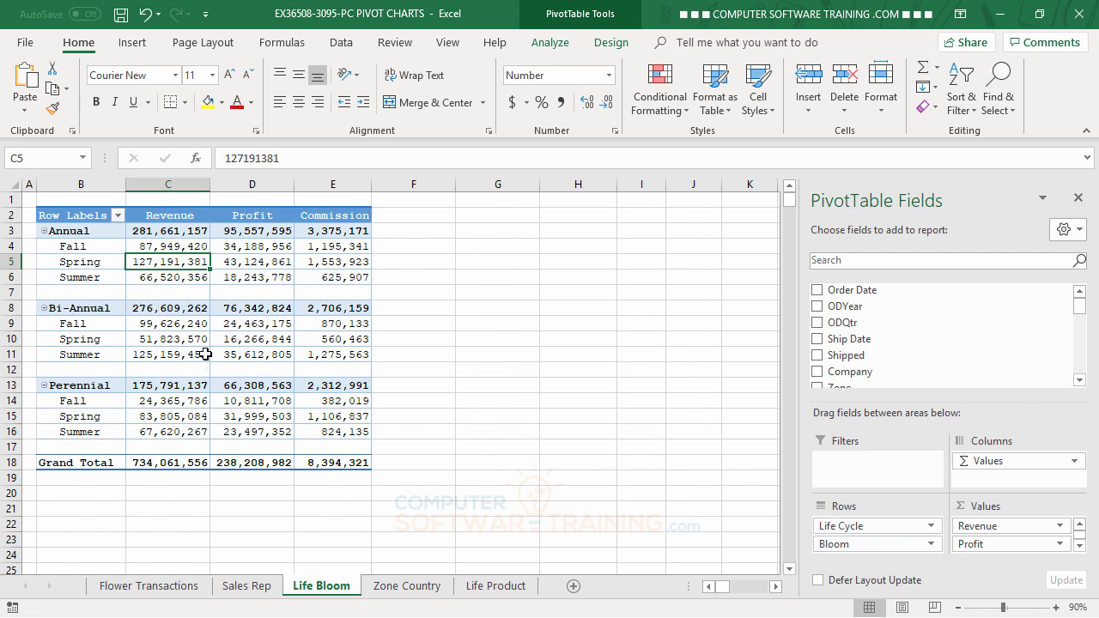
mouse_move(201, 350)
mouse_move(169, 308)
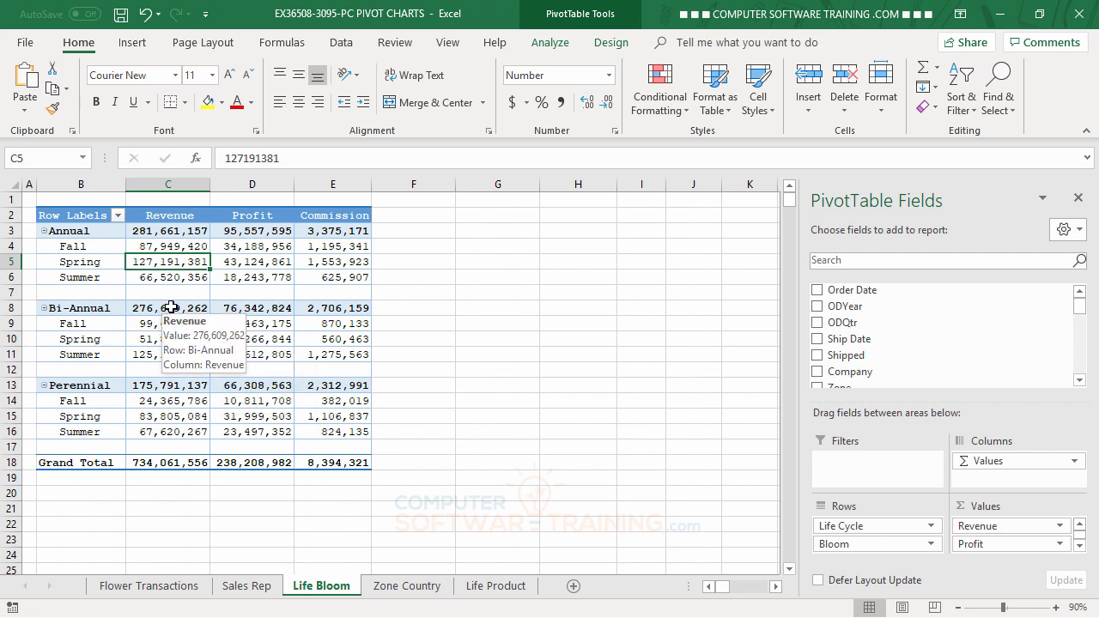
click(102, 267)
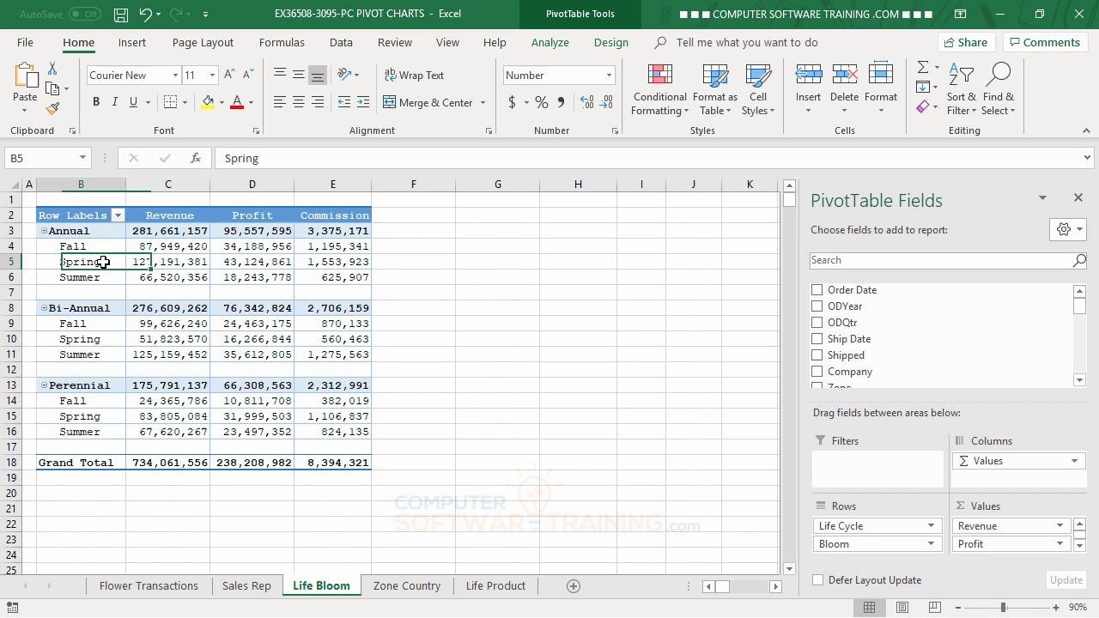
click(557, 43)
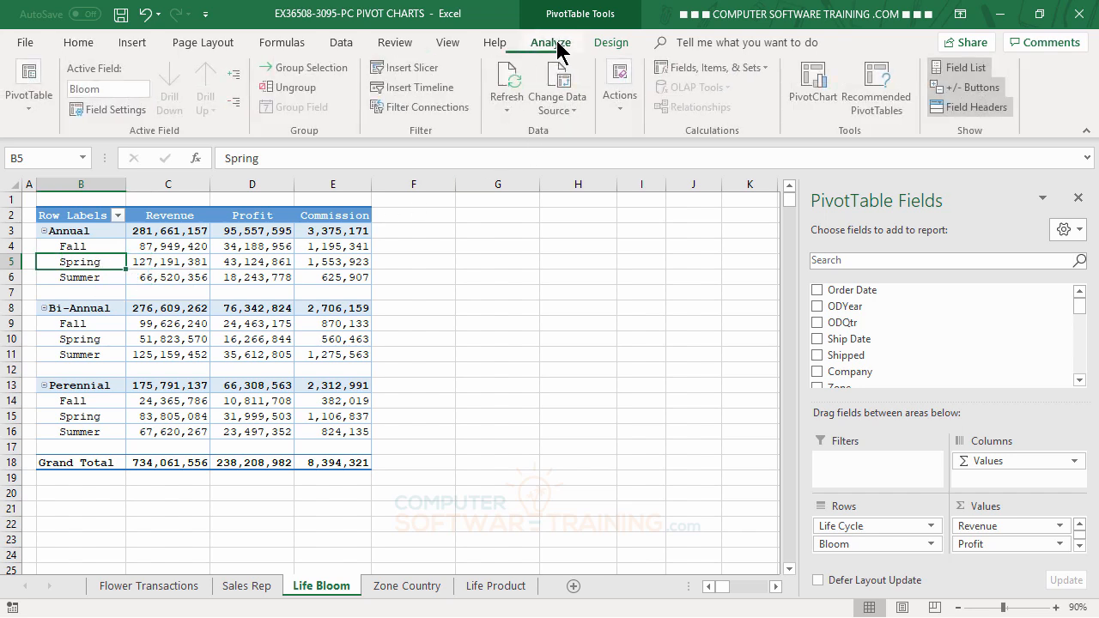
click(823, 99)
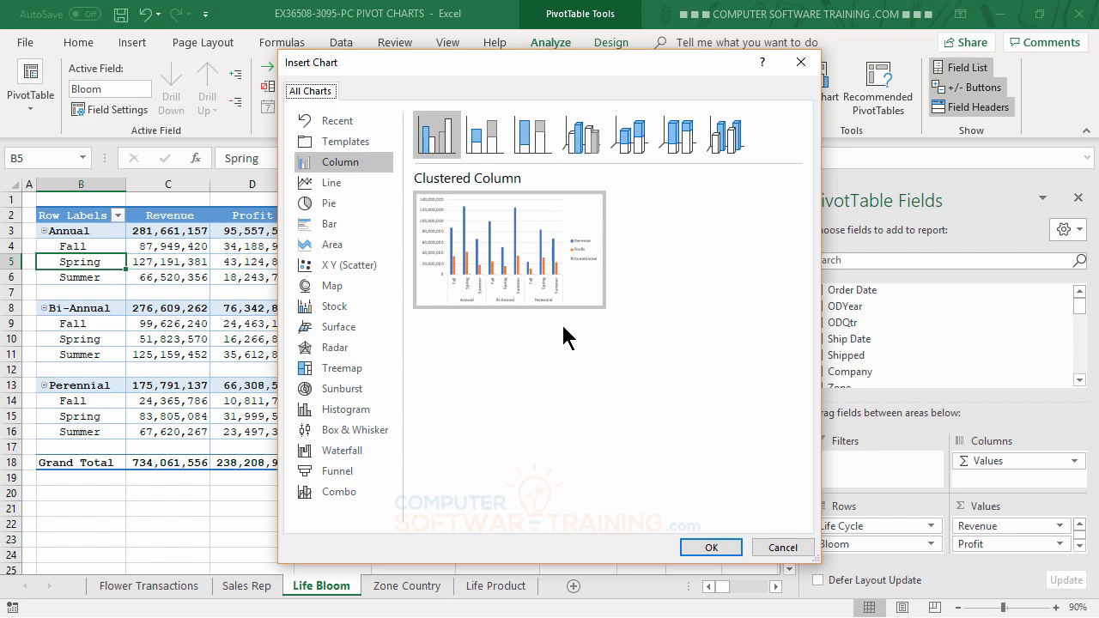
mouse_move(517, 277)
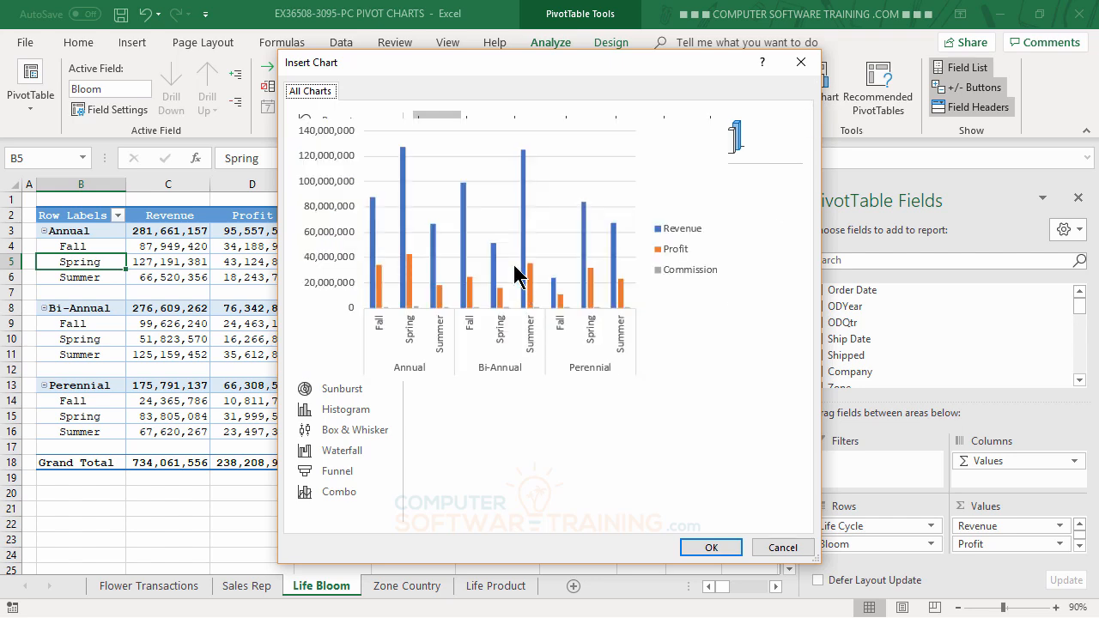
click(711, 548)
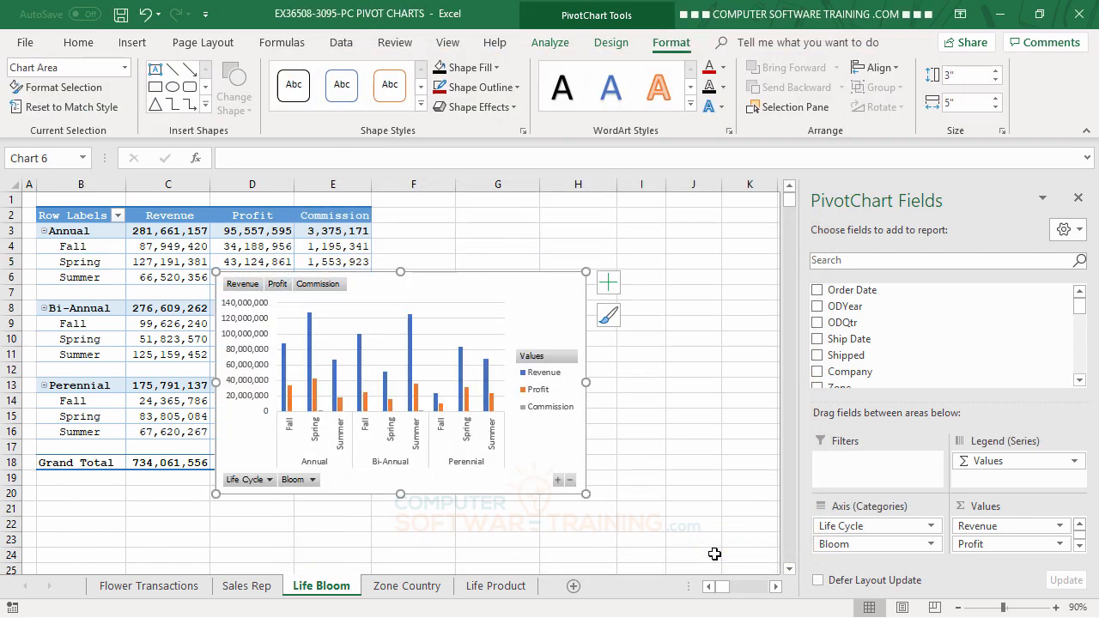
- Move the new PivotChart beside the pivot table, starting at cell F2, and widen it to about 5.27"
drag(483, 290, 647, 221)
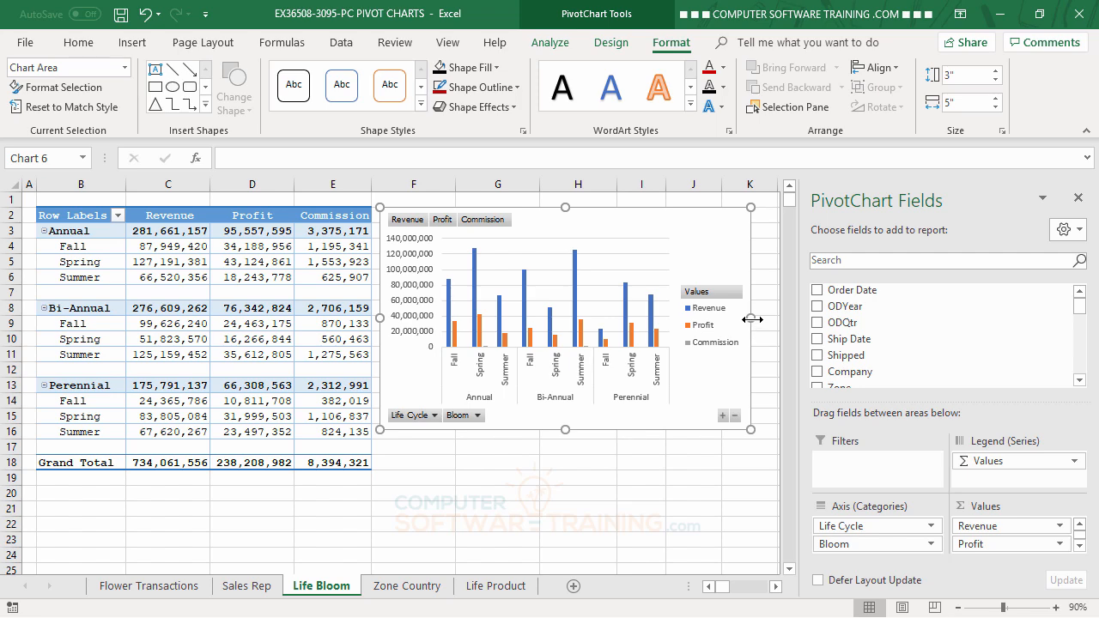
drag(754, 319, 769, 319)
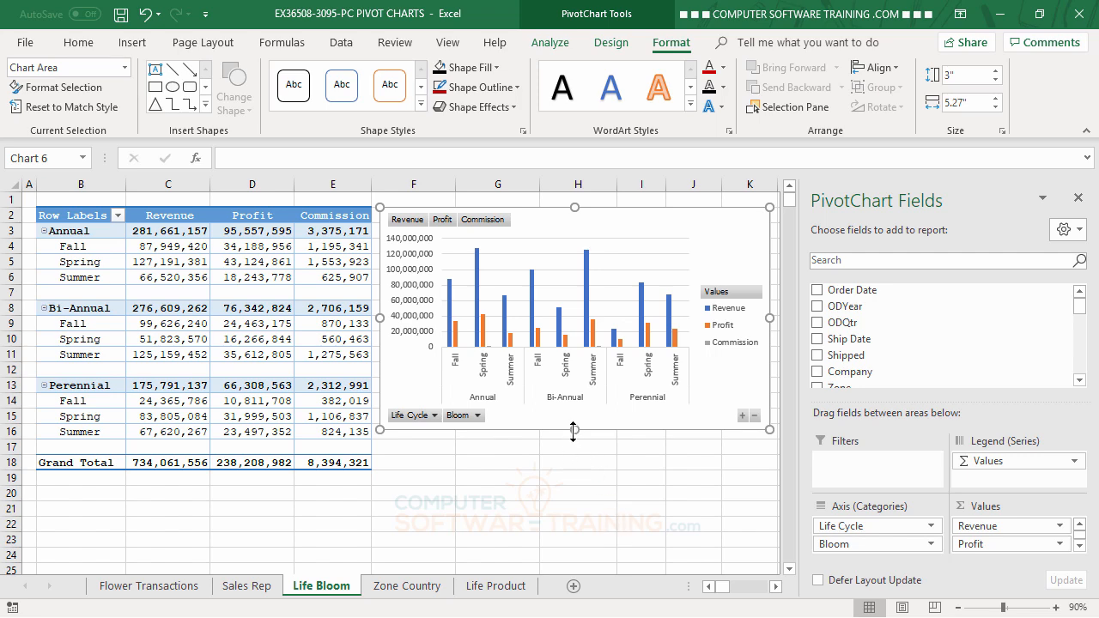
- Increase the Life Bloom PivotChart's height to about 3.52" and set its legend position to Top
drag(574, 430, 575, 469)
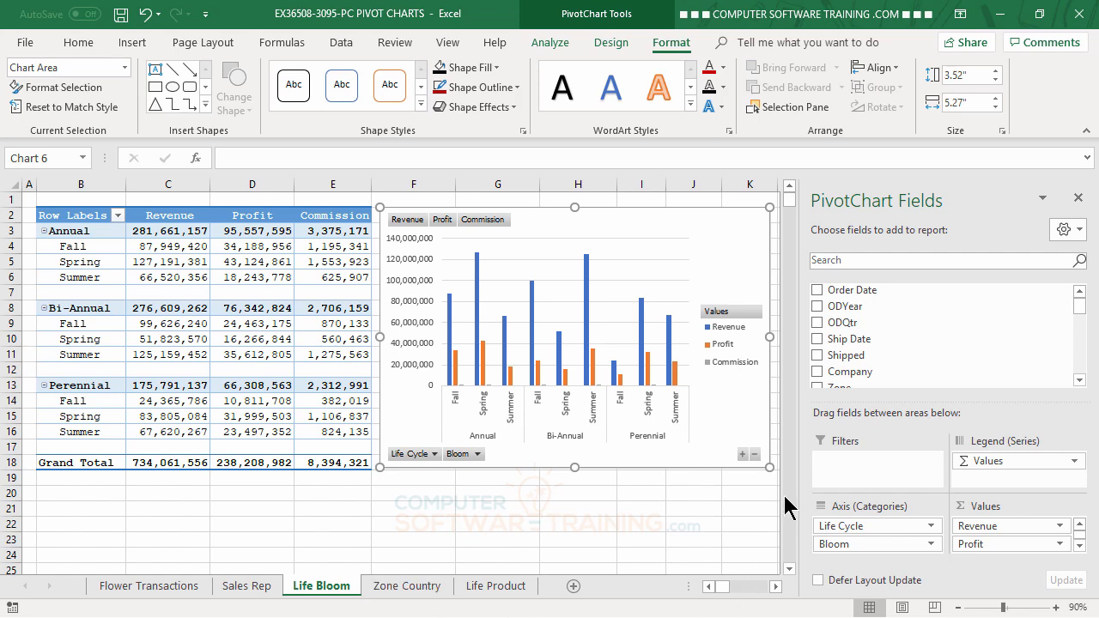
double_click(777, 587)
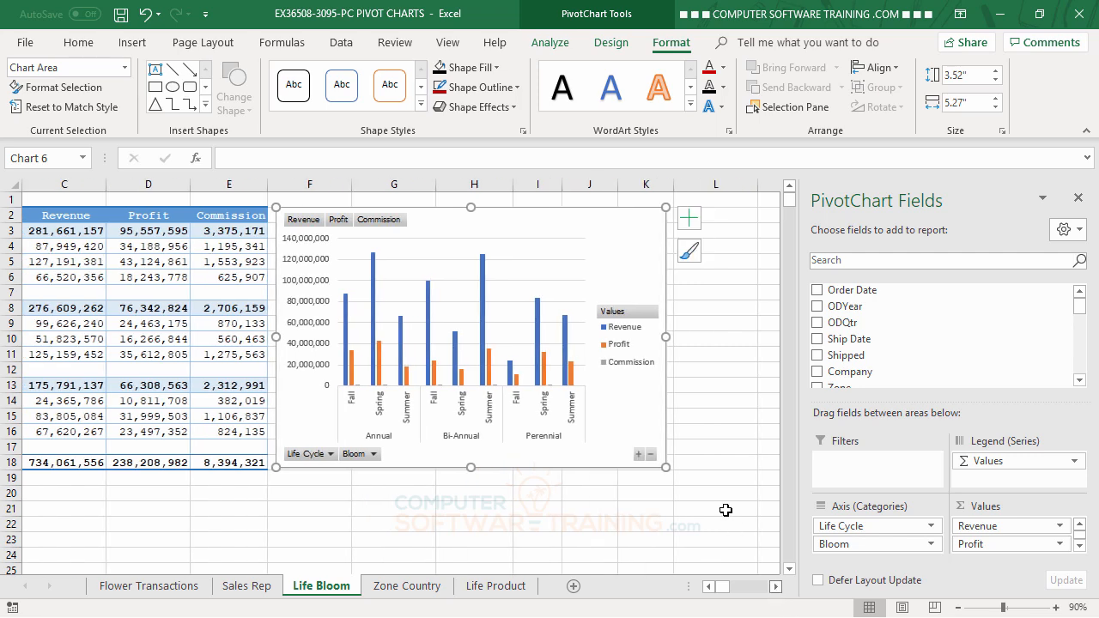
click(688, 221)
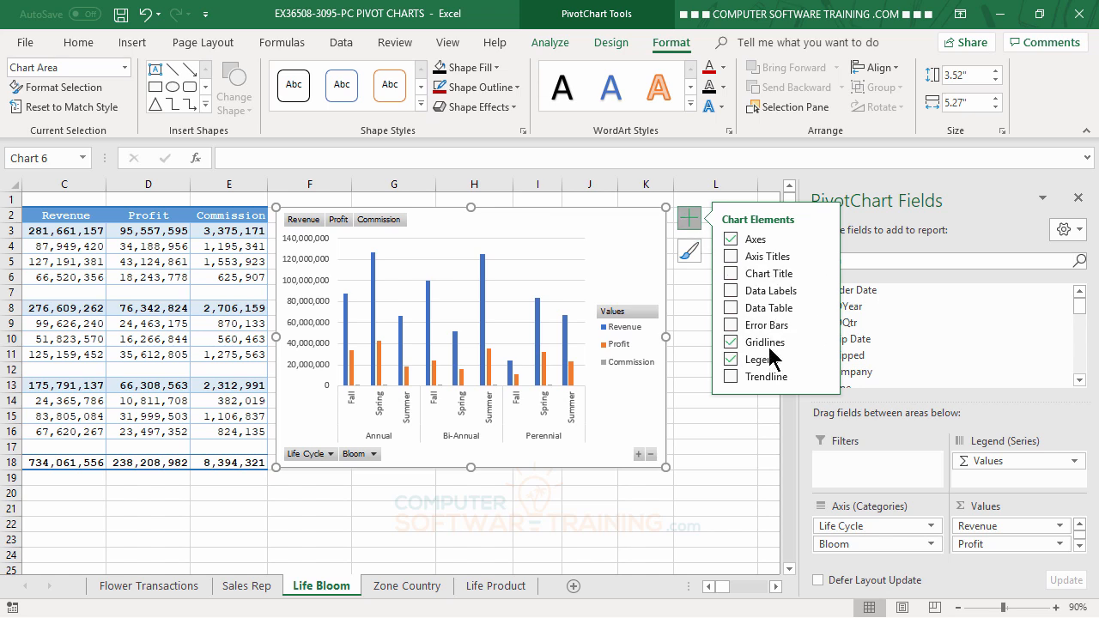
mouse_move(823, 364)
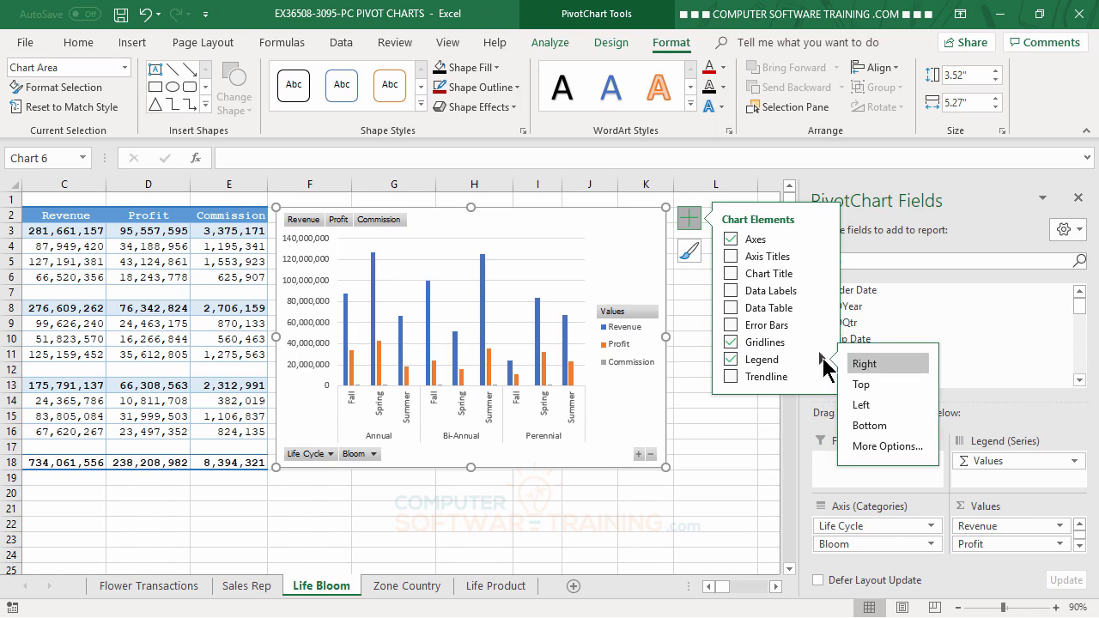
click(858, 384)
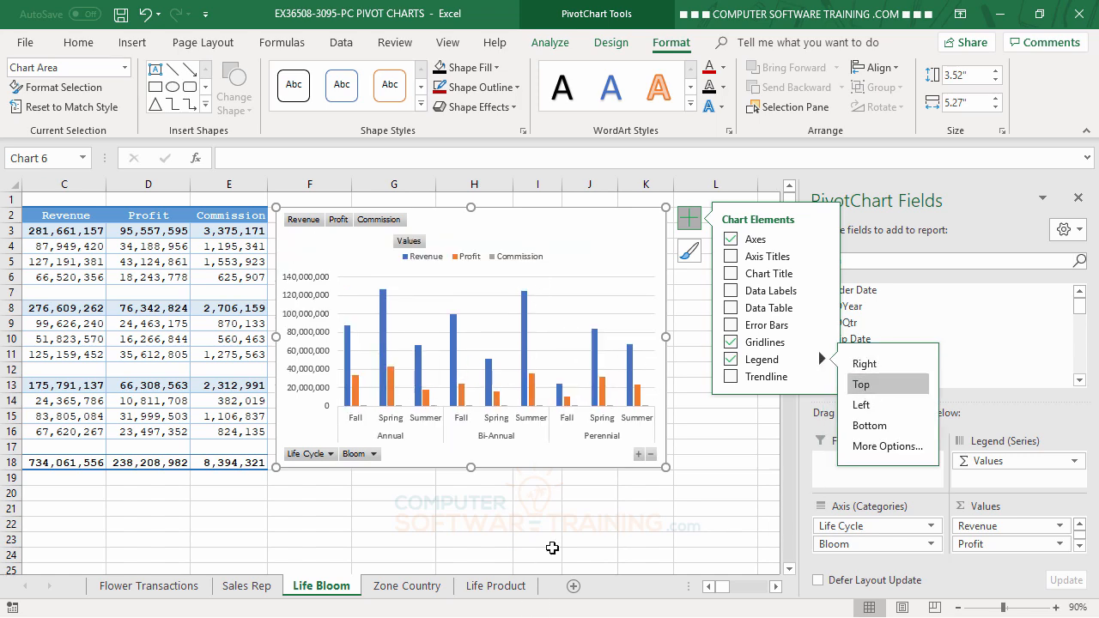
- Set the gap width of the chart's Revenue series to about 23%
mouse_move(526, 329)
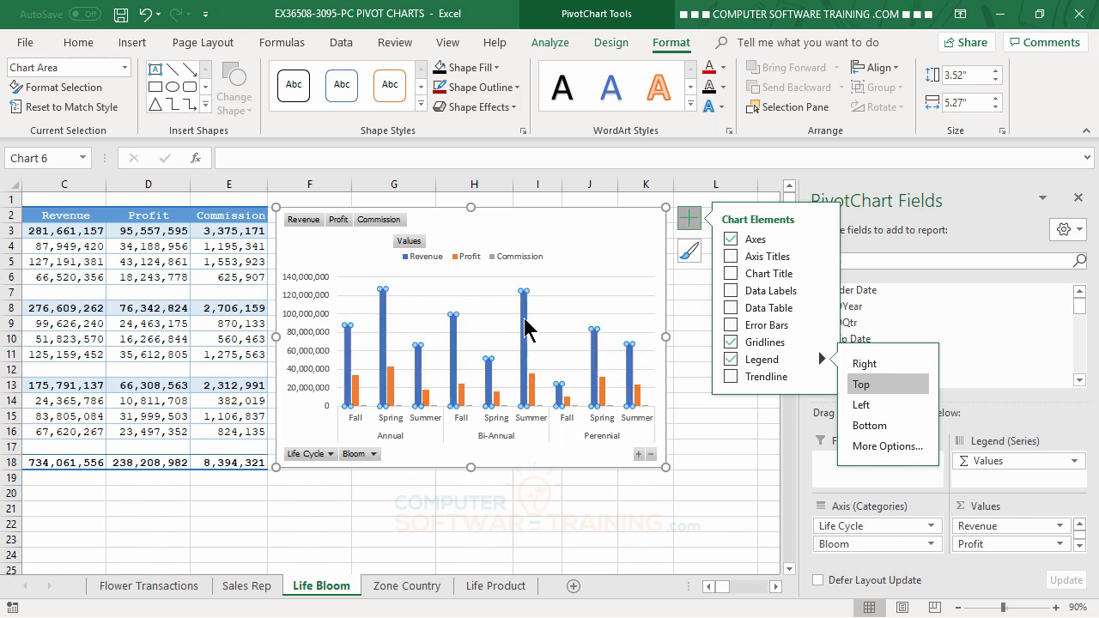
double_click(526, 329)
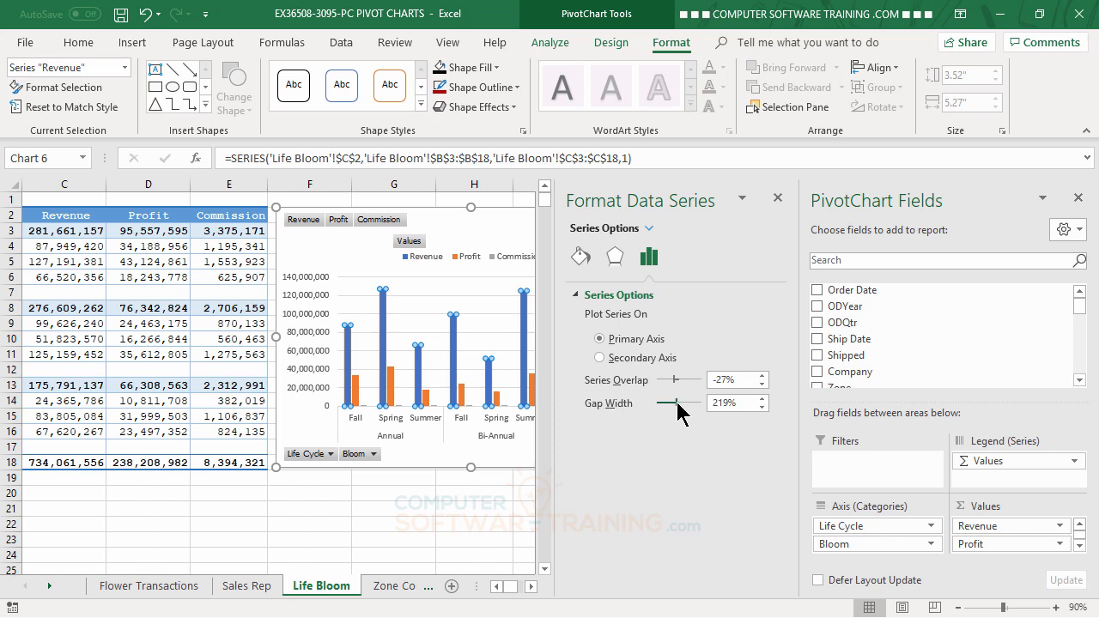
drag(679, 405, 664, 404)
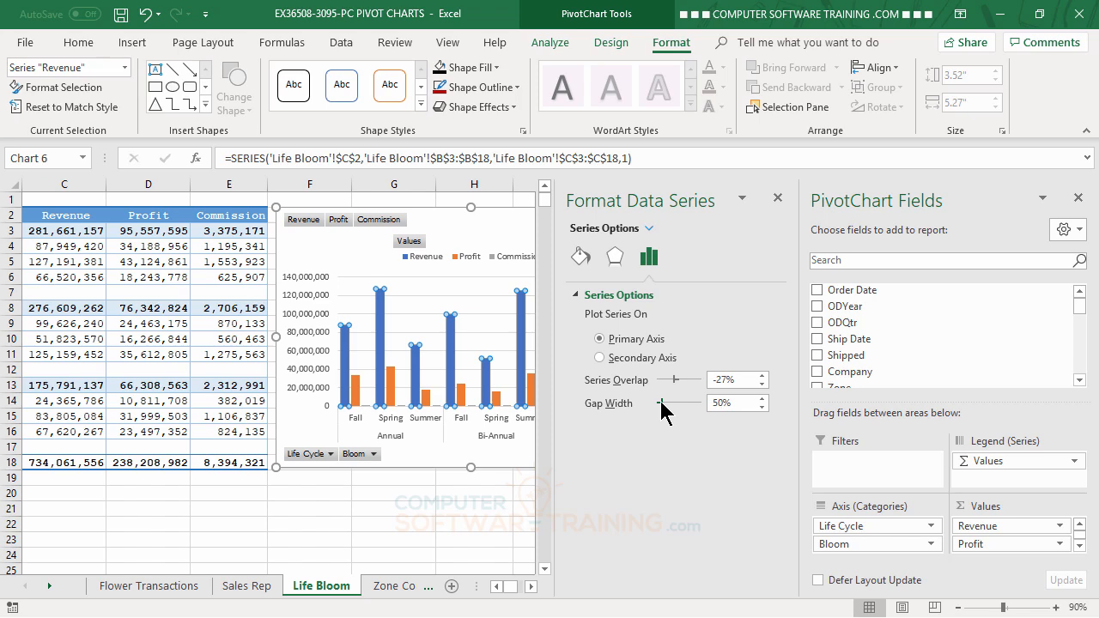
drag(661, 411, 657, 411)
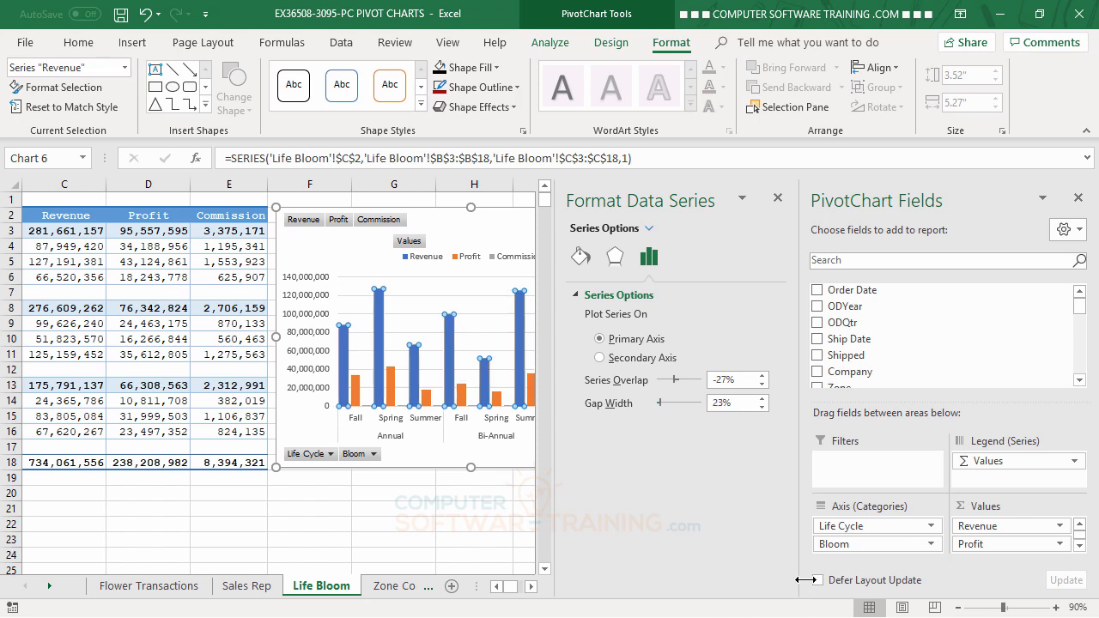
click(776, 200)
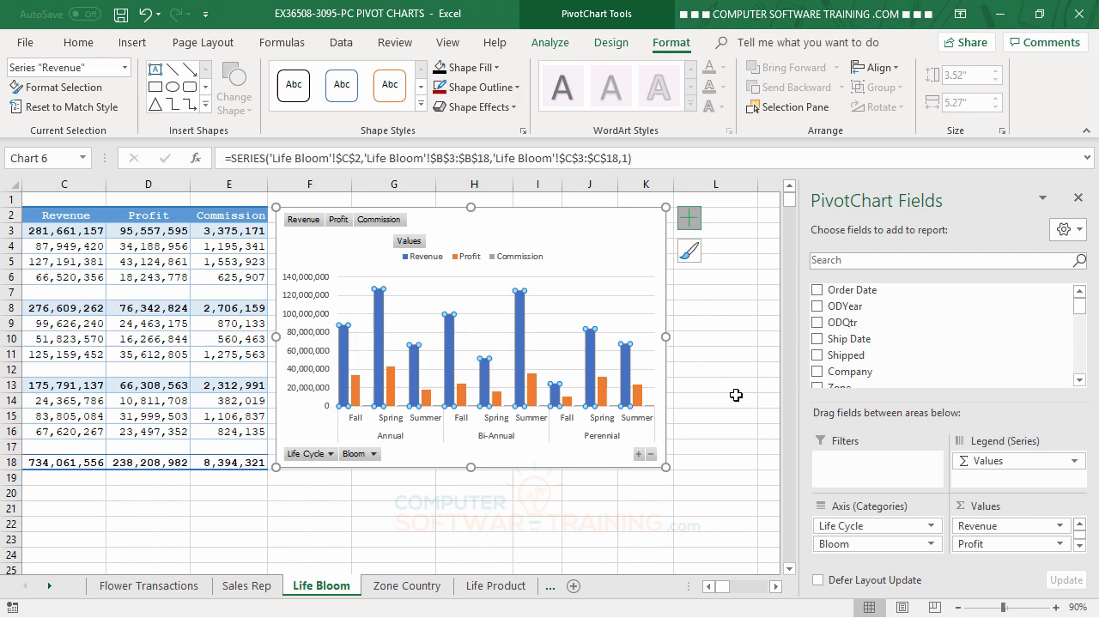
click(591, 512)
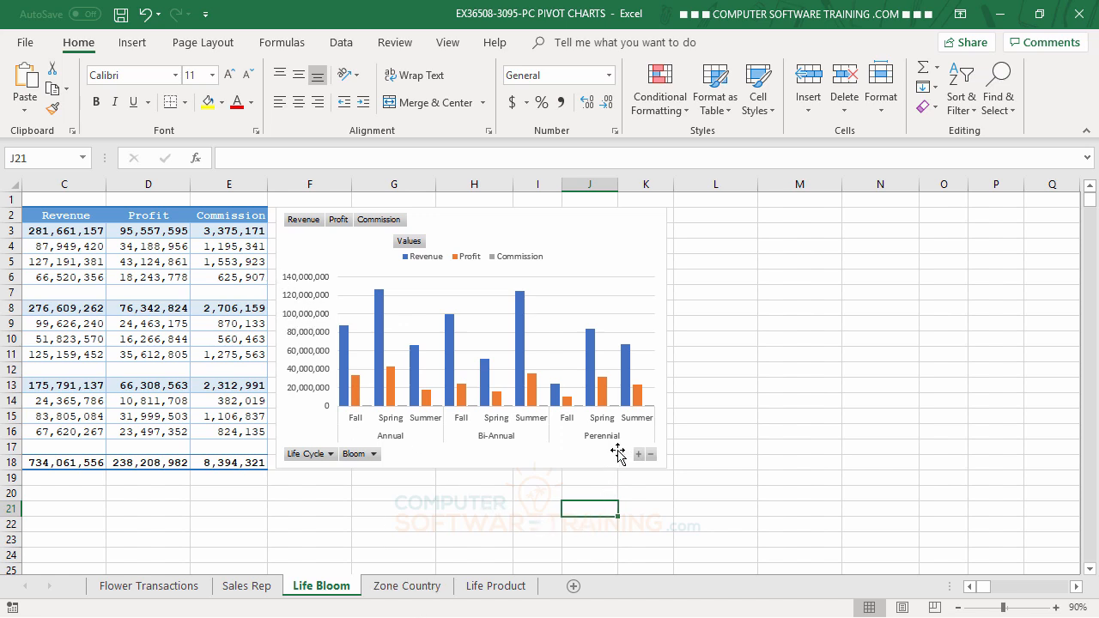
- Change the chart to a custom combination with Commission as Line with Markers on the secondary axis
click(629, 378)
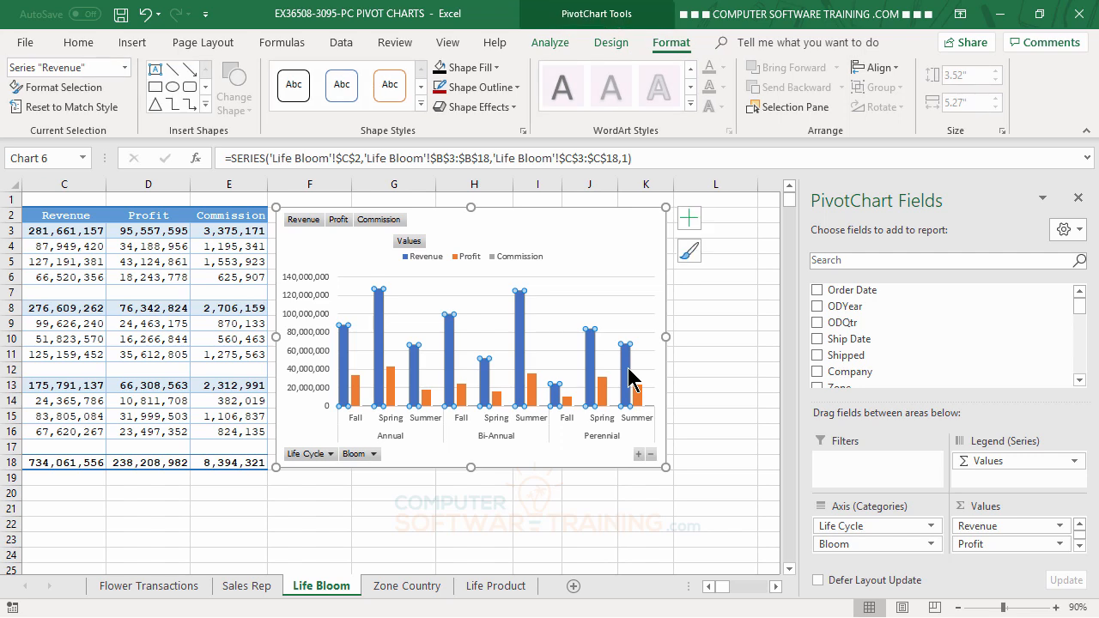
click(611, 43)
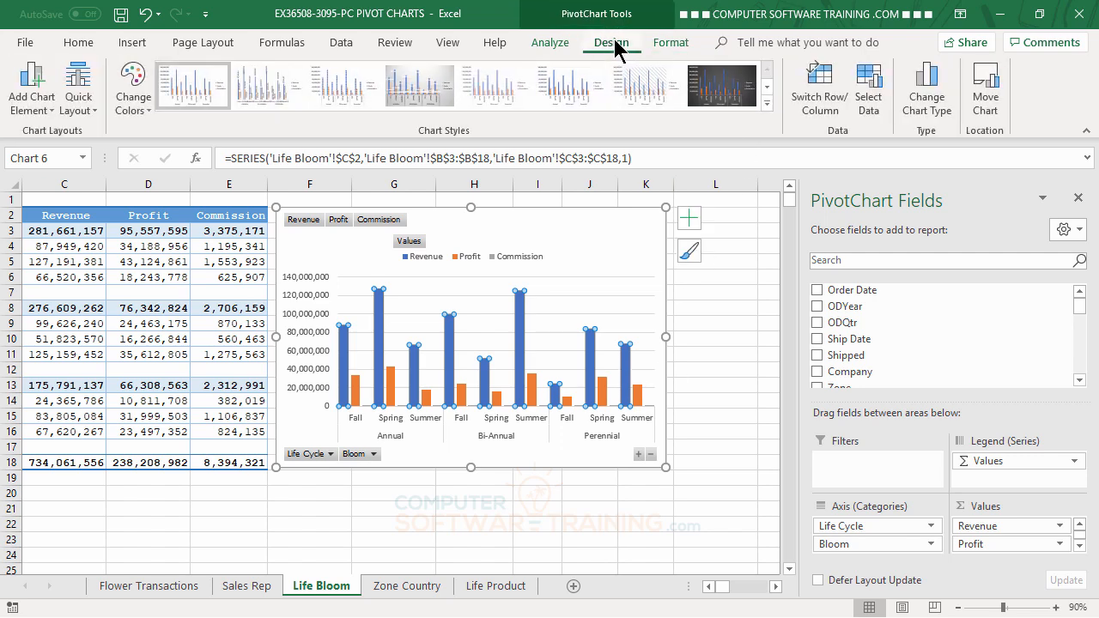
click(933, 113)
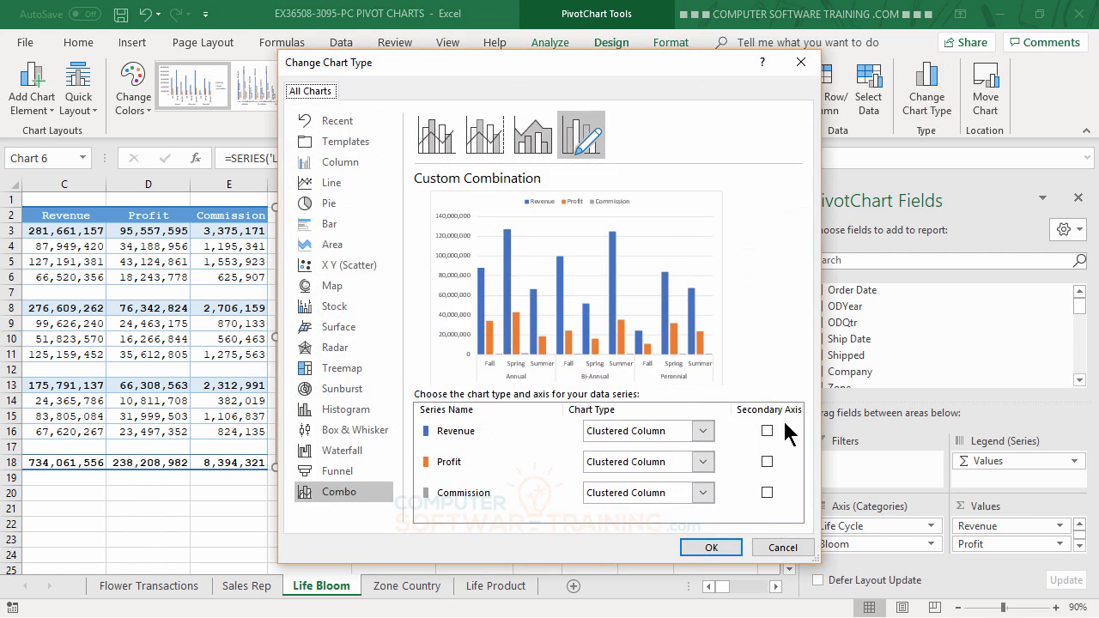
click(704, 498)
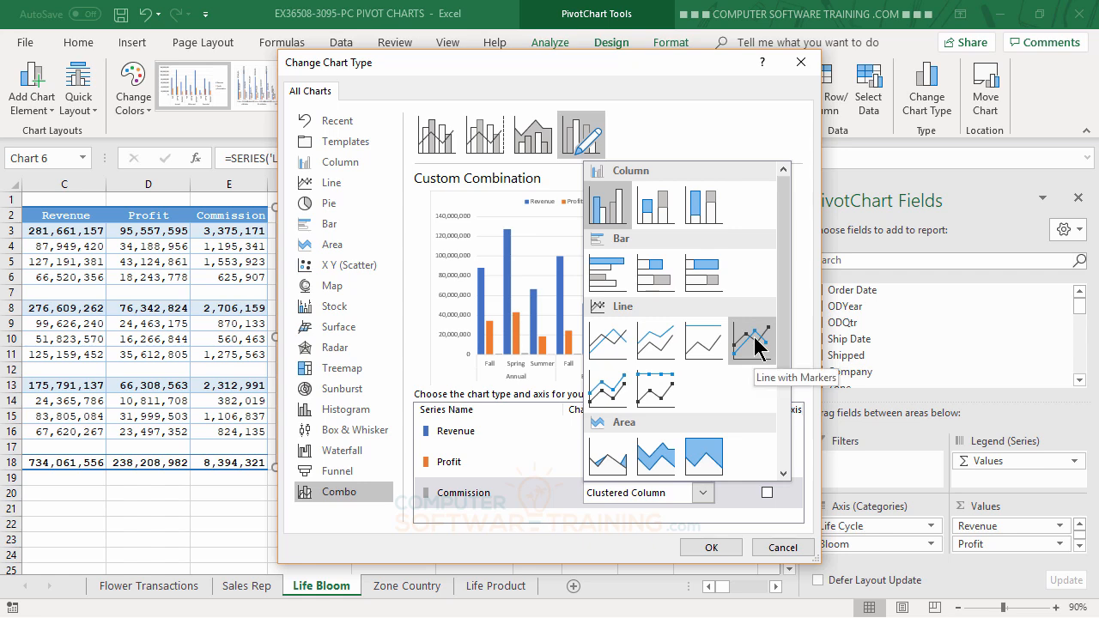
click(758, 359)
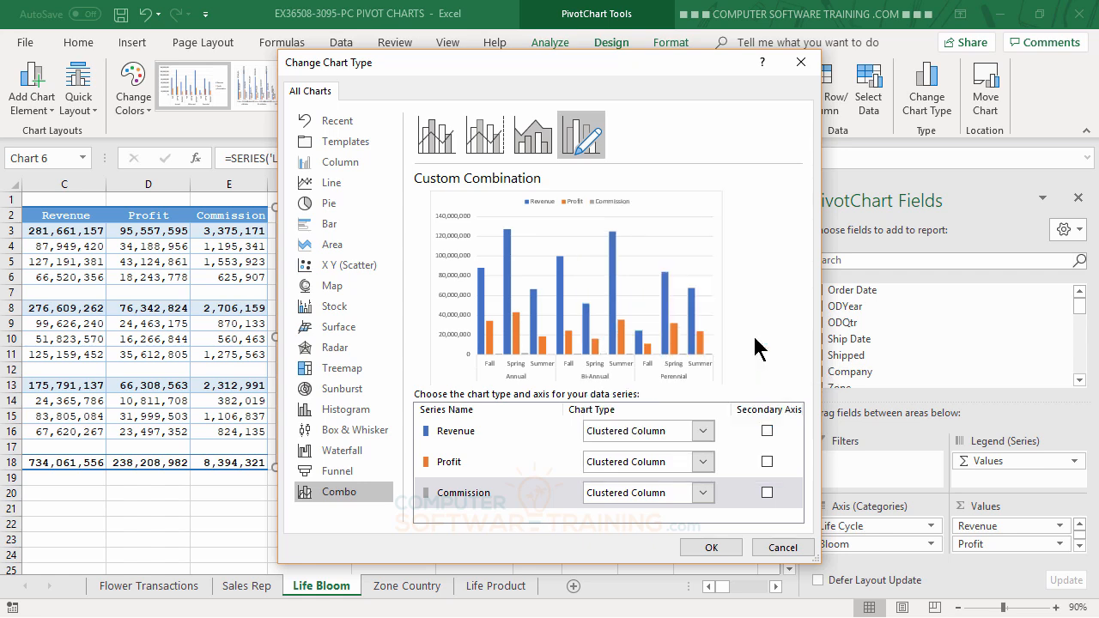
click(768, 494)
click(712, 548)
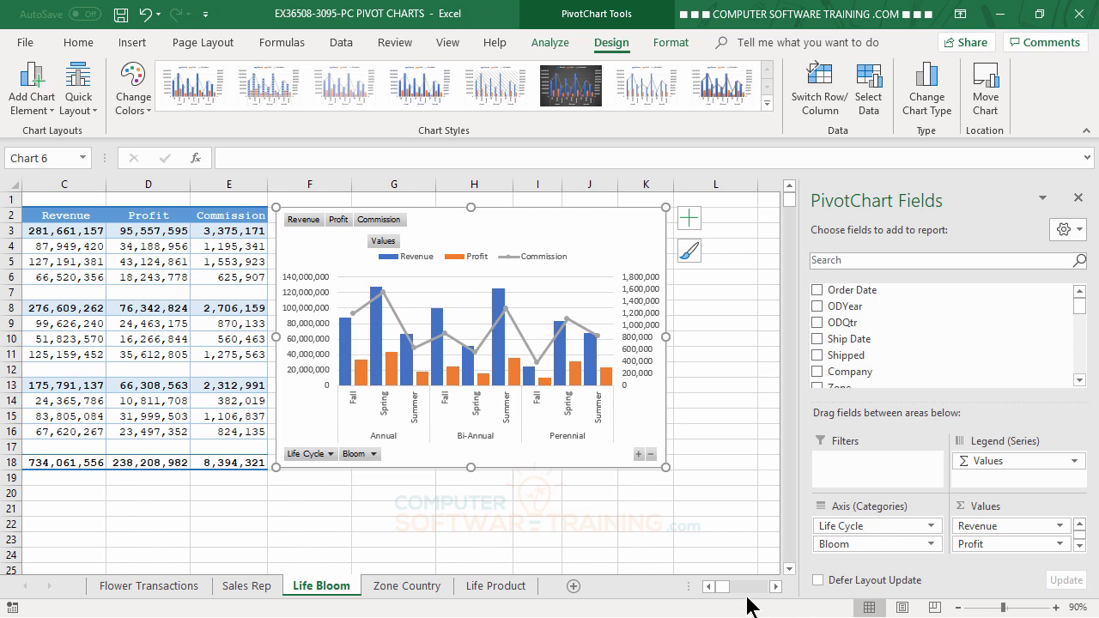
- Filter the PivotChart's Life Cycle field to show only Perennial
click(709, 586)
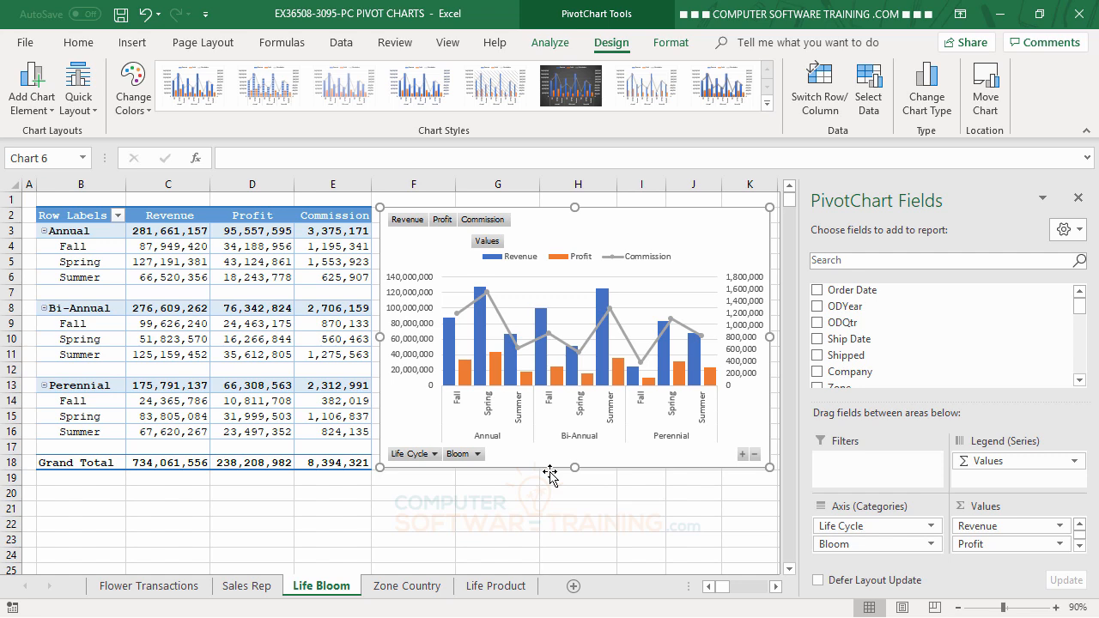
key(ctrl+w)
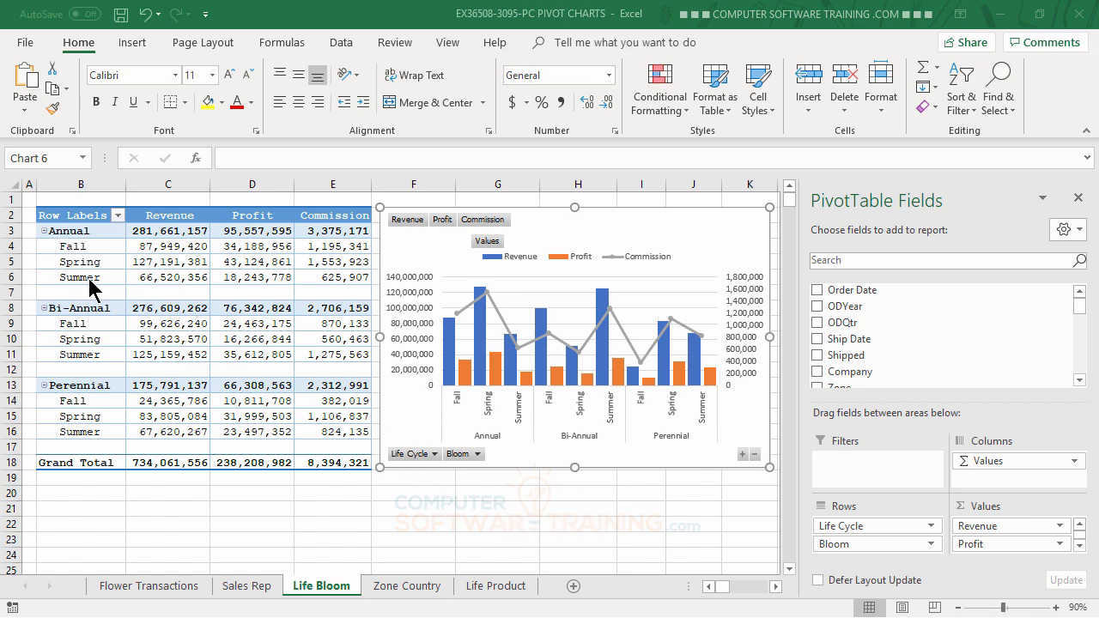
click(436, 461)
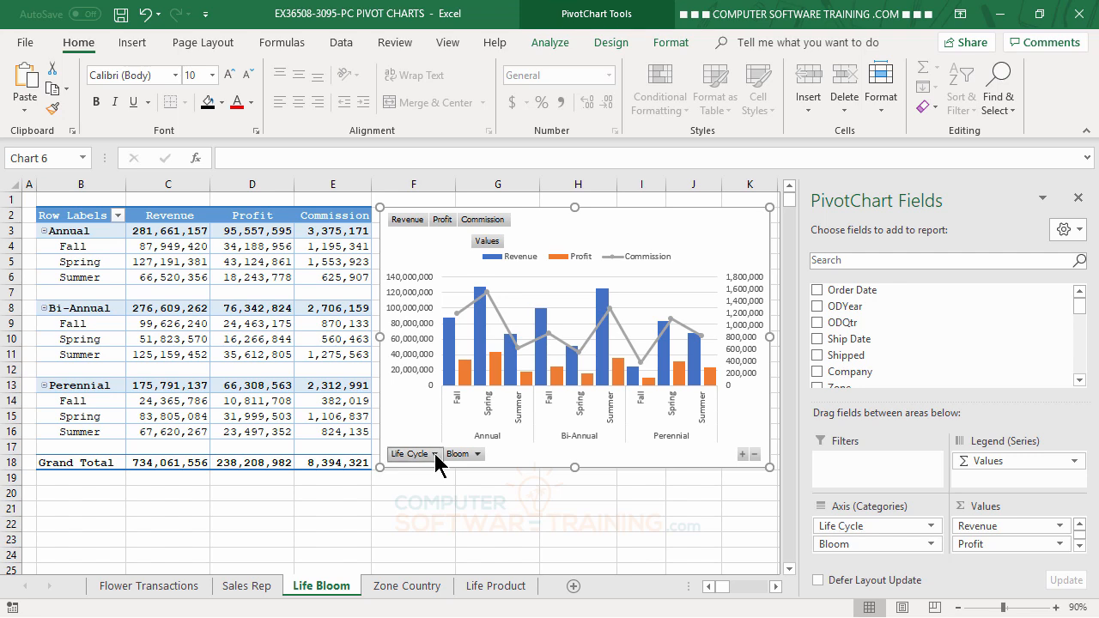
click(435, 456)
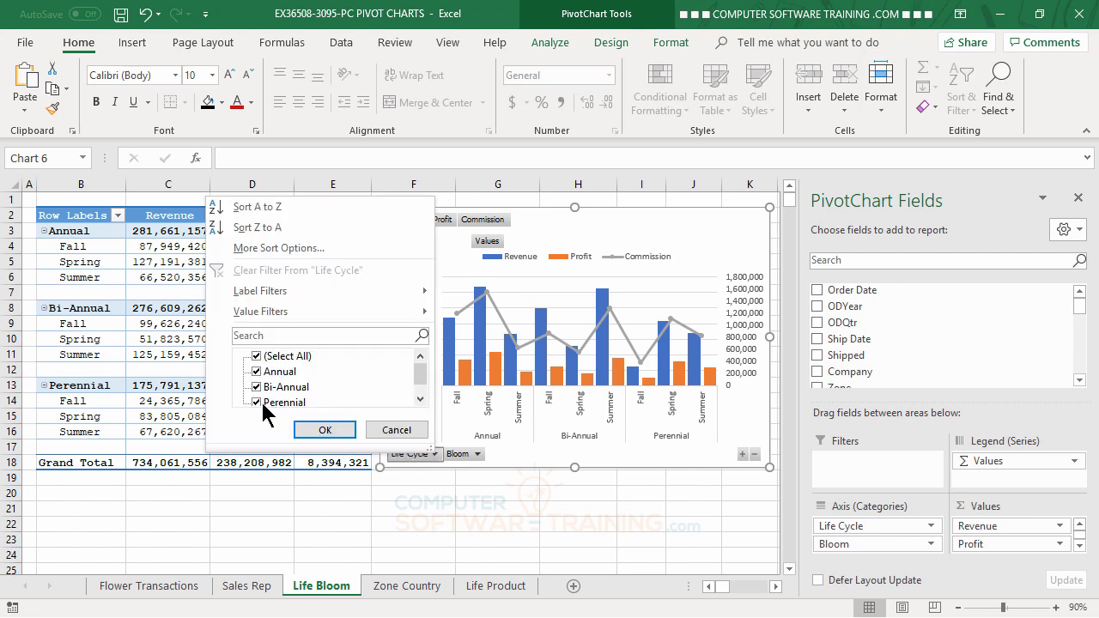
click(257, 359)
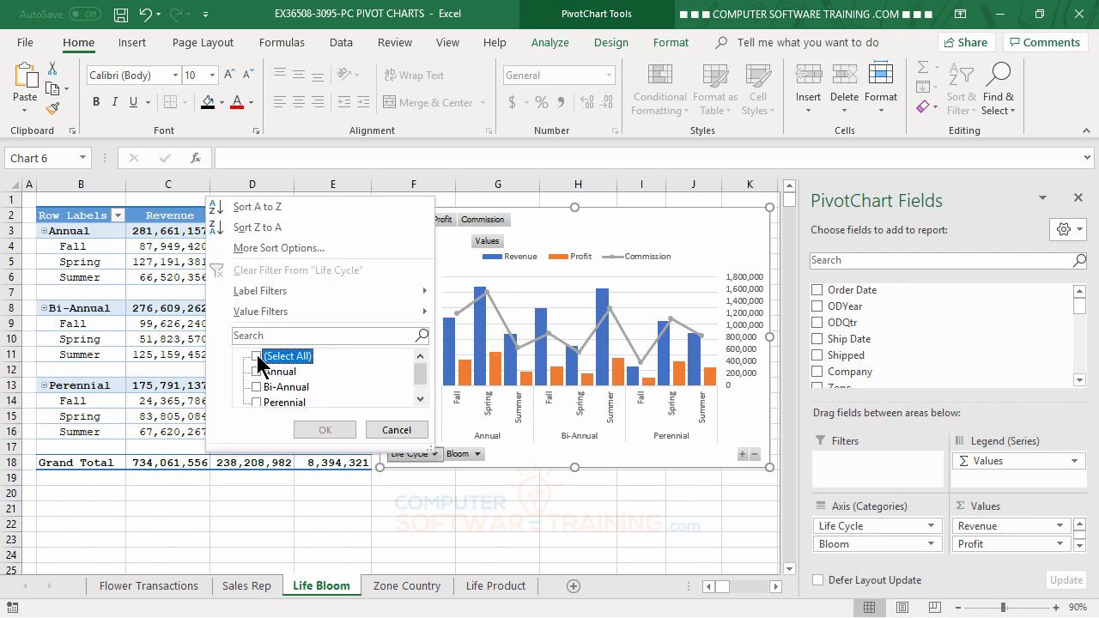
click(256, 404)
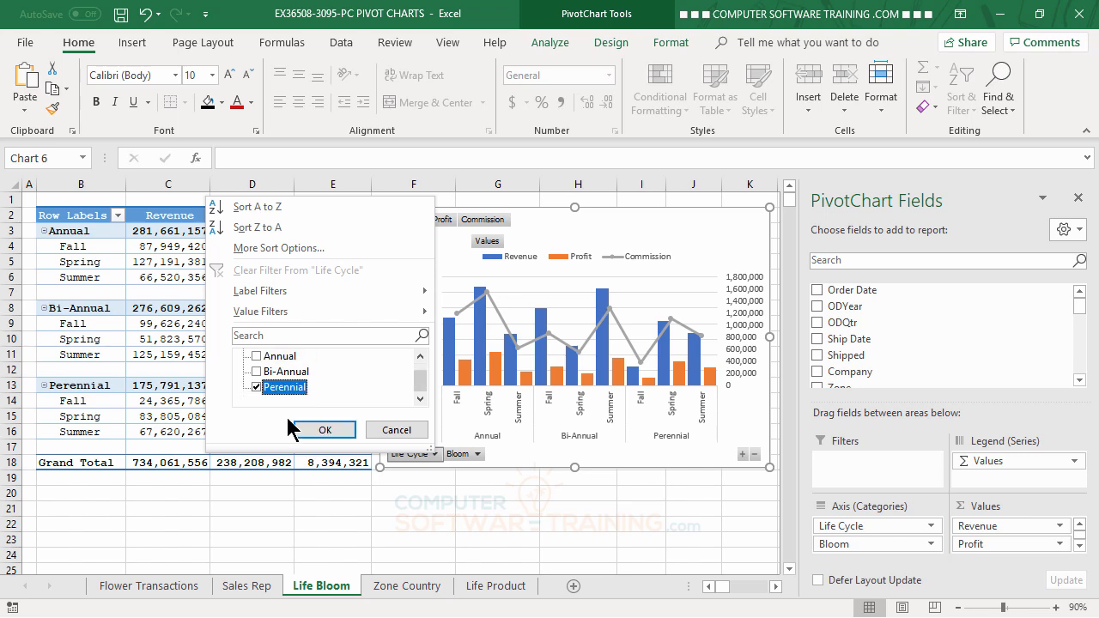
click(322, 431)
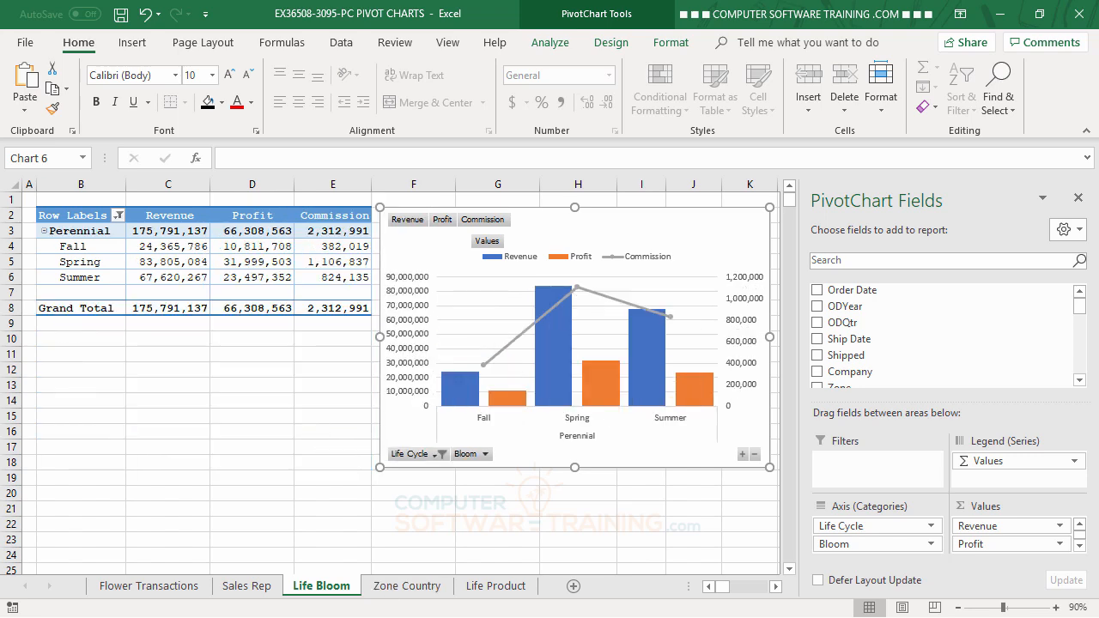
- Filter the PivotChart's Bloom field to show only Spring
click(485, 455)
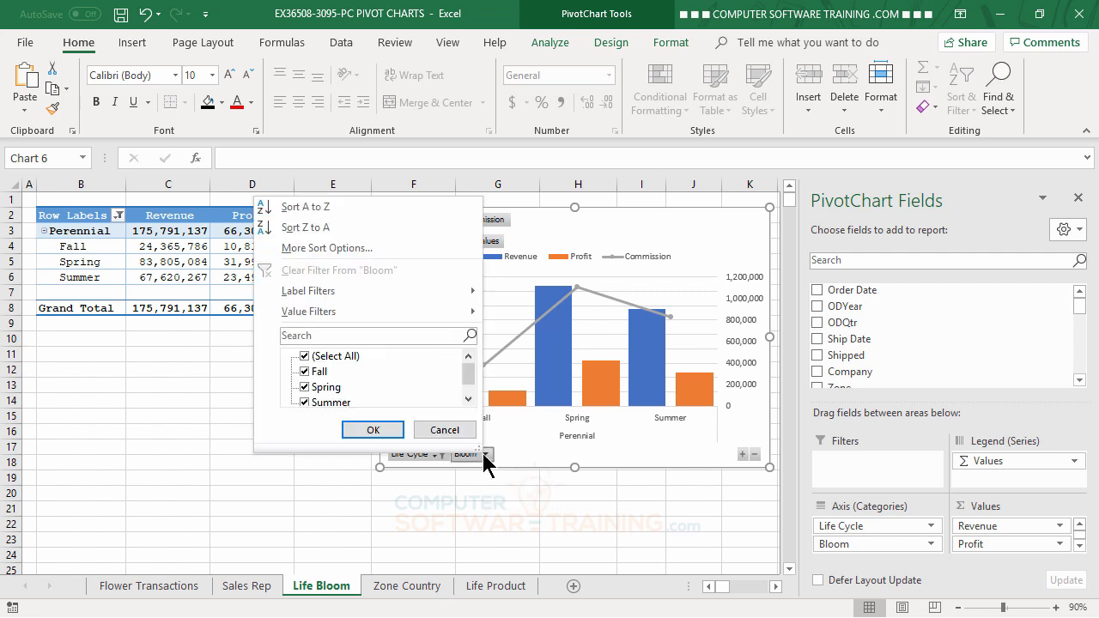
click(305, 356)
click(305, 387)
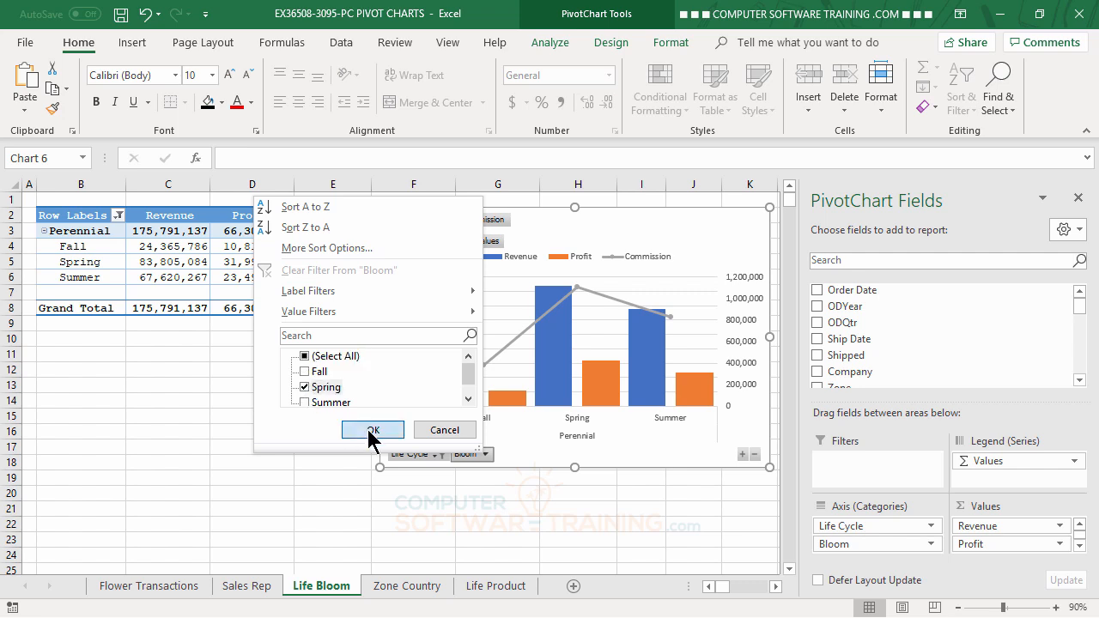
click(372, 430)
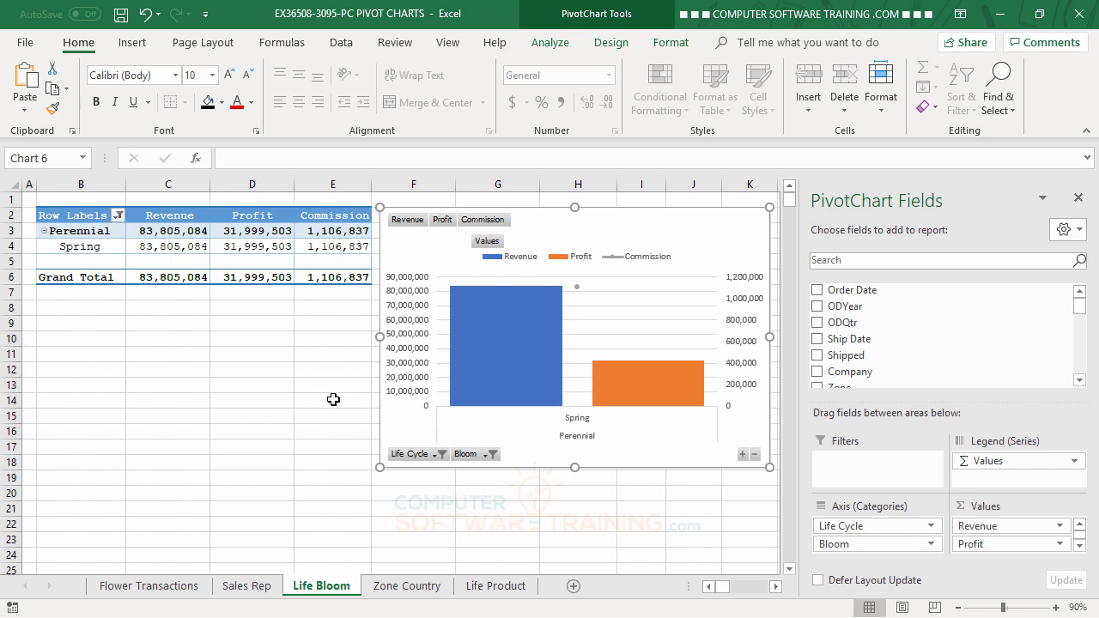
- Clear the Life Cycle and Bloom filters from the PivotChart
click(438, 455)
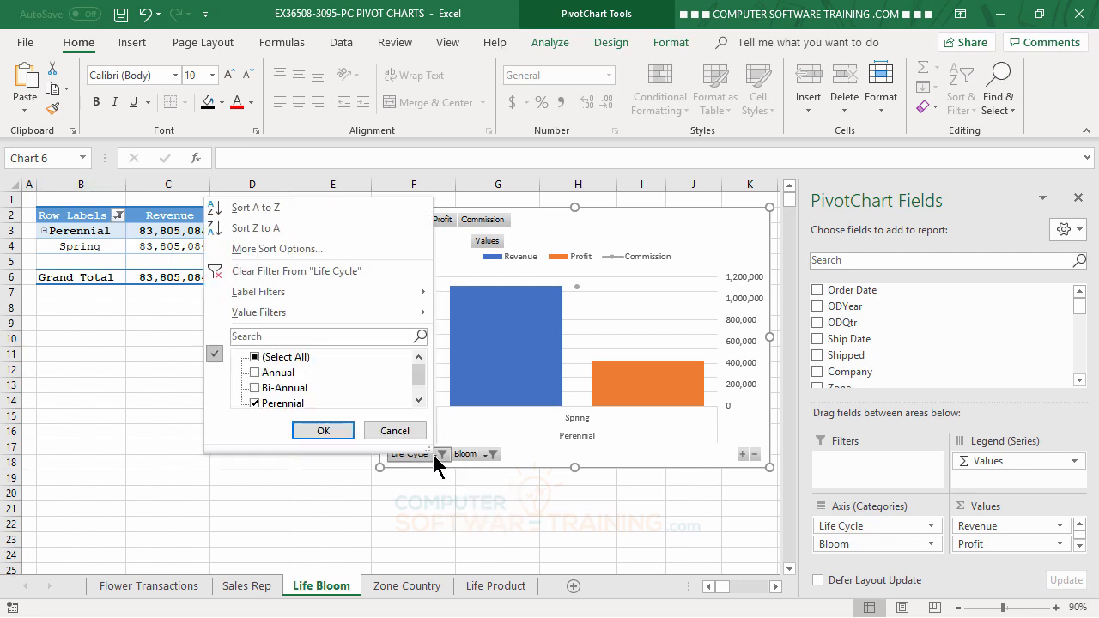
click(260, 271)
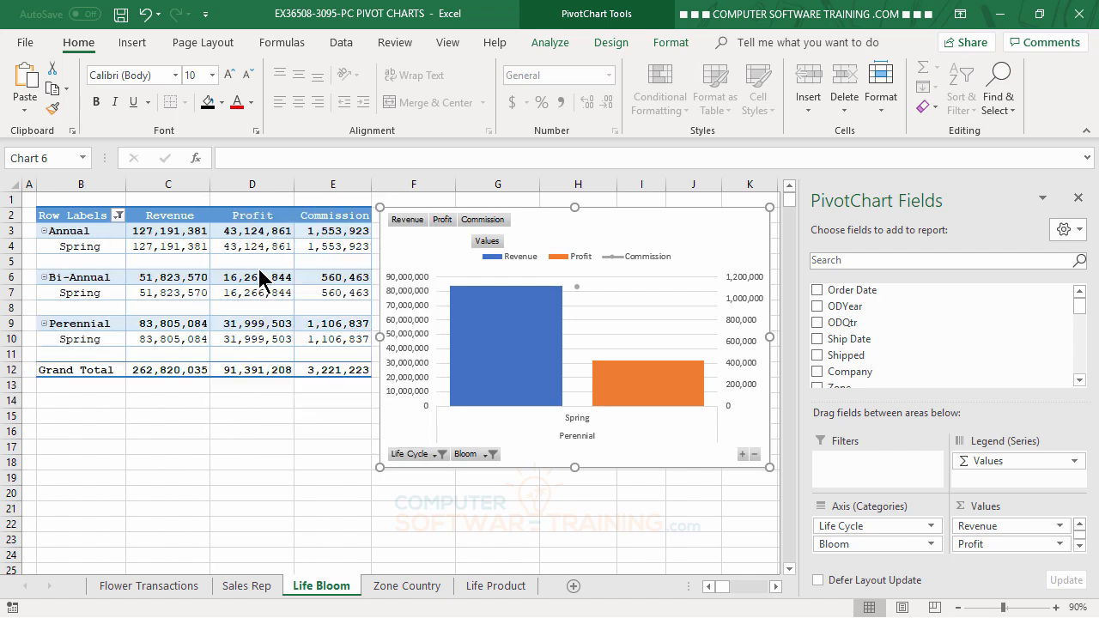
click(482, 456)
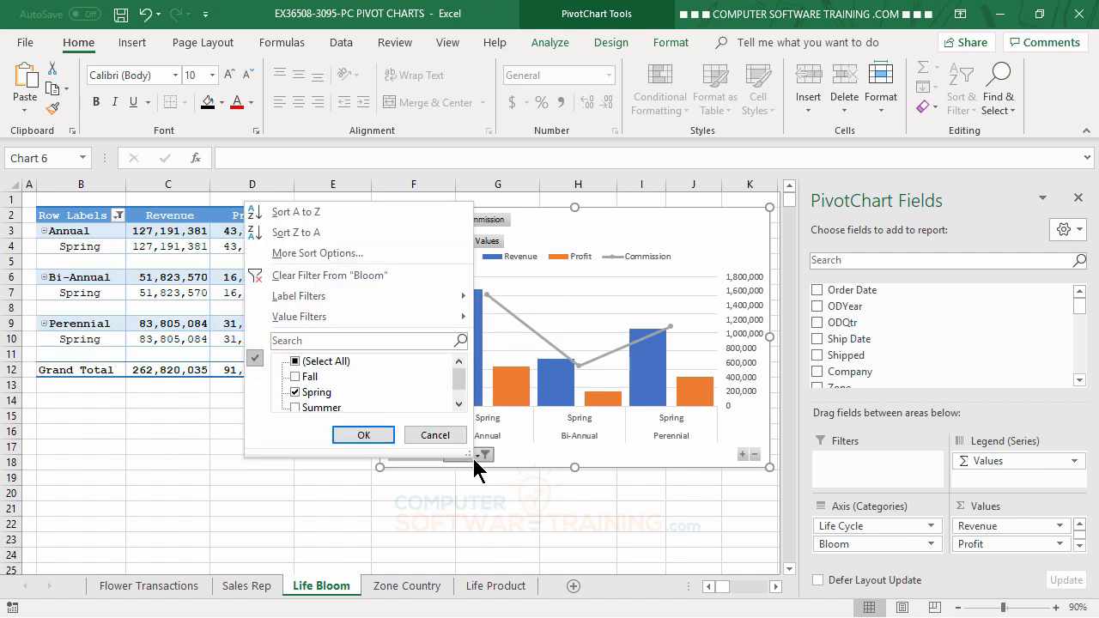
click(314, 277)
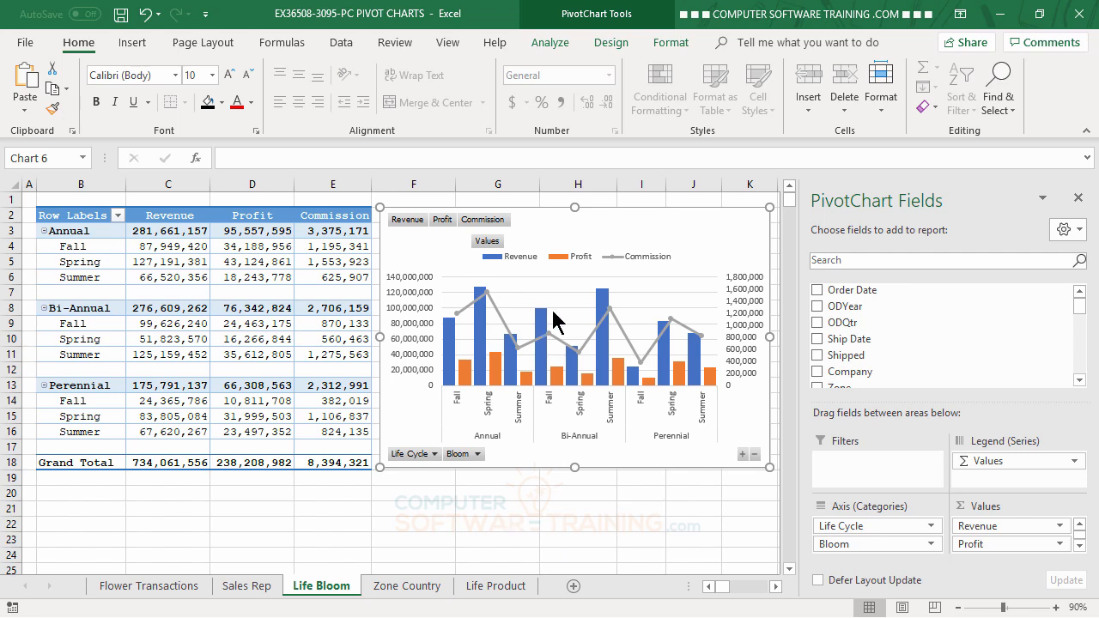
- Insert an Order Date slicer for the Life Bloom pivot table
click(239, 282)
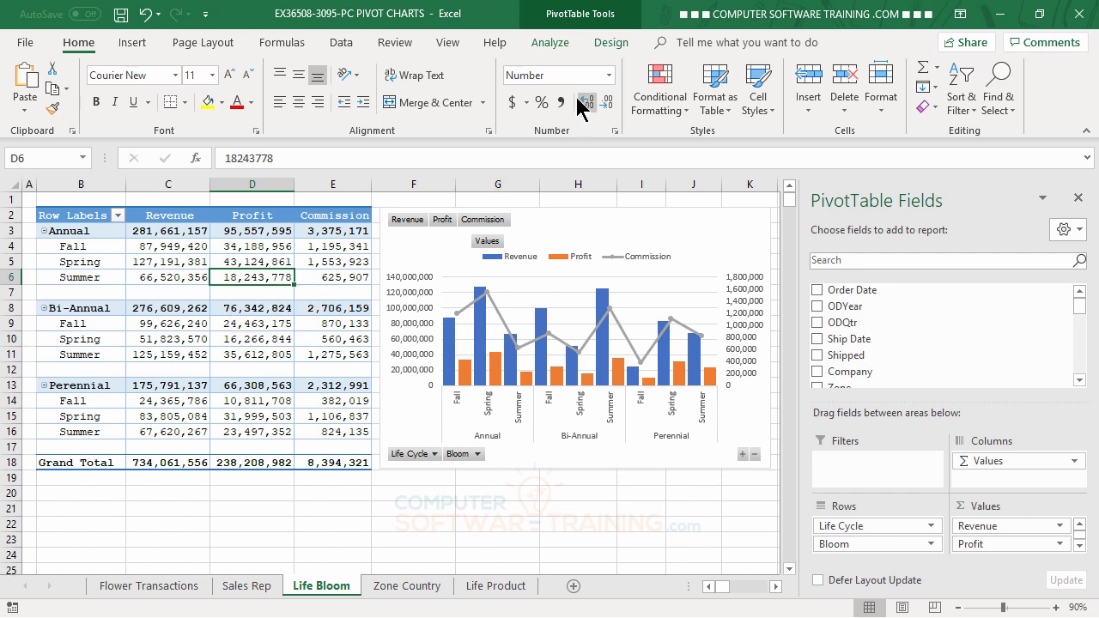
click(553, 45)
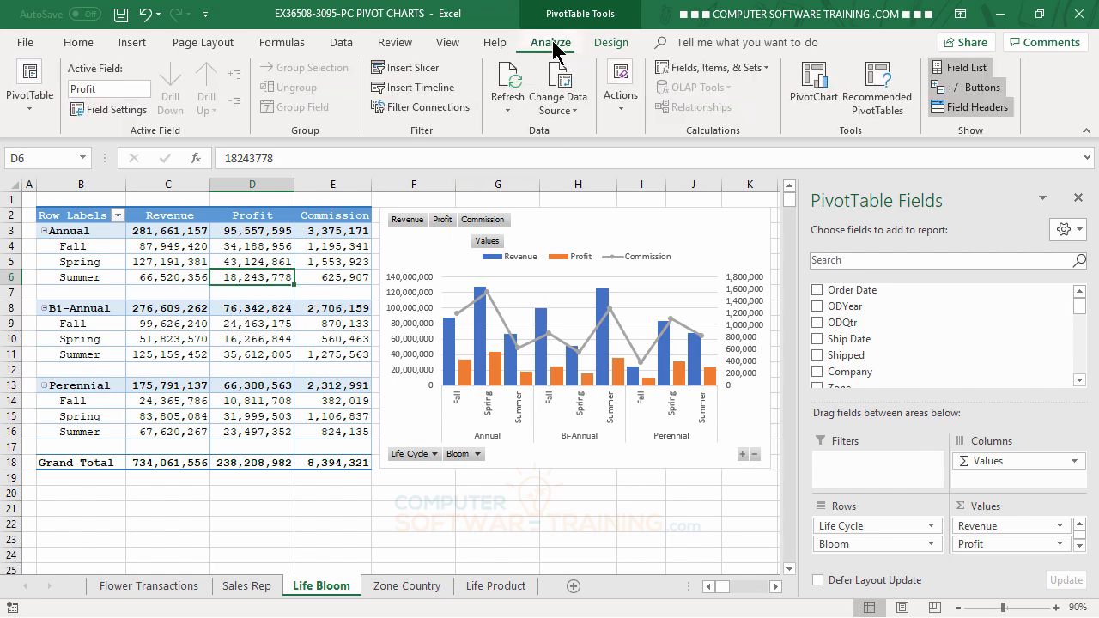
click(412, 69)
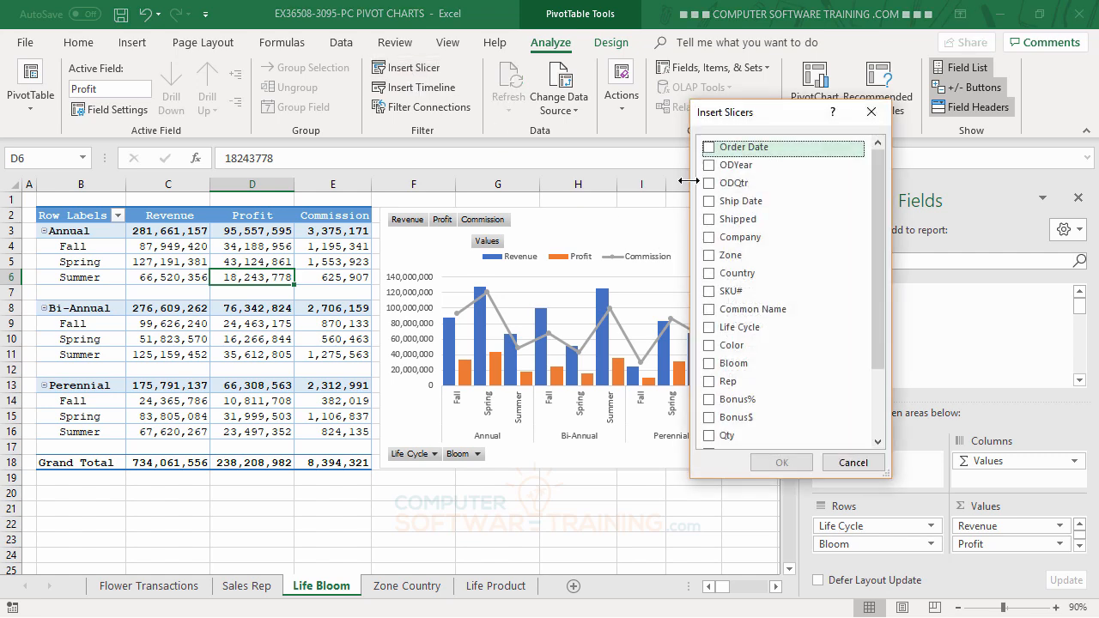
click(711, 150)
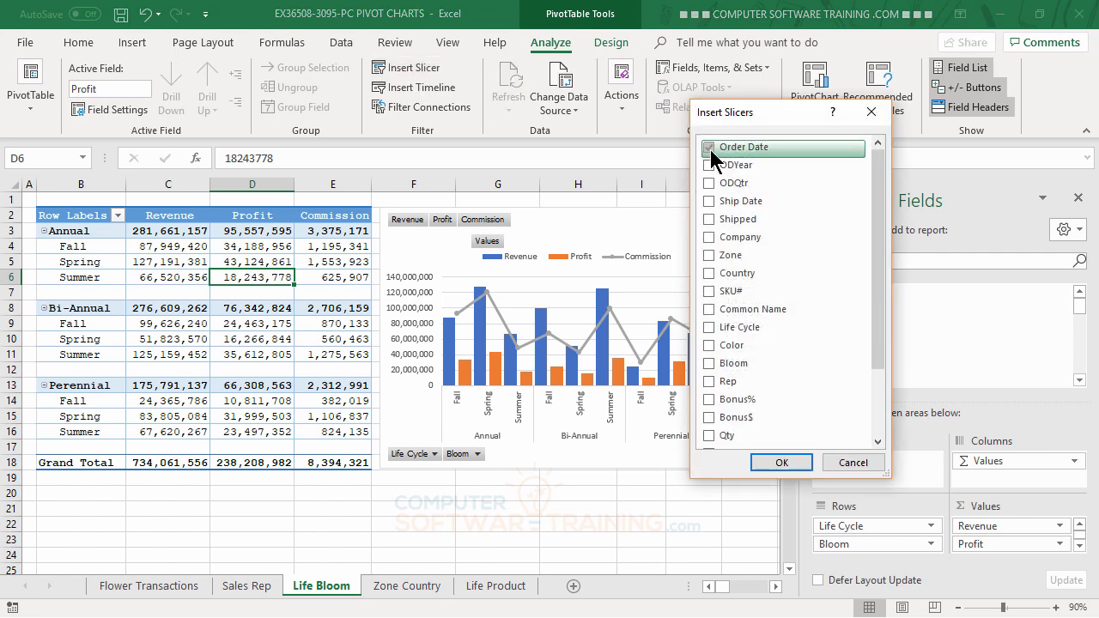
click(782, 463)
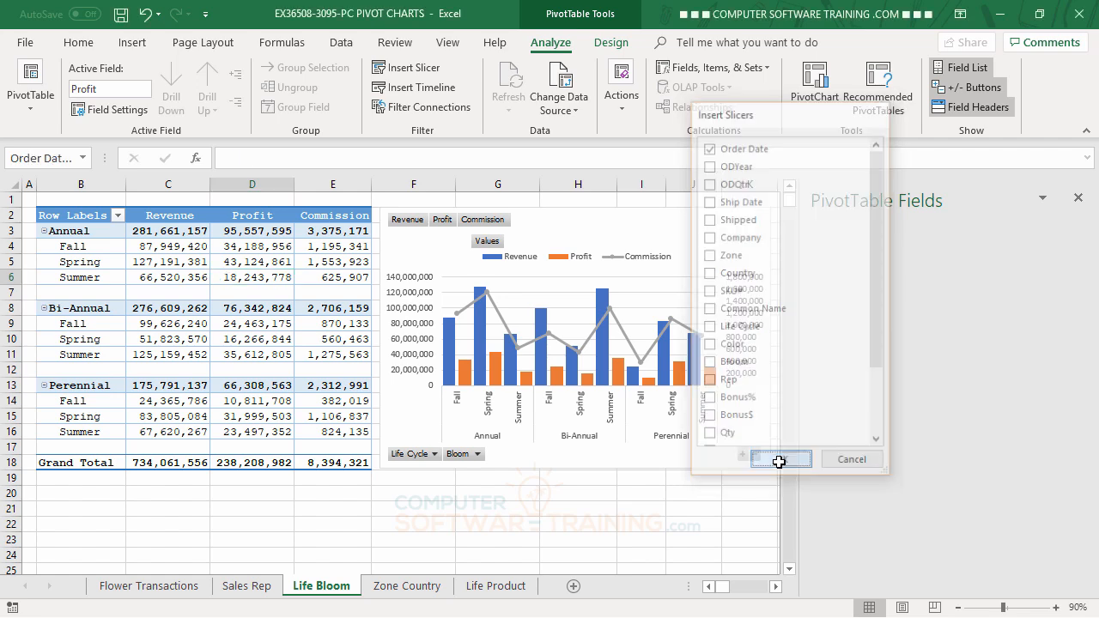
- Resize the Order Date slicer to about 5.57" wide and 1.63" high, and arrange its buttons in 5 columns
drag(412, 302, 178, 320)
drag(284, 412, 548, 412)
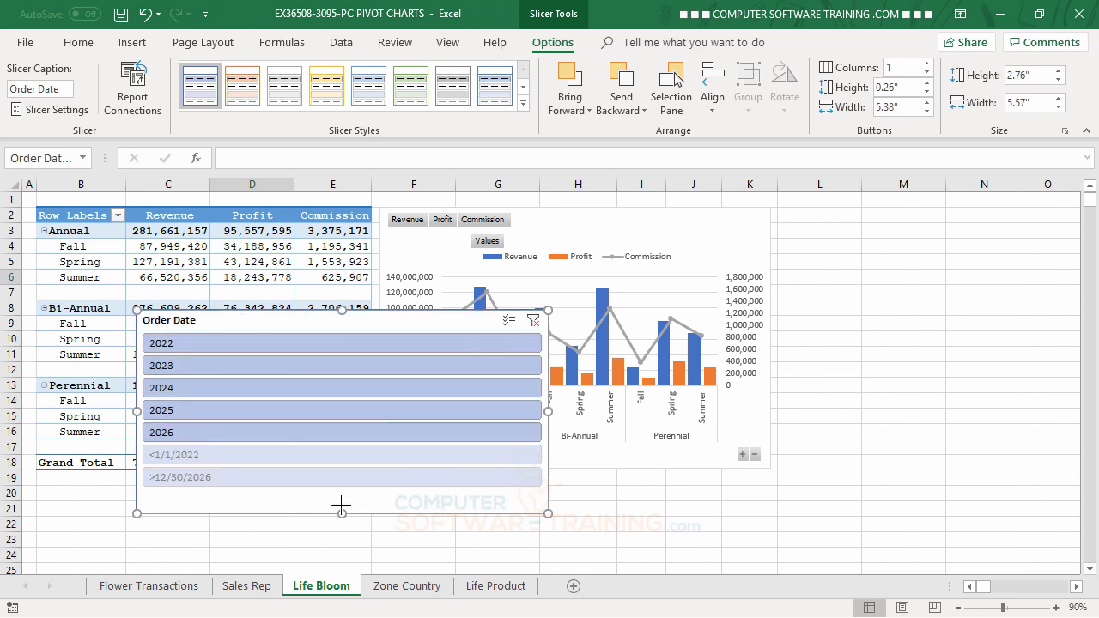
drag(342, 506, 343, 430)
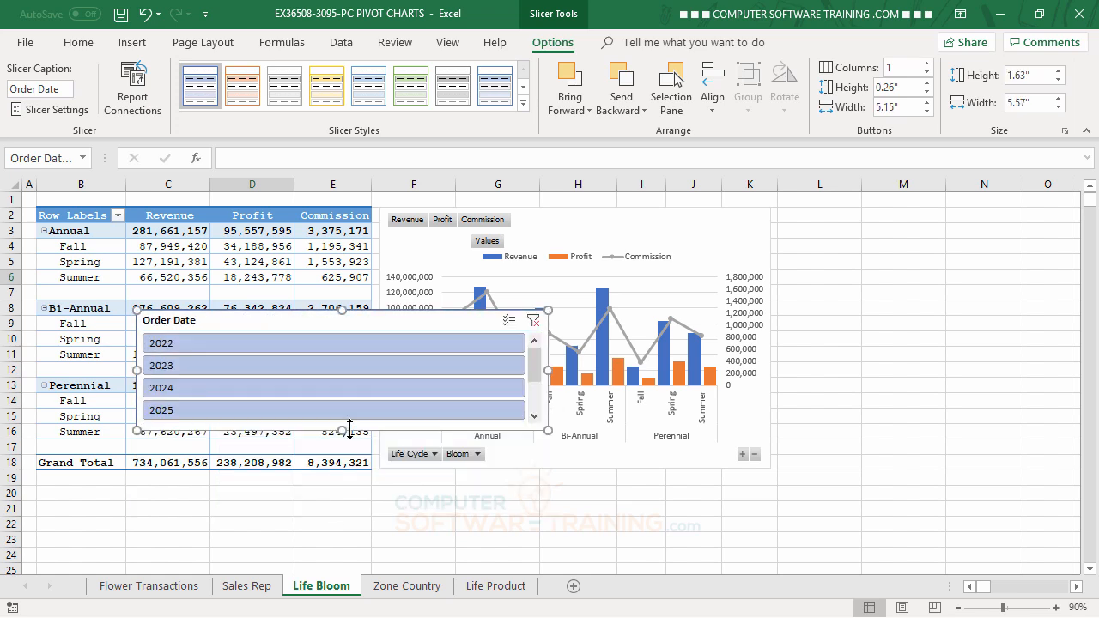
click(927, 64)
click(926, 64)
click(927, 63)
click(926, 63)
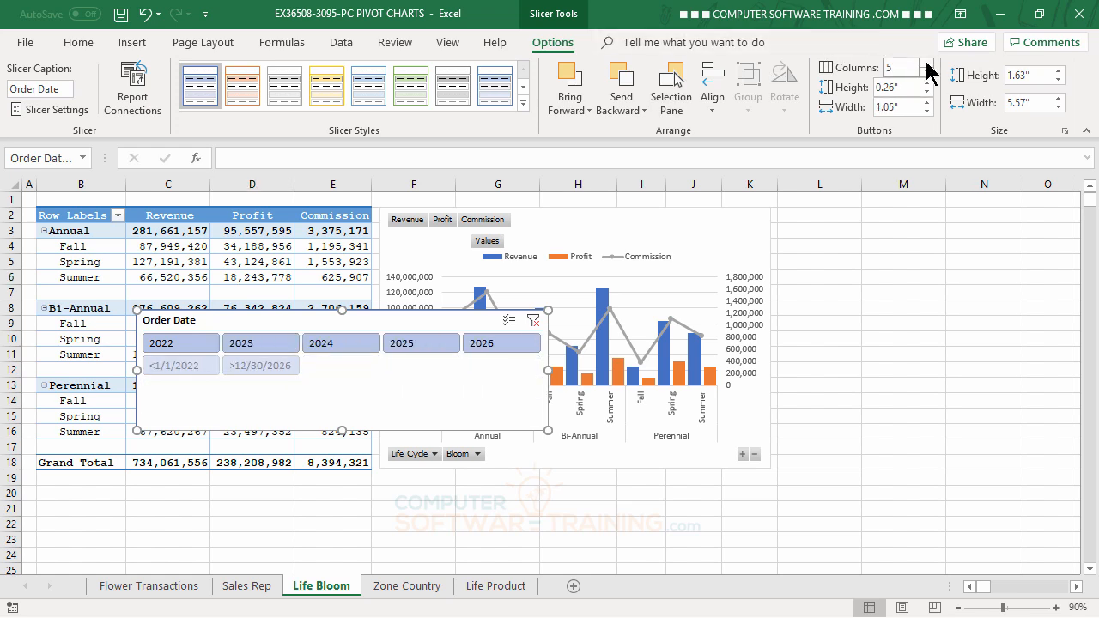
- Reduce the Order Date slicer's height and place it just below the pivot table's Grand Total row
drag(397, 326, 324, 421)
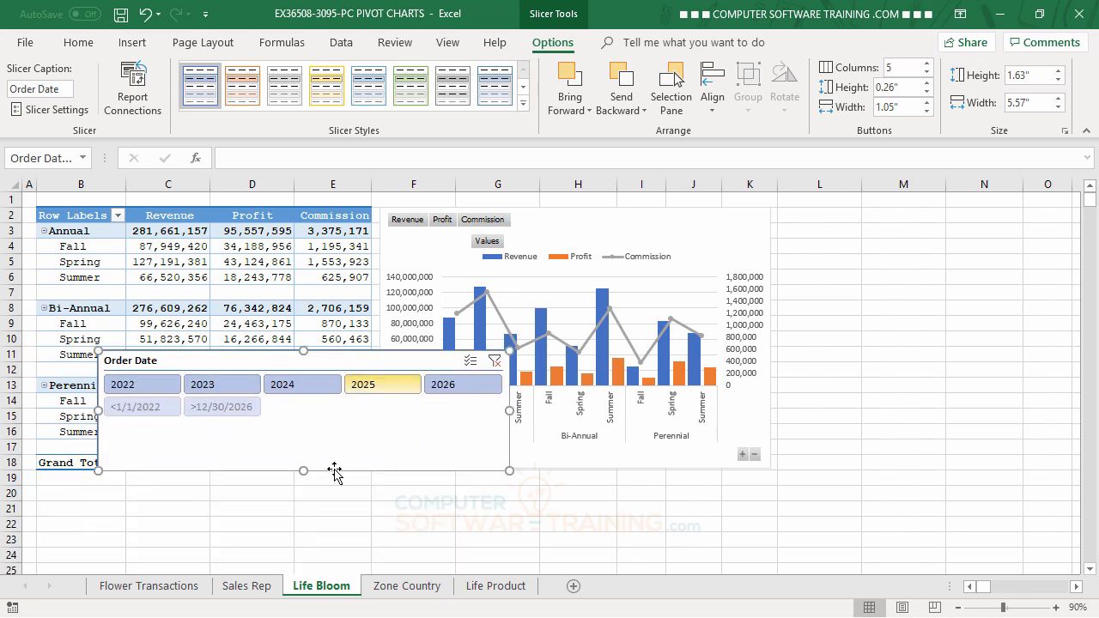
drag(303, 470, 303, 431)
drag(301, 493, 287, 496)
click(574, 526)
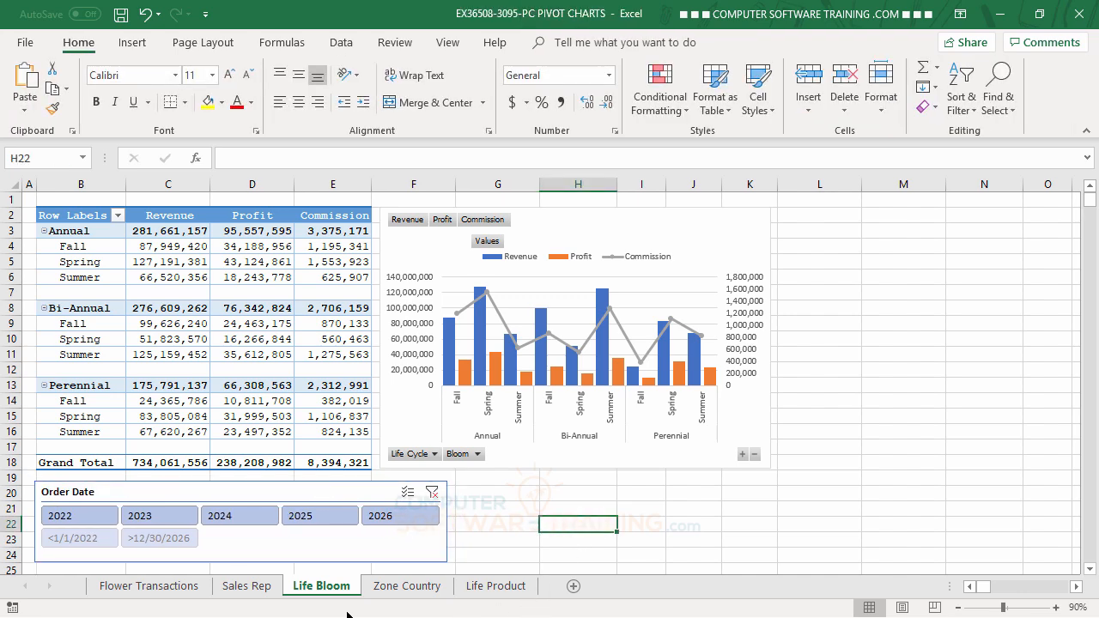
- Filter the data to 2022 and to 2023 with the Order Date slicer, and delete the slicer
click(73, 515)
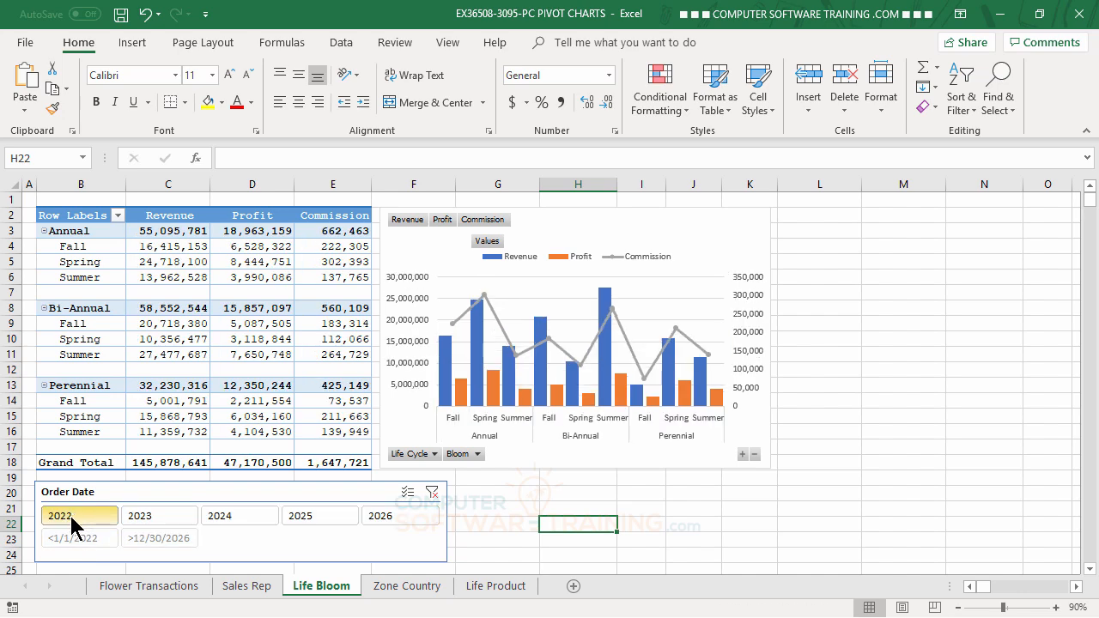
click(157, 515)
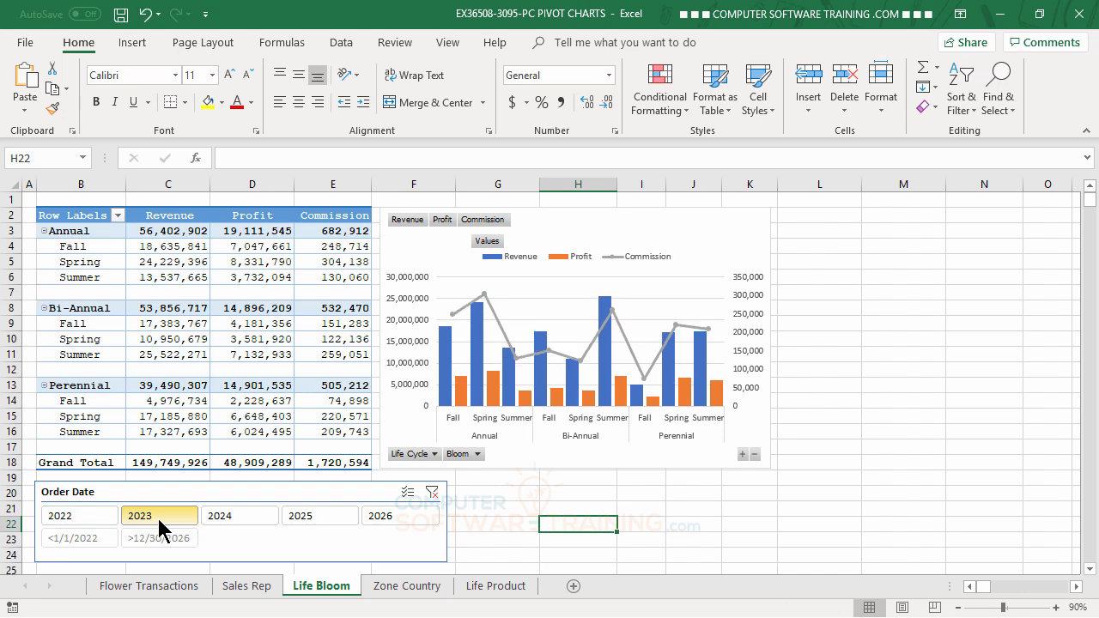
click(343, 496)
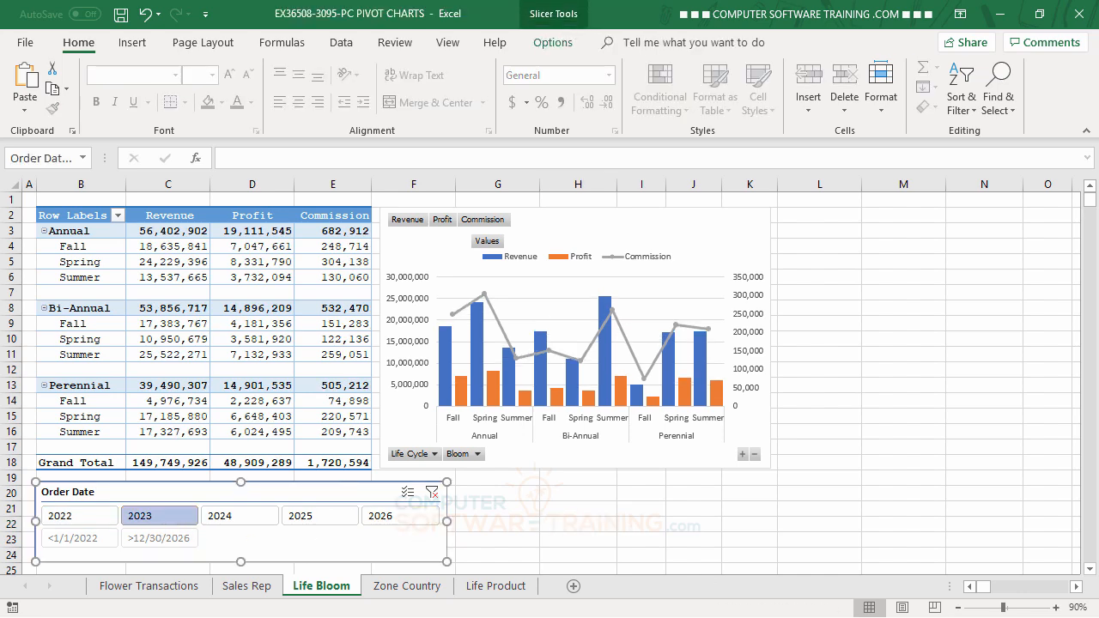
key(Delete)
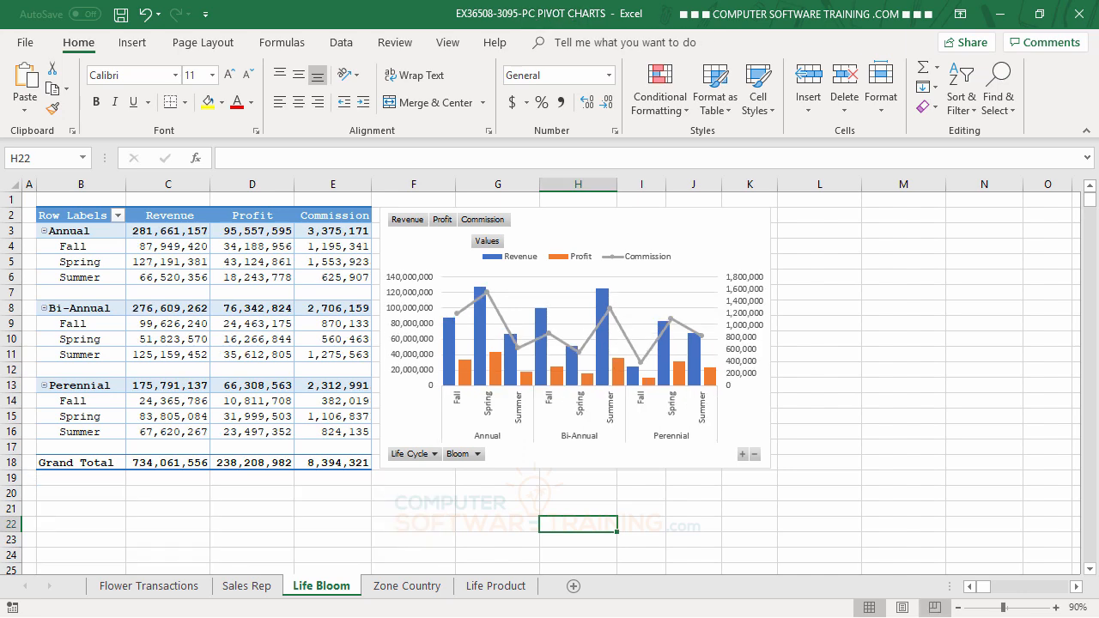
- Insert an Order Date timeline for the Life Bloom pivot table
click(190, 326)
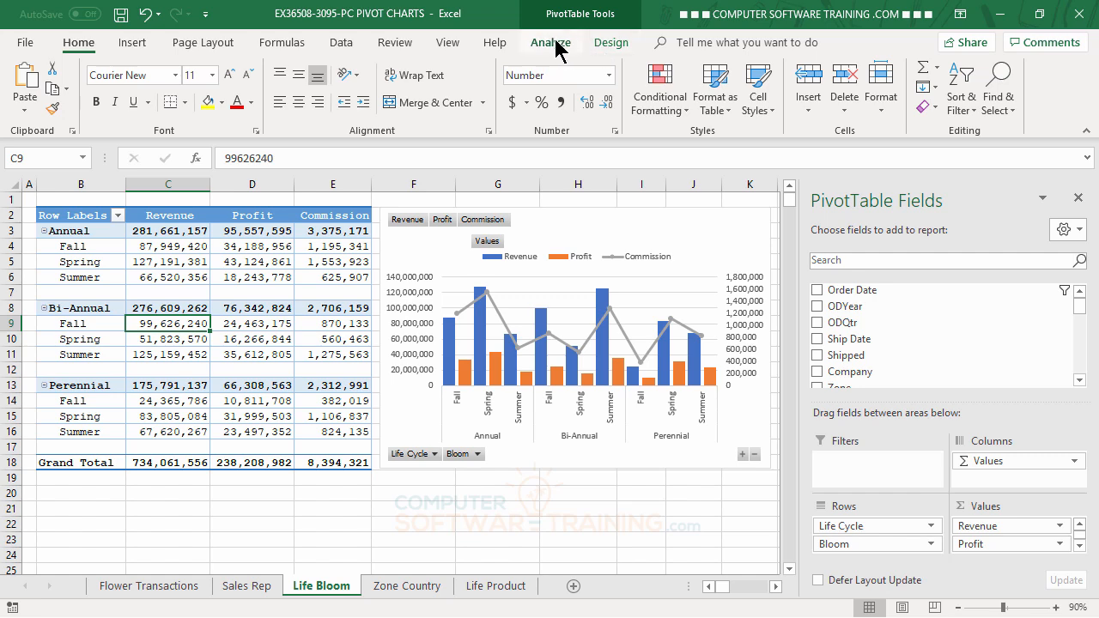
click(551, 43)
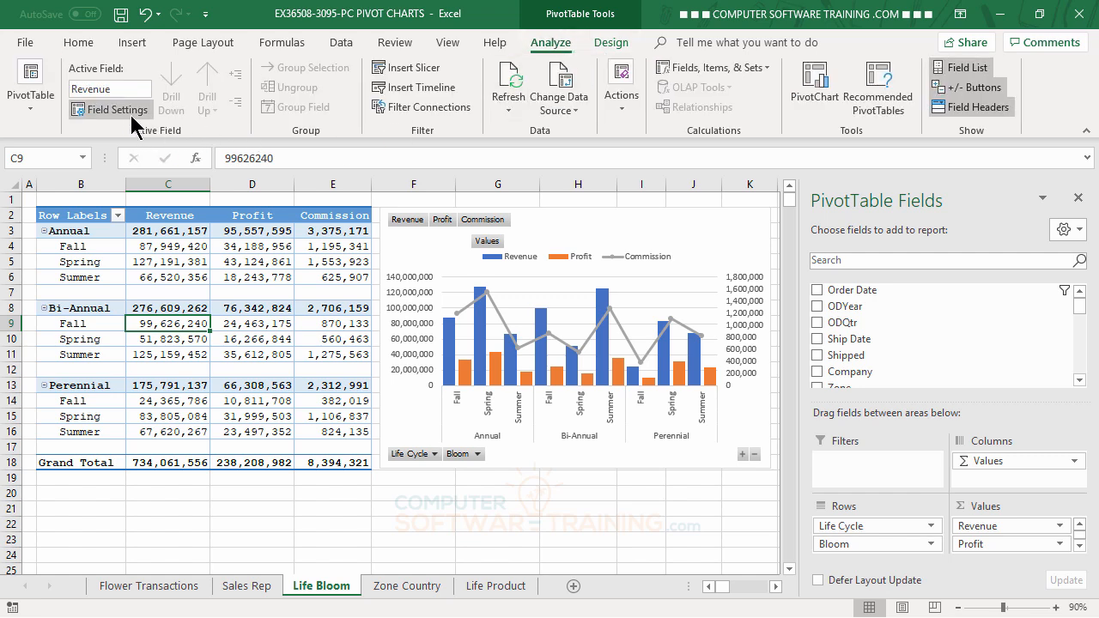
click(419, 89)
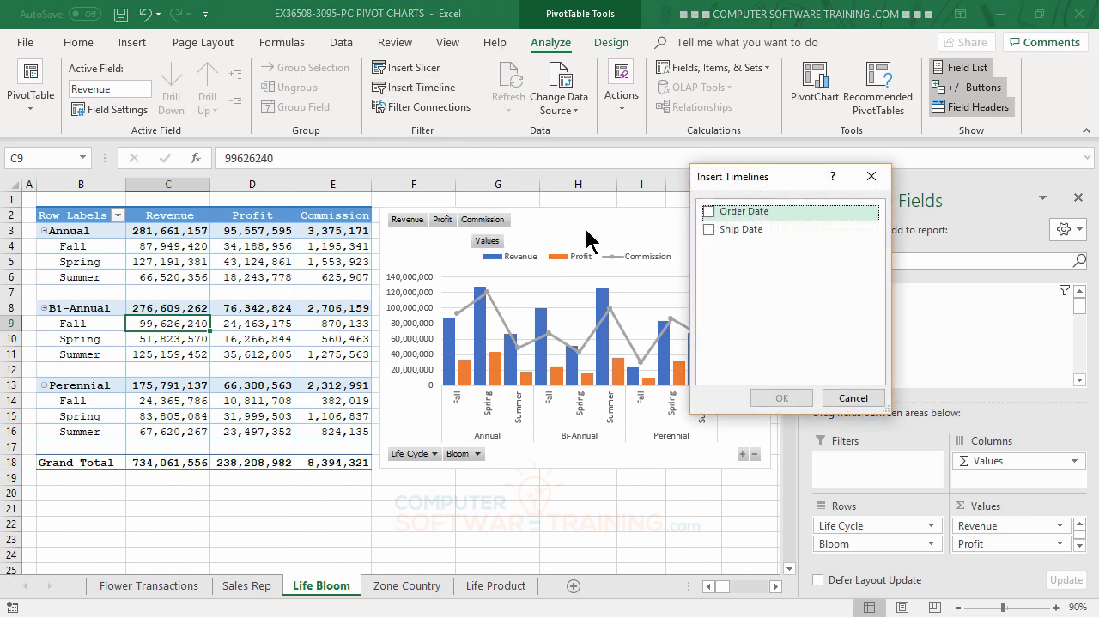
click(706, 211)
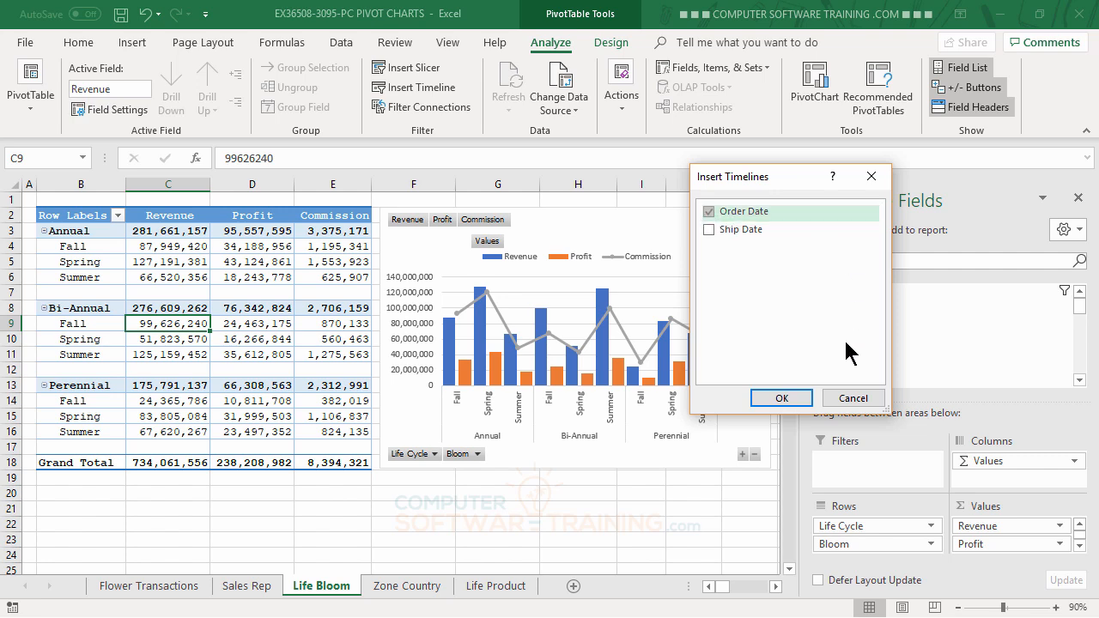
click(782, 398)
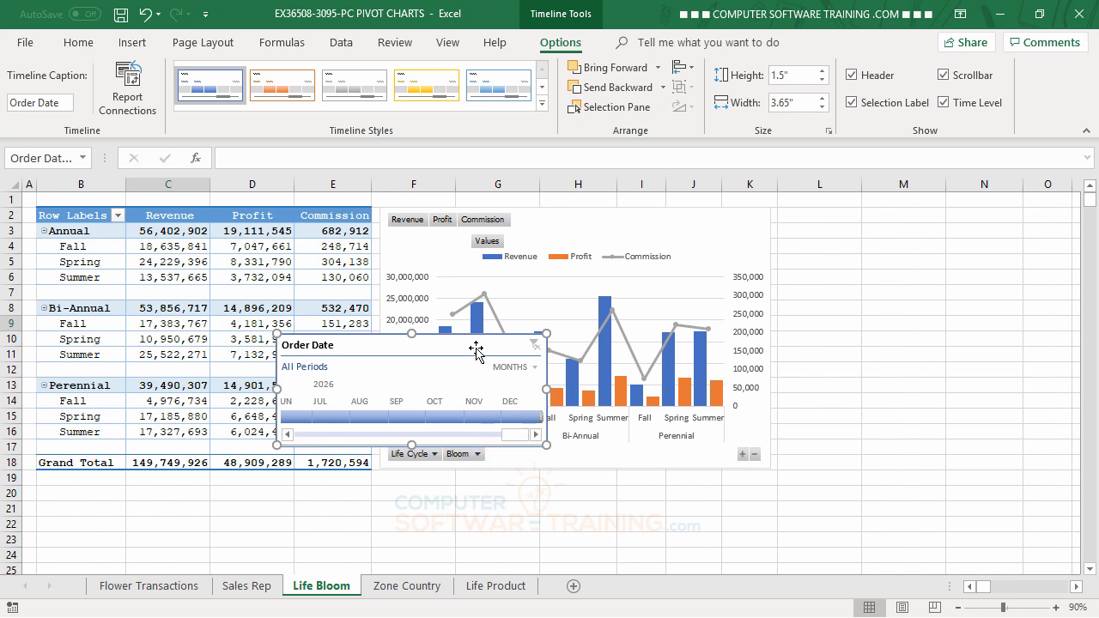
- Place the Order Date timeline below the pivot table and widen it to about 9.92" to span the table and chart
drag(476, 348, 233, 484)
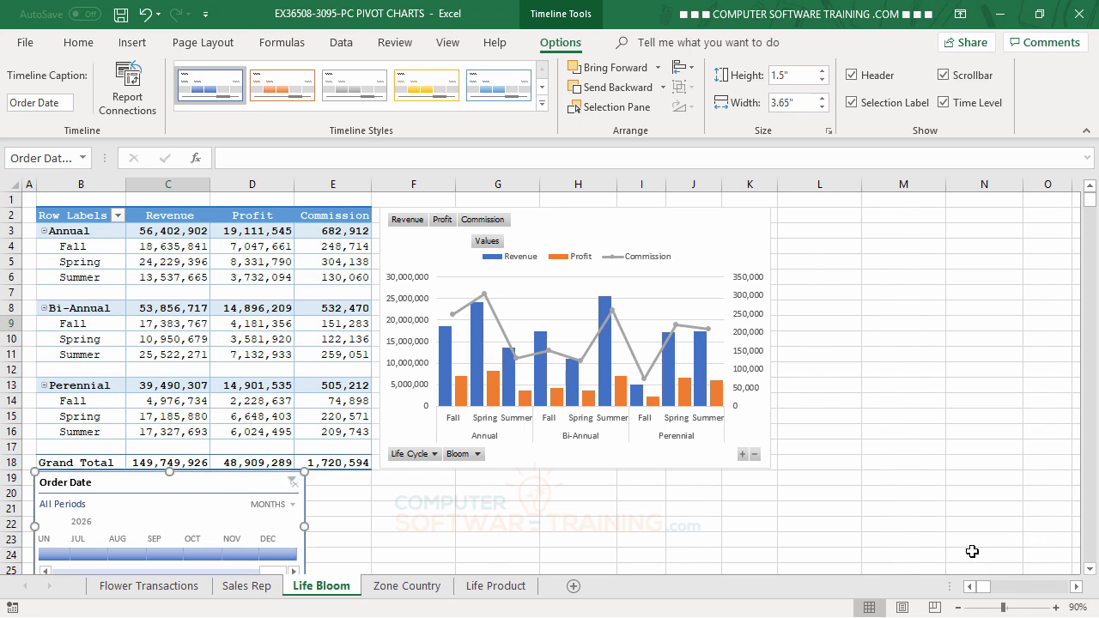
click(959, 607)
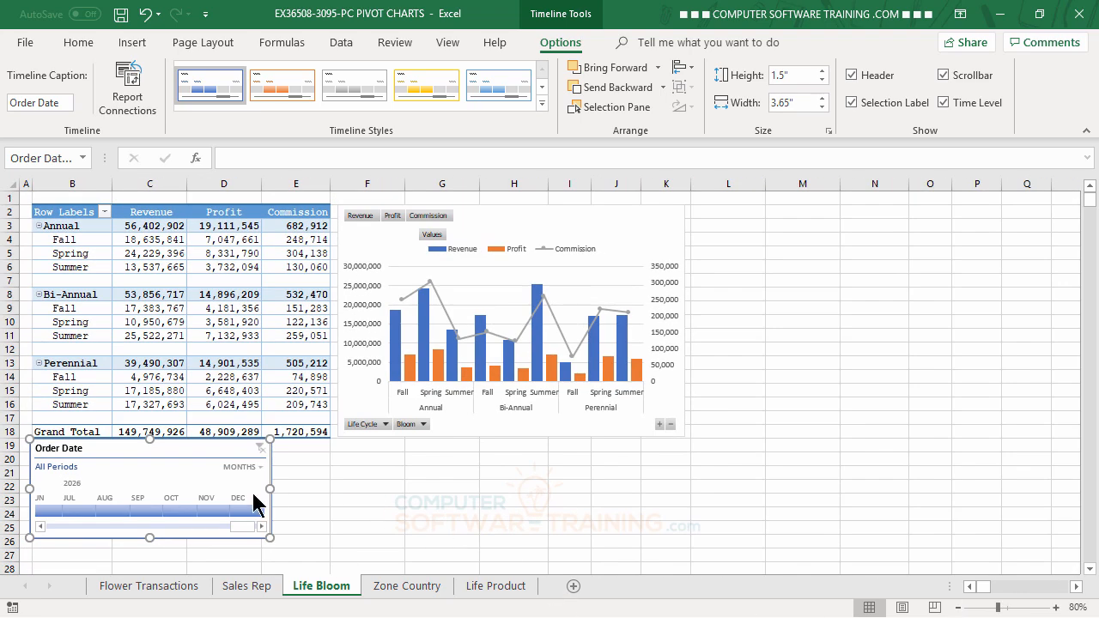
mouse_move(209, 449)
mouse_down()
mouse_move(209, 464)
mouse_move(215, 450)
mouse_up()
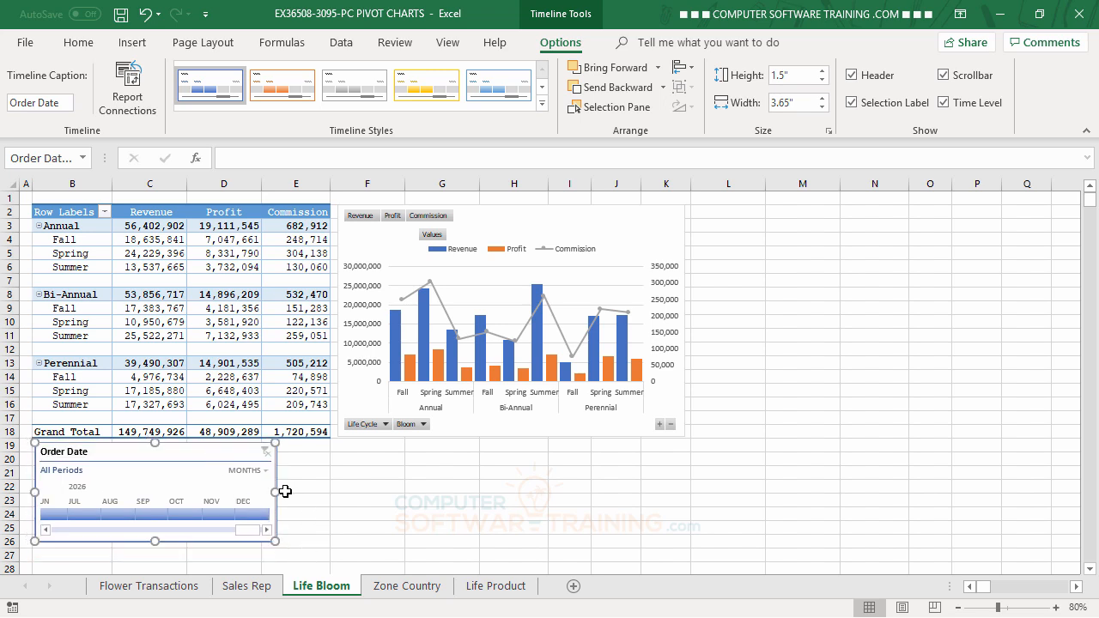
drag(276, 493, 688, 491)
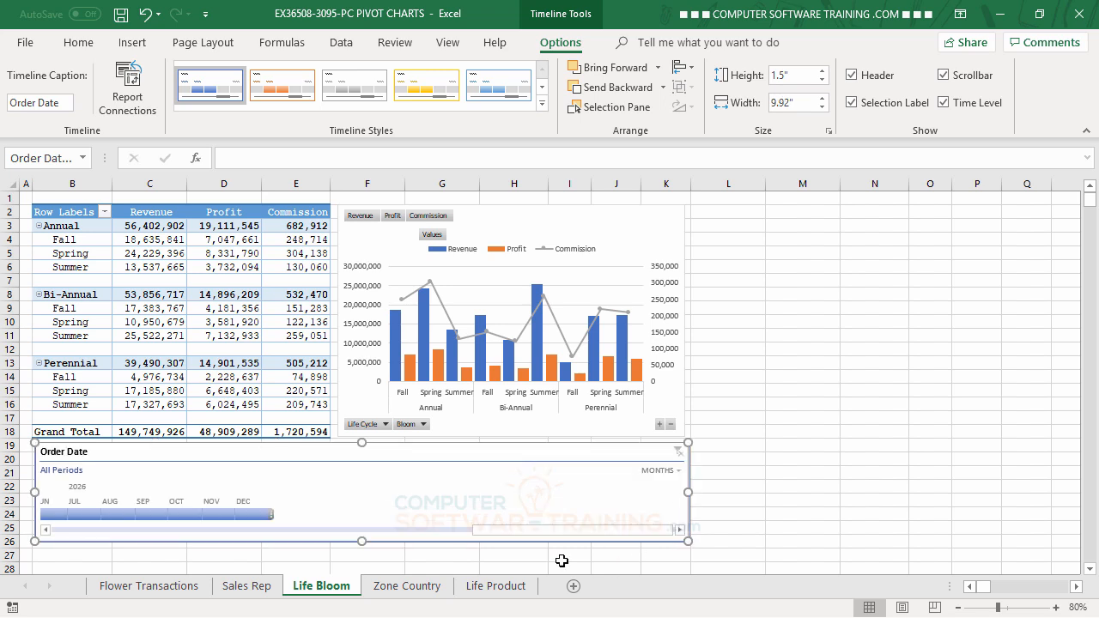
- Set the Order Date timeline to quarters and filter it to Q1–Q2 2022, finishing with Q1–Q2 2023
click(678, 470)
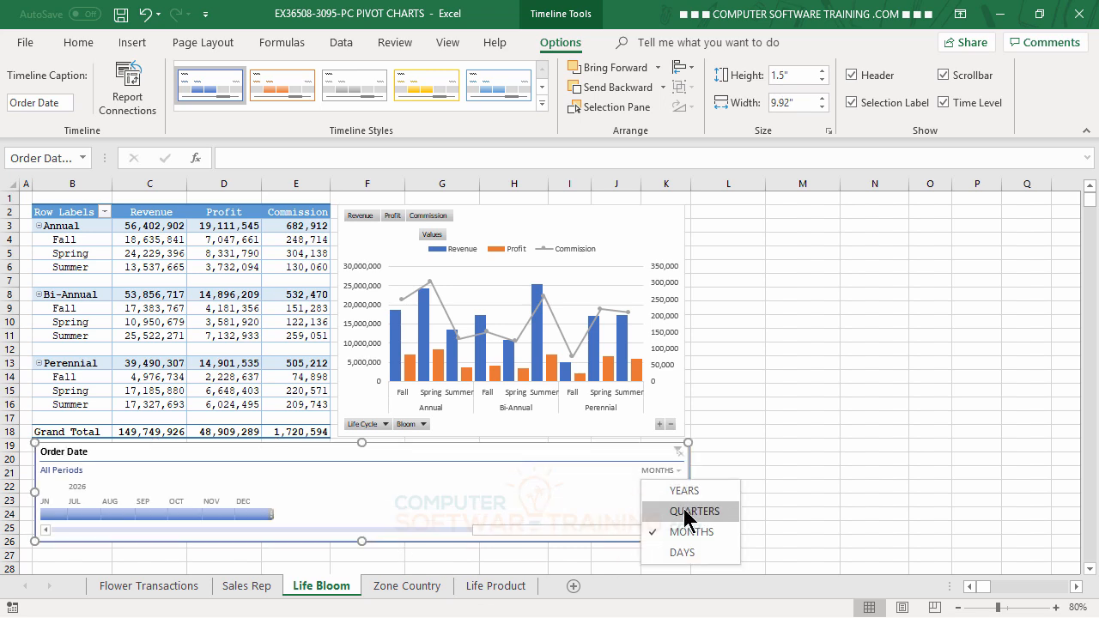
click(687, 513)
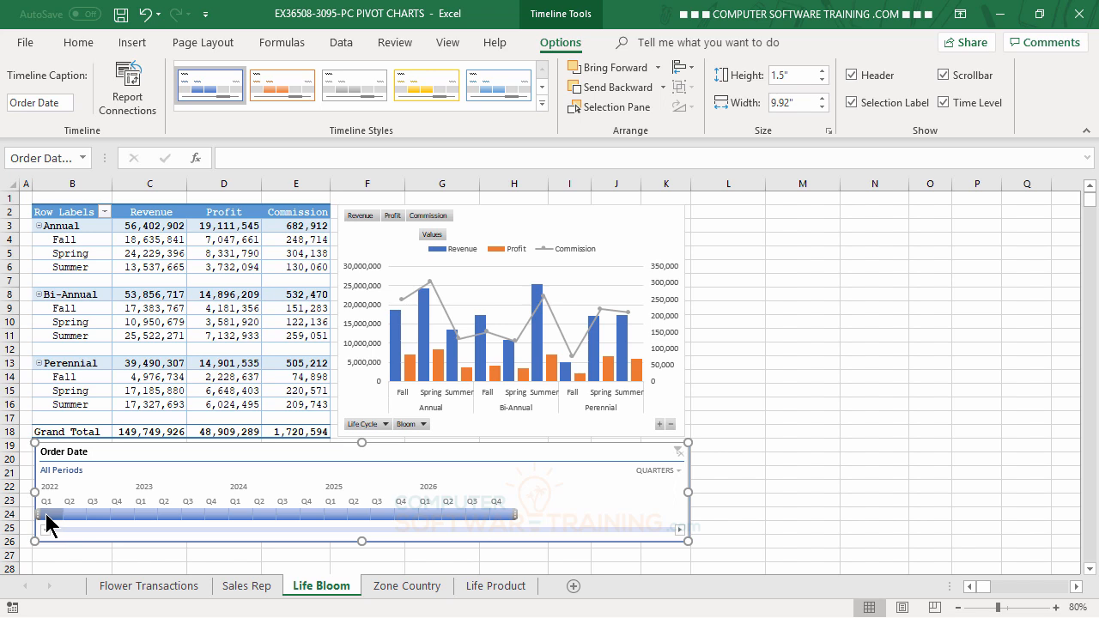
drag(45, 515, 73, 516)
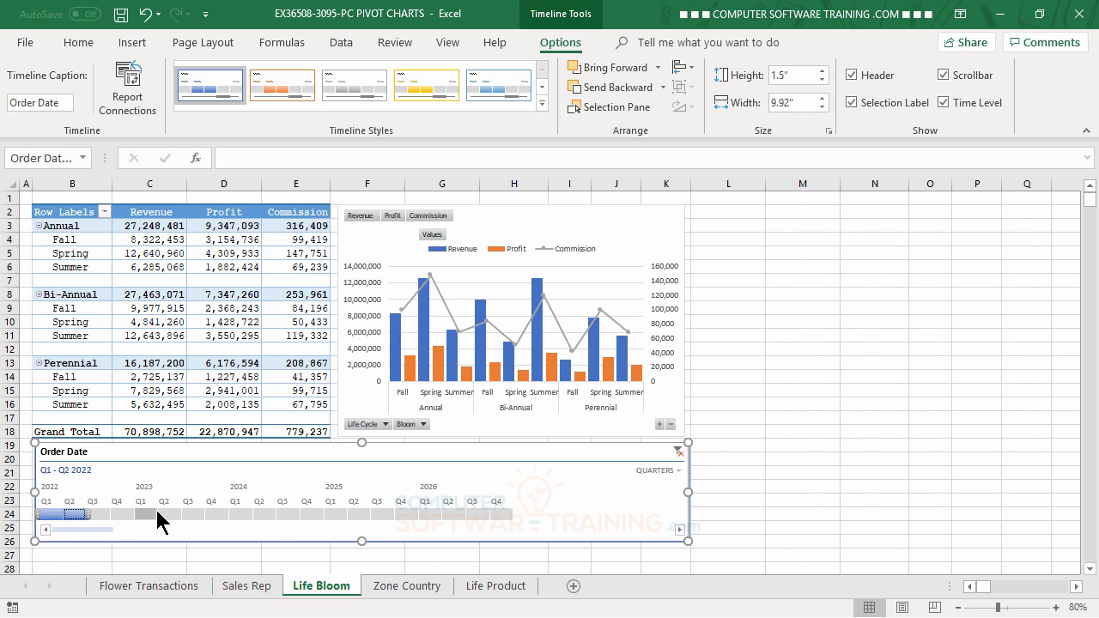
drag(144, 515, 171, 519)
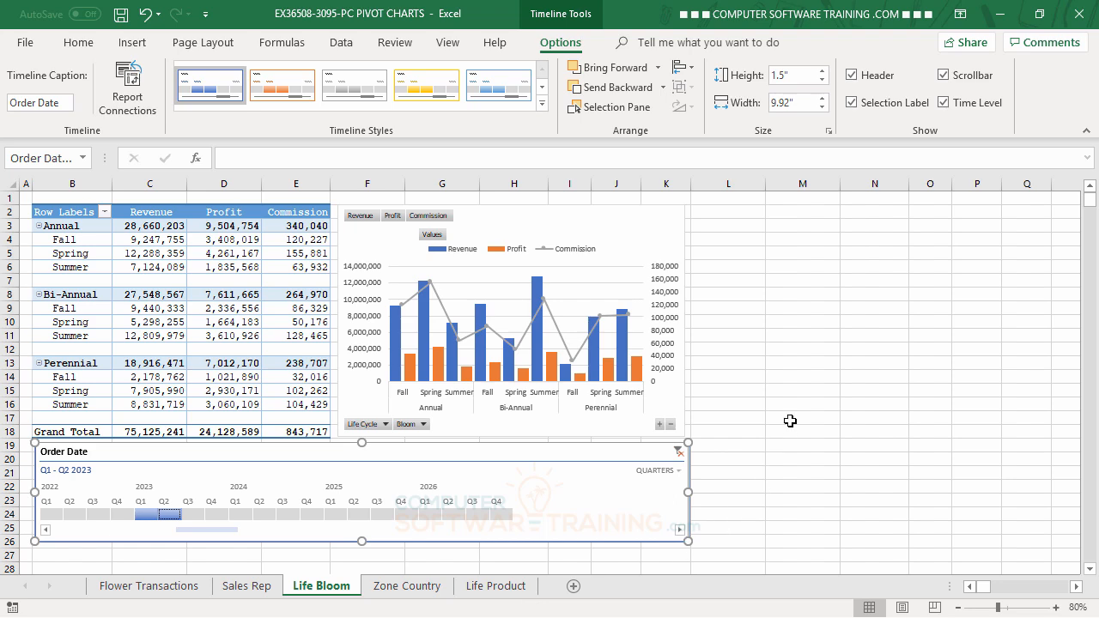
click(811, 364)
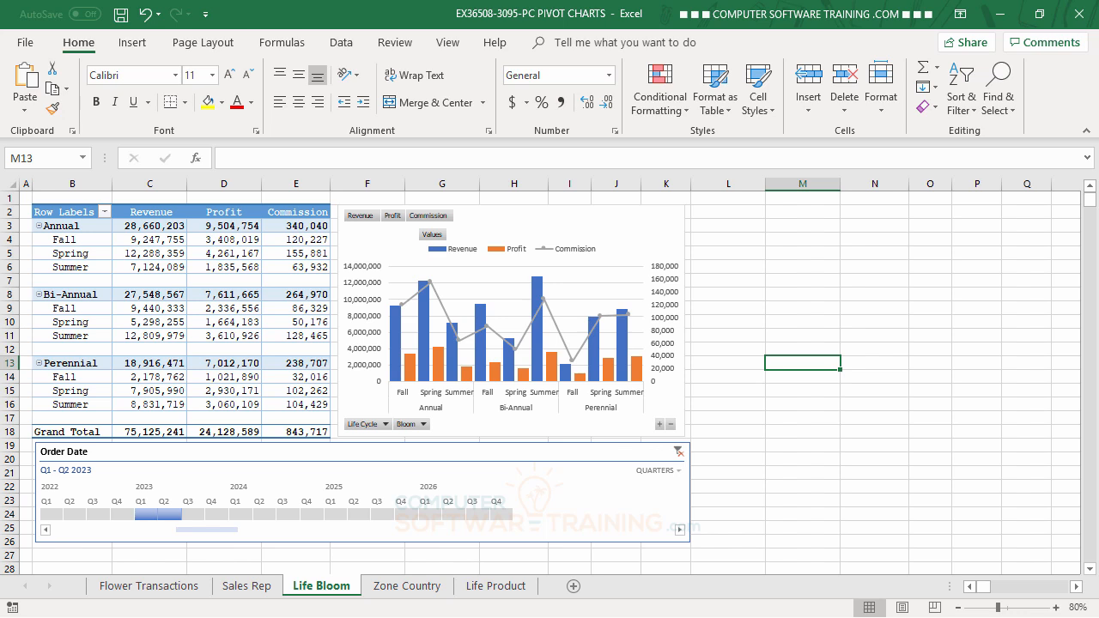
- Insert a Clustered Column PivotChart from the pivot table on the Zone Country sheet
click(413, 592)
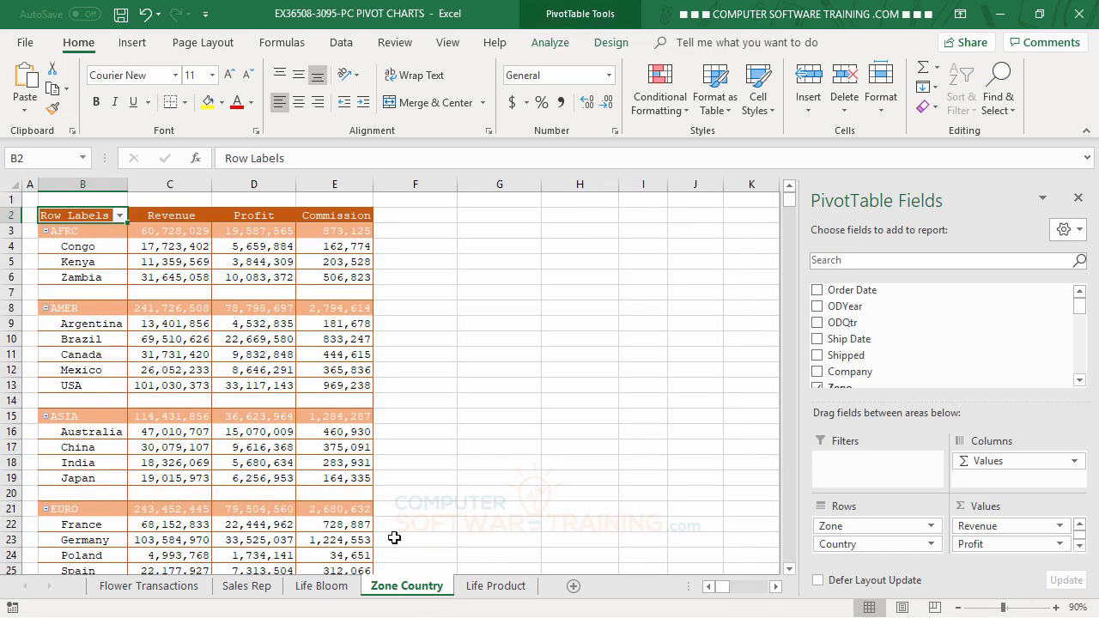
scroll(400, 400, down, 6)
scroll(400, 400, up, 5)
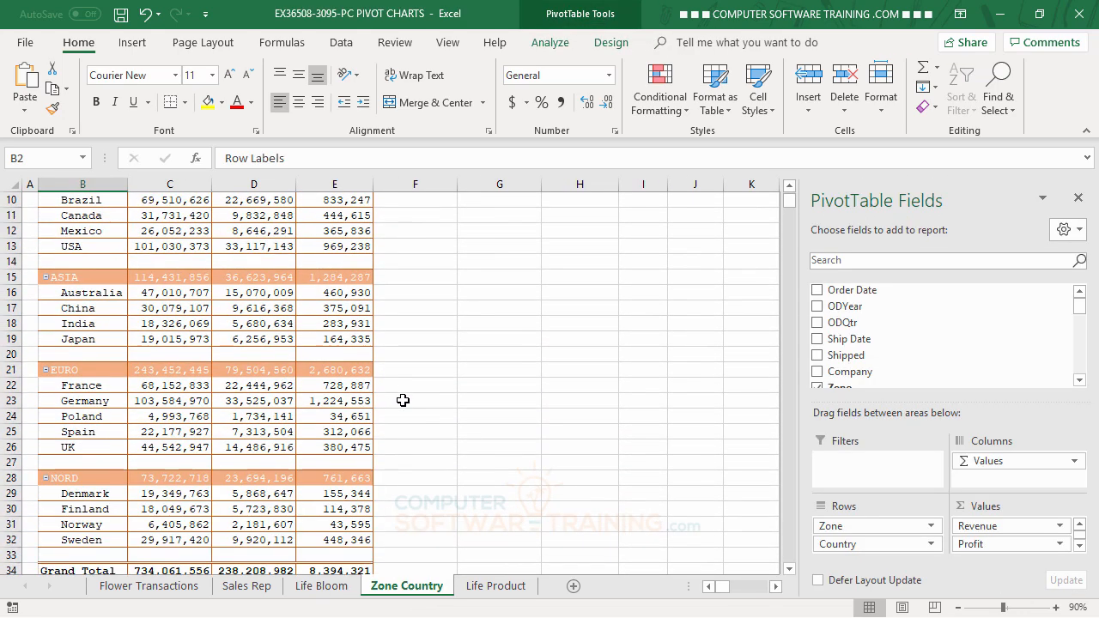
scroll(403, 400, up, 1)
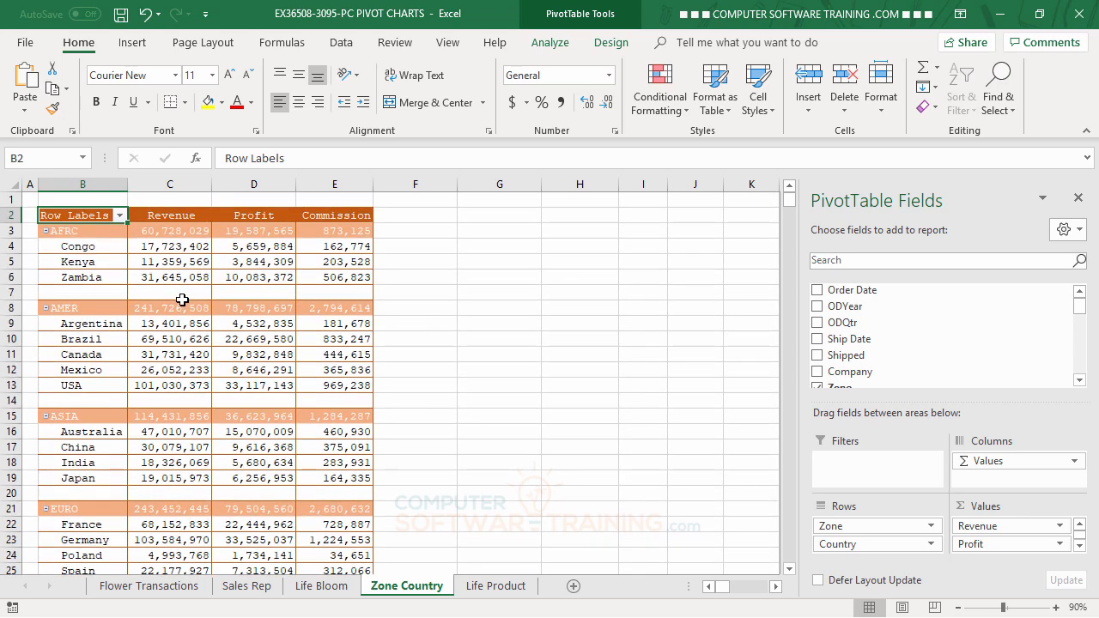
click(172, 266)
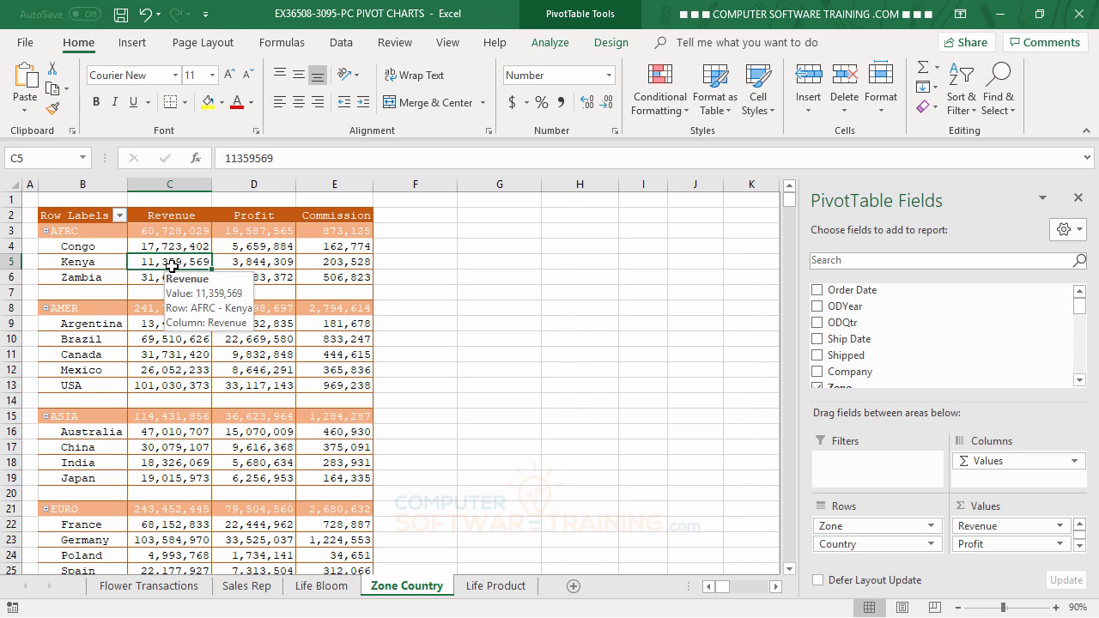
click(550, 42)
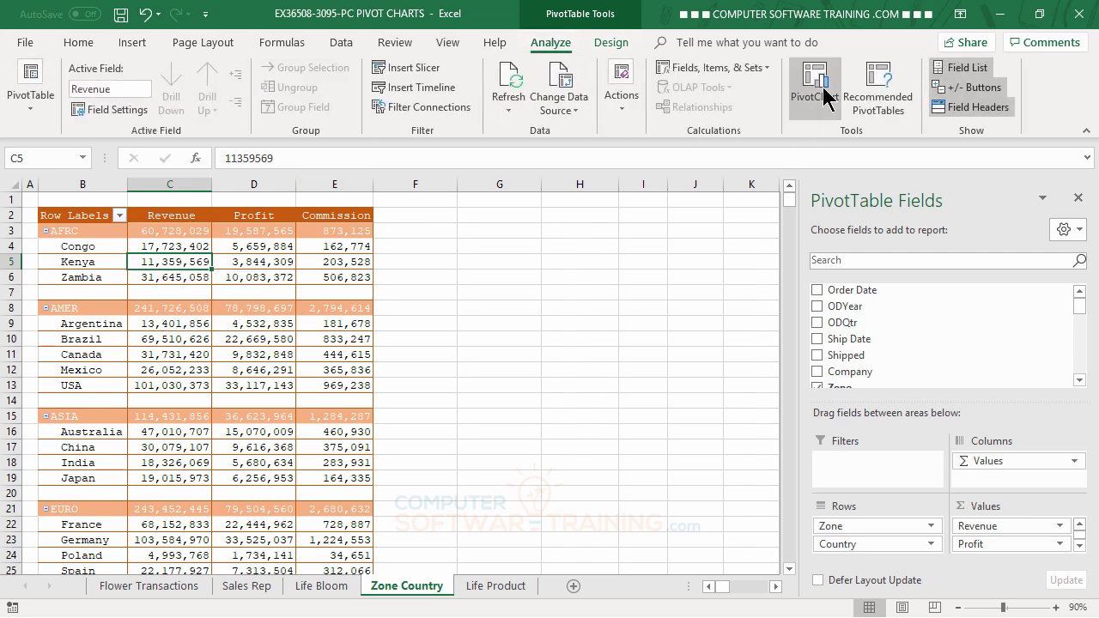
click(815, 86)
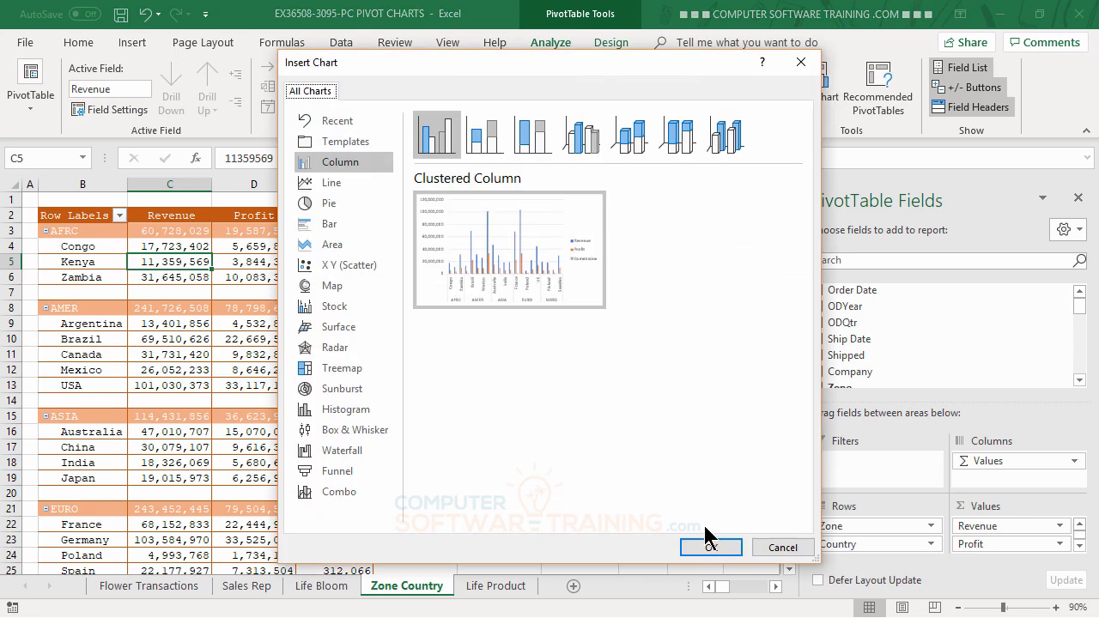
click(710, 554)
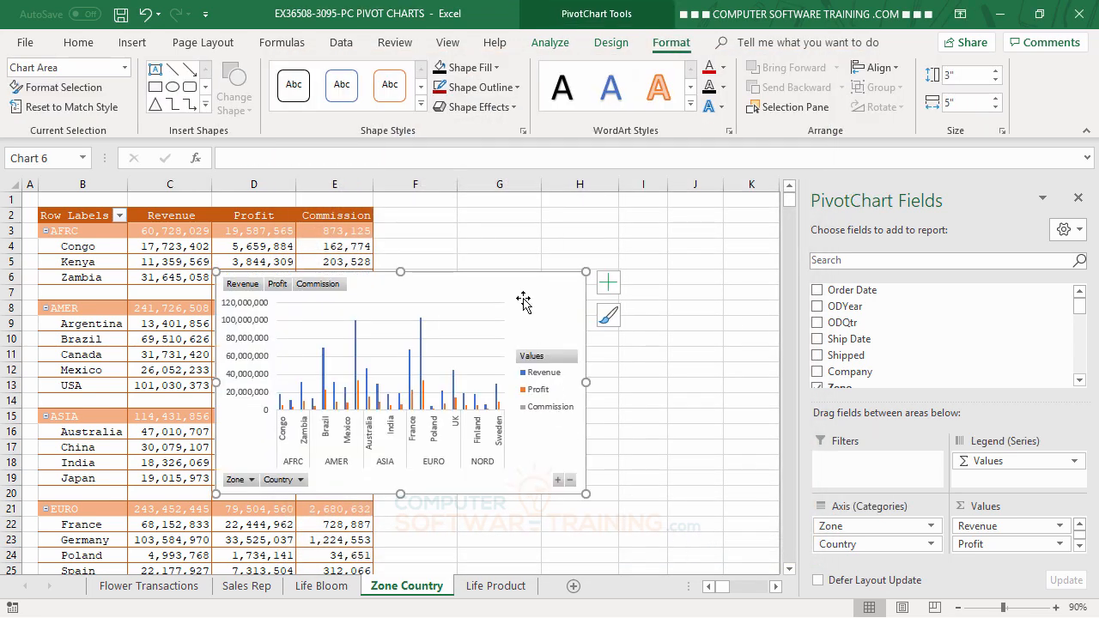
- Place the PivotChart beside the Zone Country pivot table, starting at column F, and increase its height to about 3.45"
drag(516, 290, 684, 224)
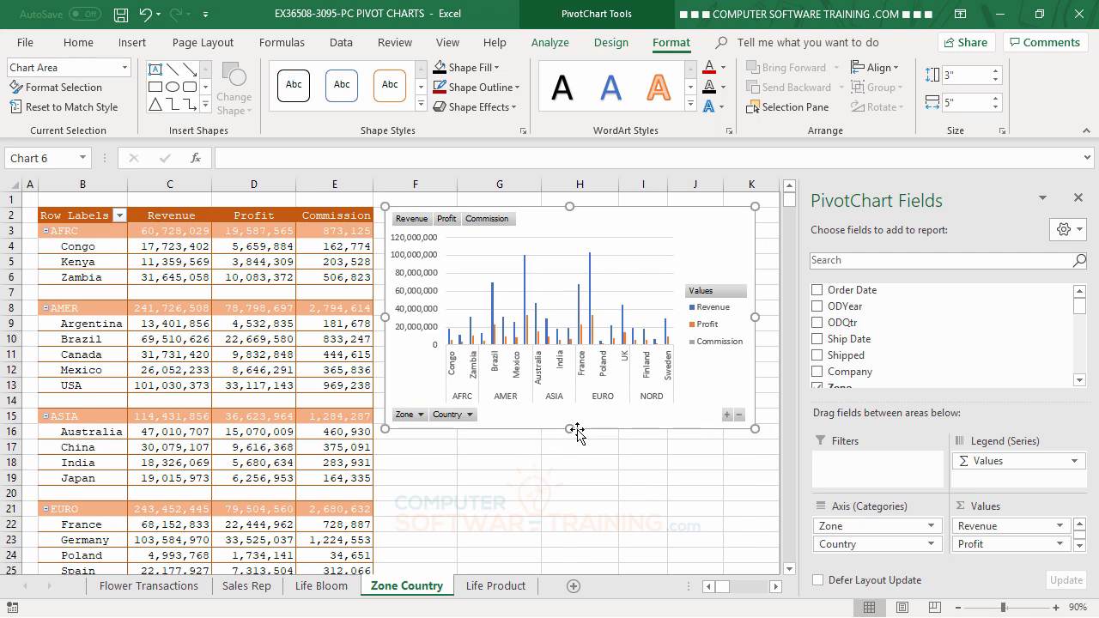
drag(569, 429, 570, 462)
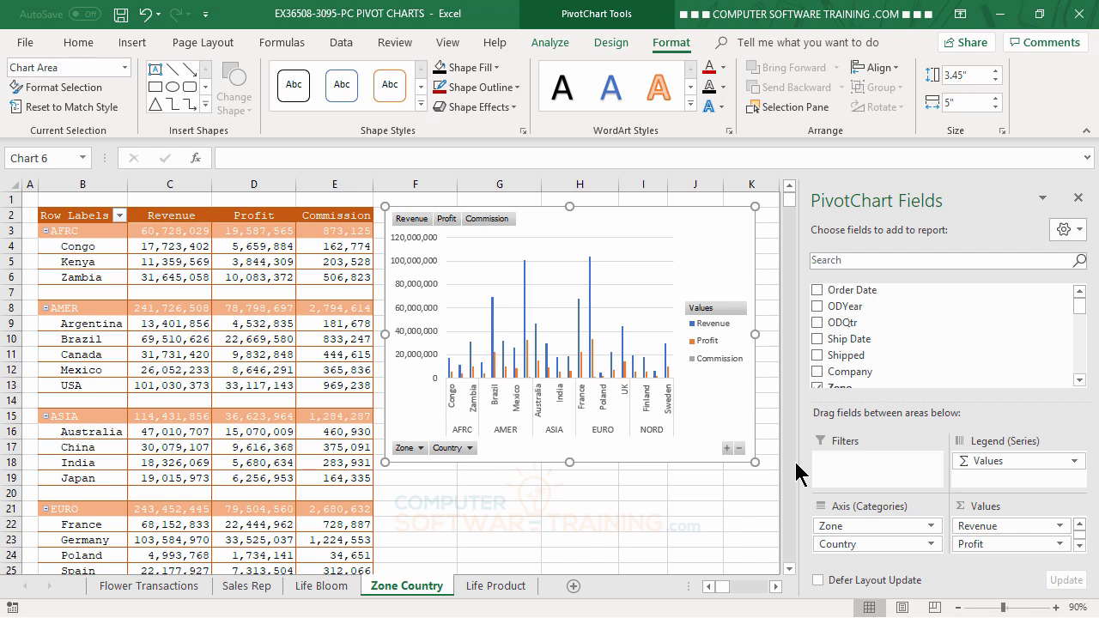
- Move the Zone Country PivotChart's legend to the top of the chart
click(776, 586)
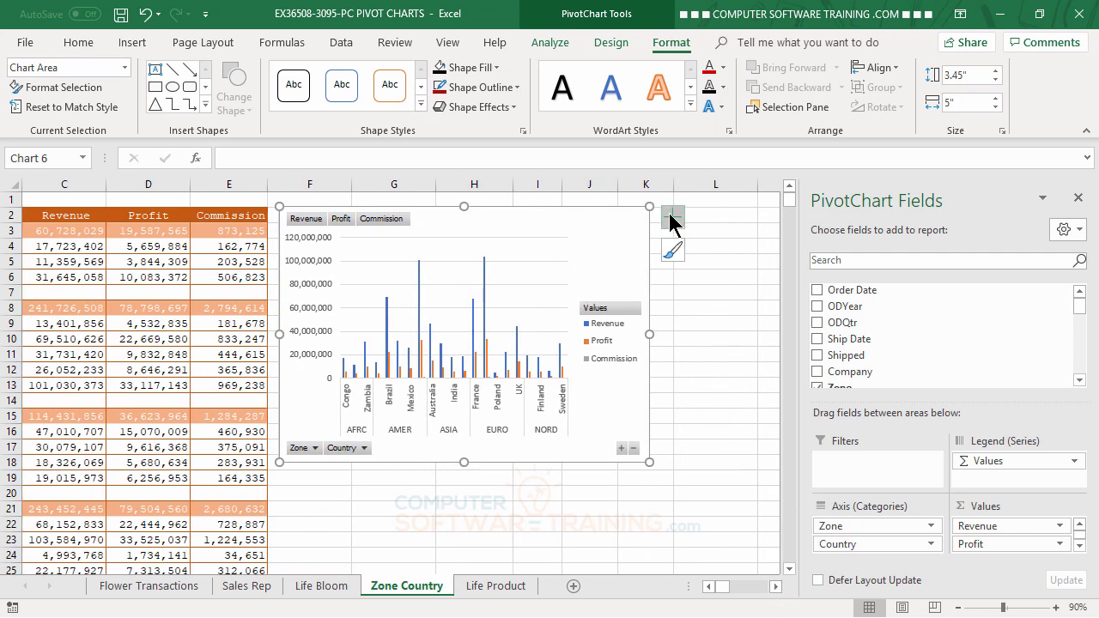
click(673, 214)
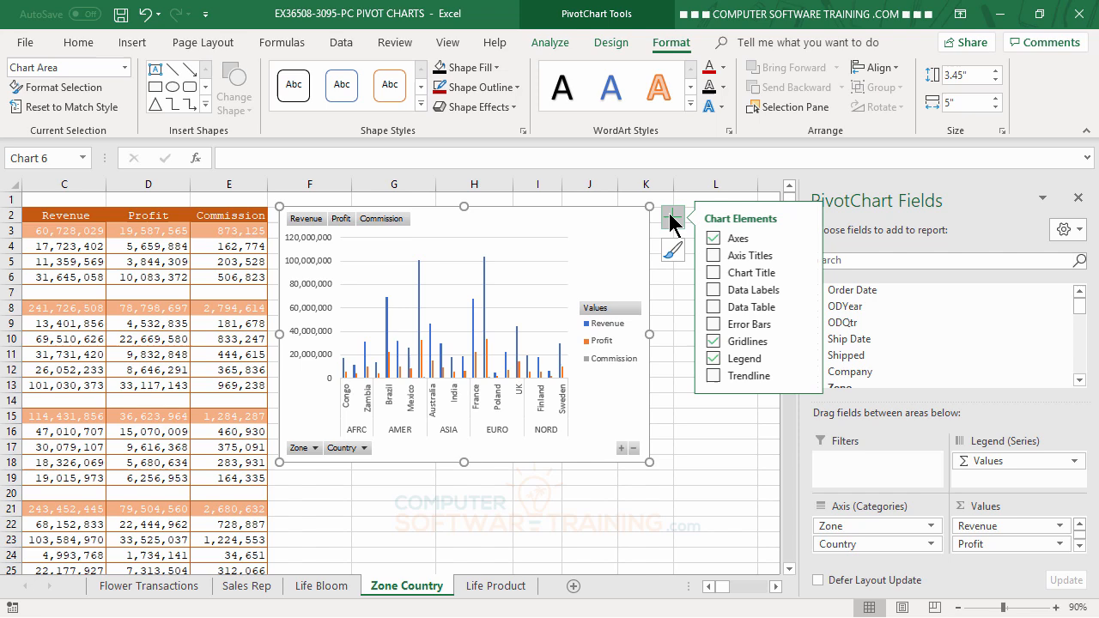
click(808, 356)
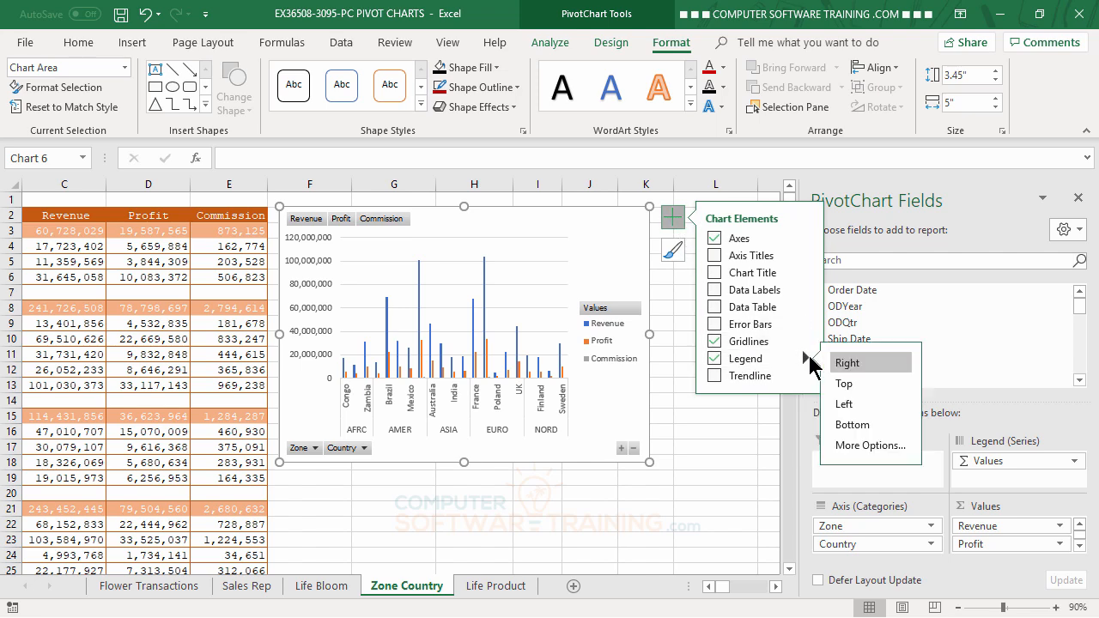
click(853, 388)
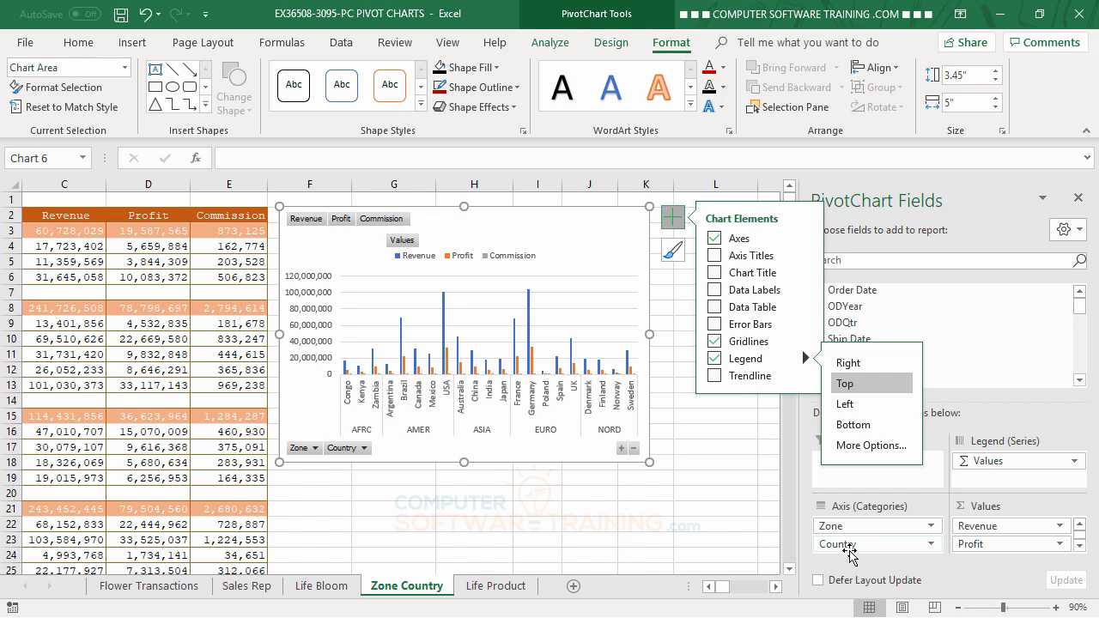
- Reduce the Revenue series' gap width to about 59% to make the chart's columns thicker
click(444, 316)
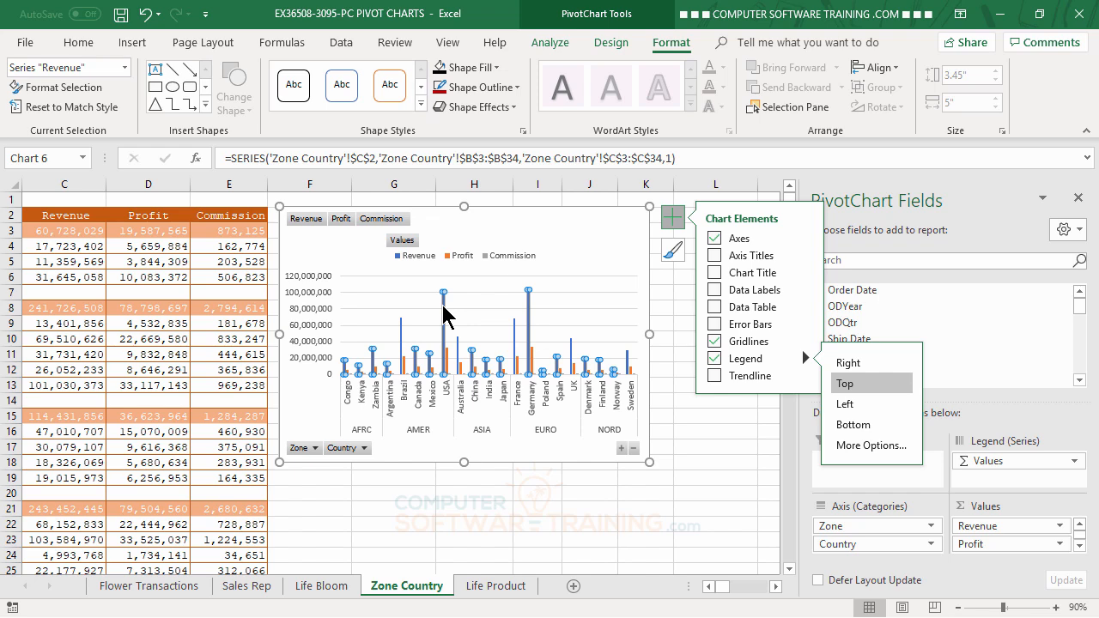
click(473, 523)
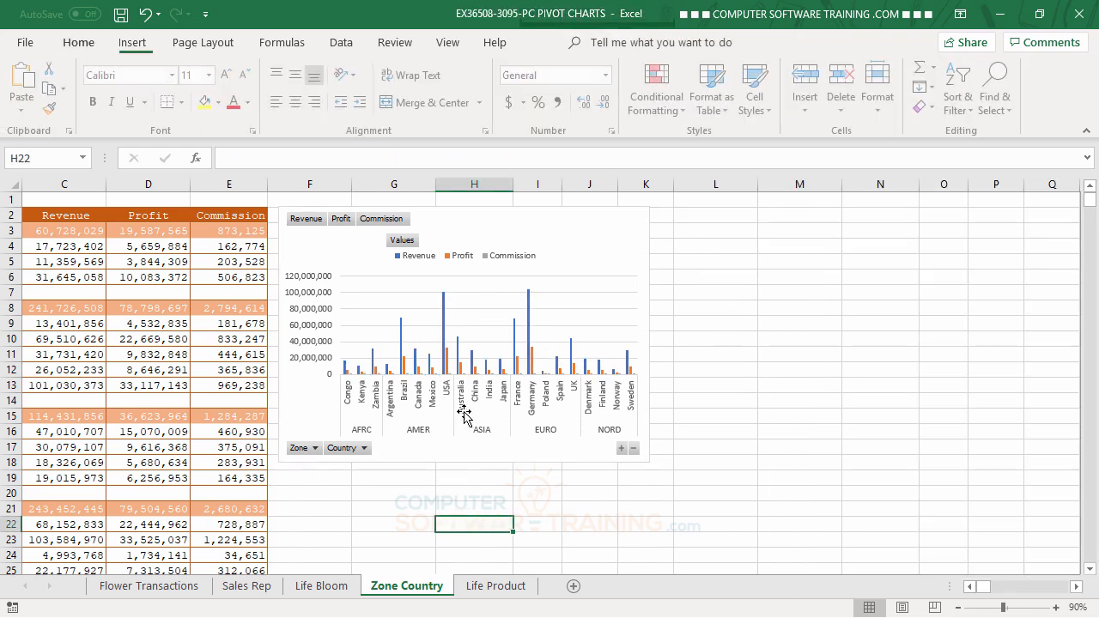
mouse_move(443, 317)
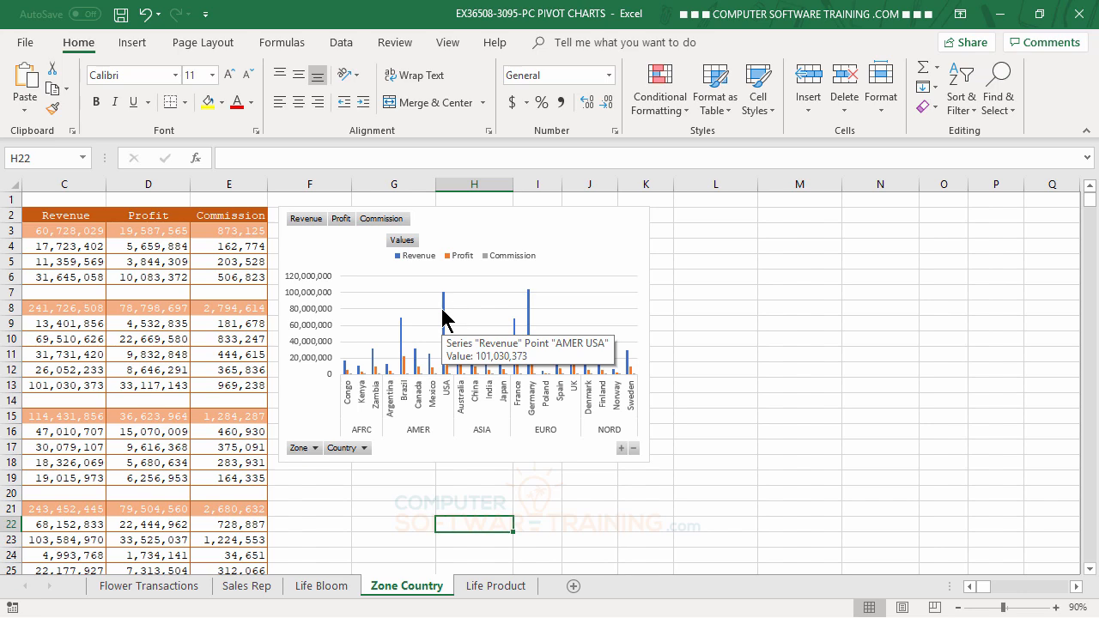
double_click(443, 318)
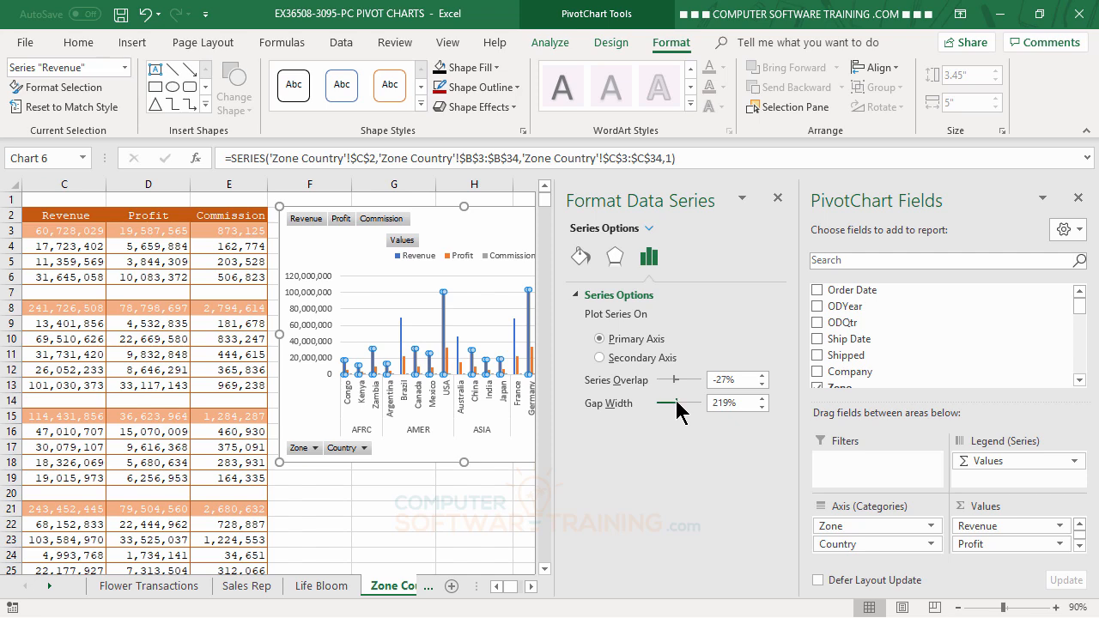
drag(677, 401, 664, 404)
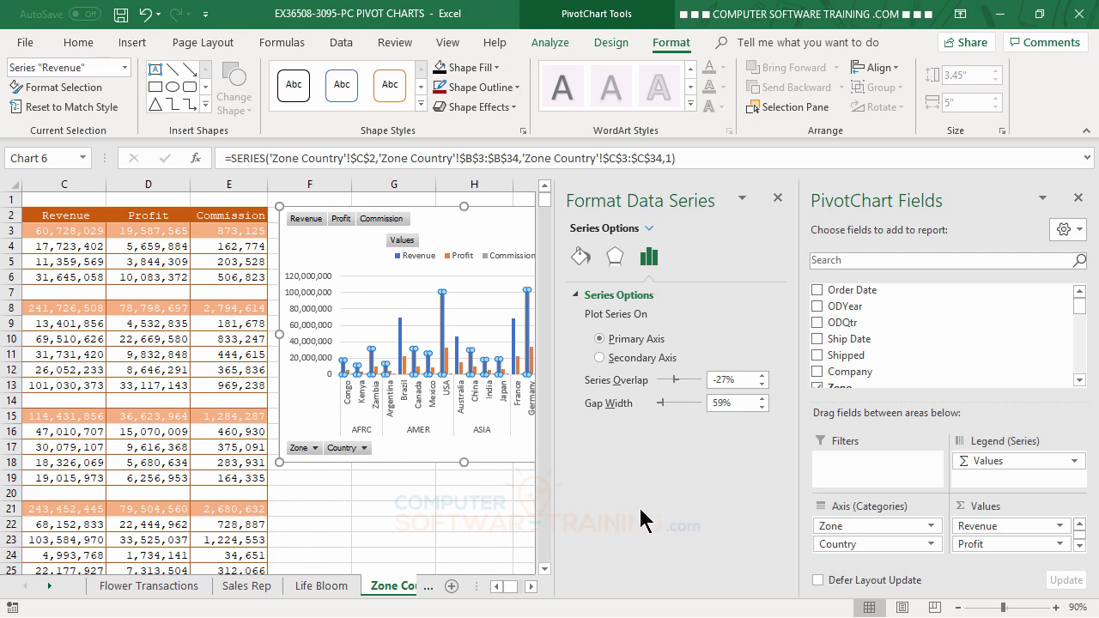
click(779, 199)
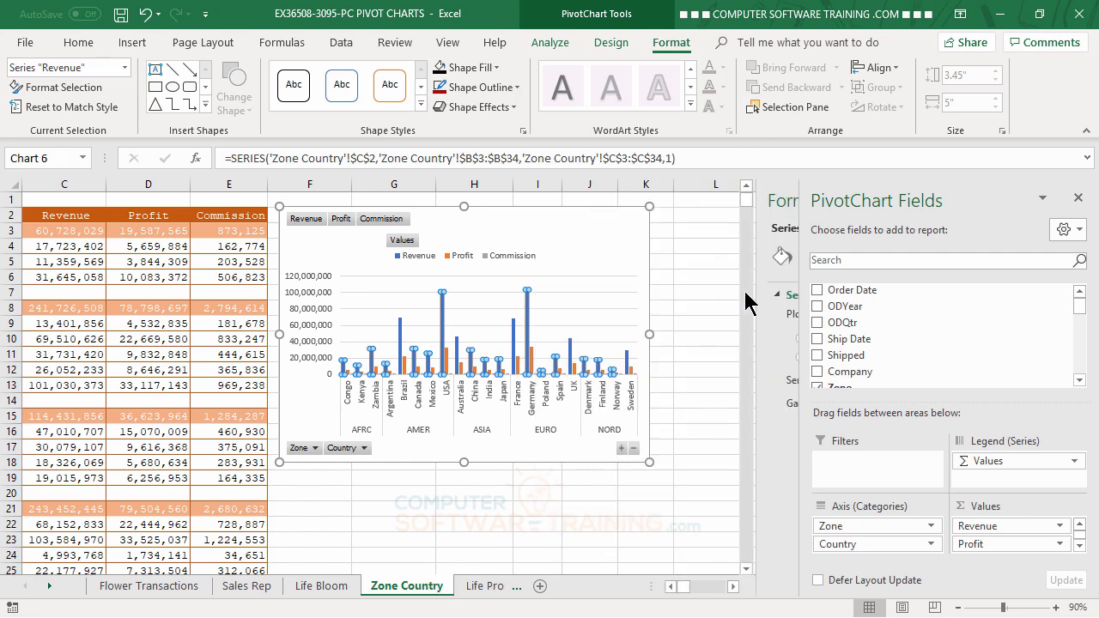
click(573, 523)
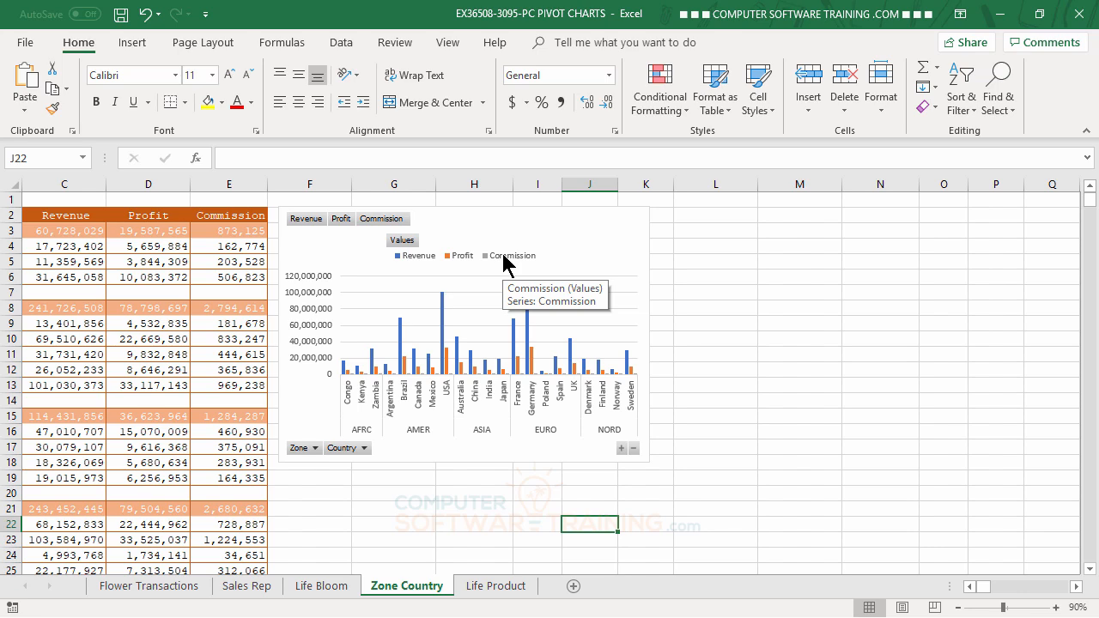
- Change the chart to a combo with the Commission series as Line with Markers on the secondary axis
click(571, 355)
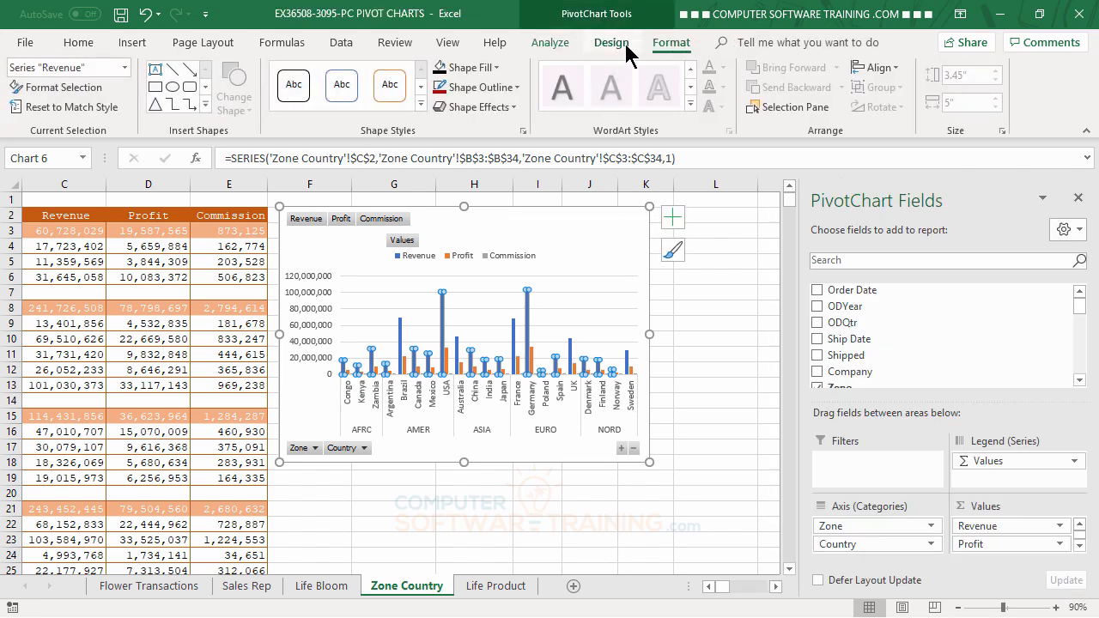
click(624, 47)
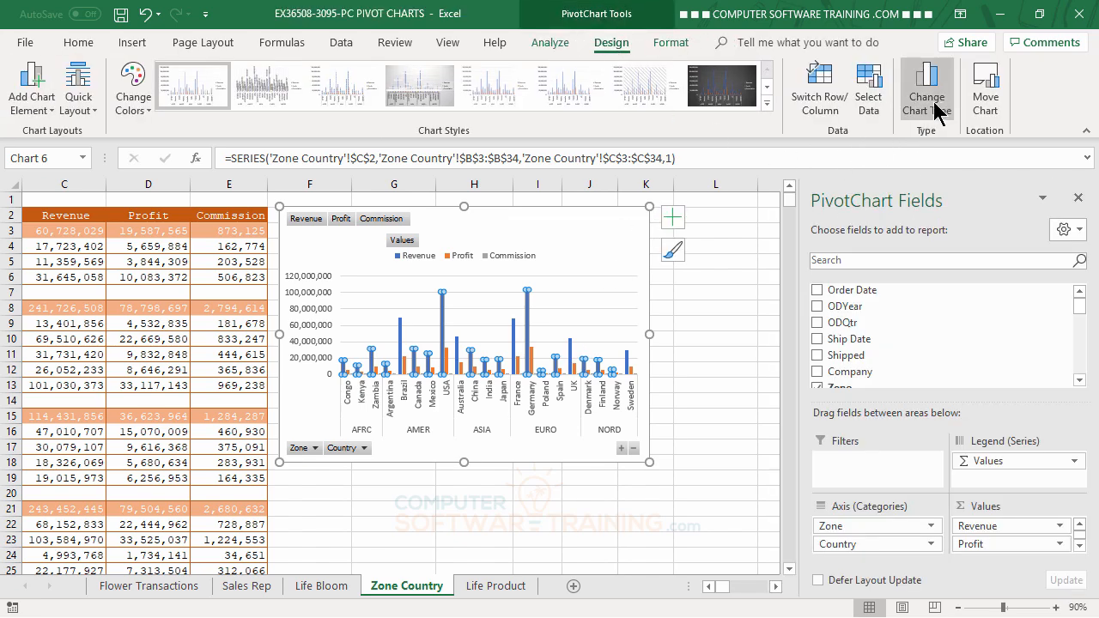
click(927, 94)
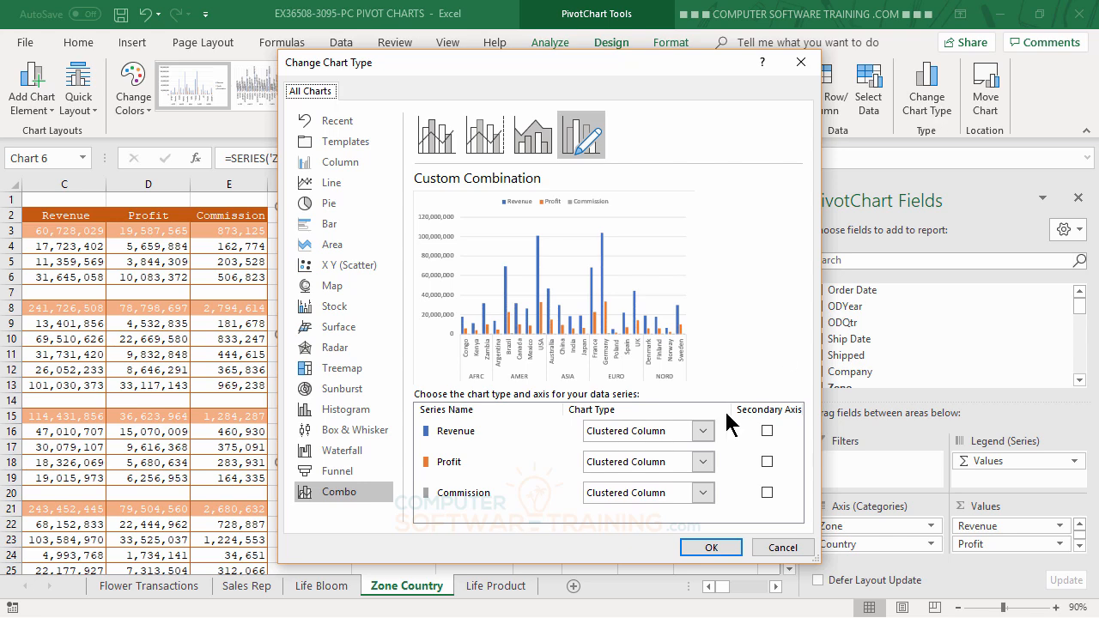
click(702, 493)
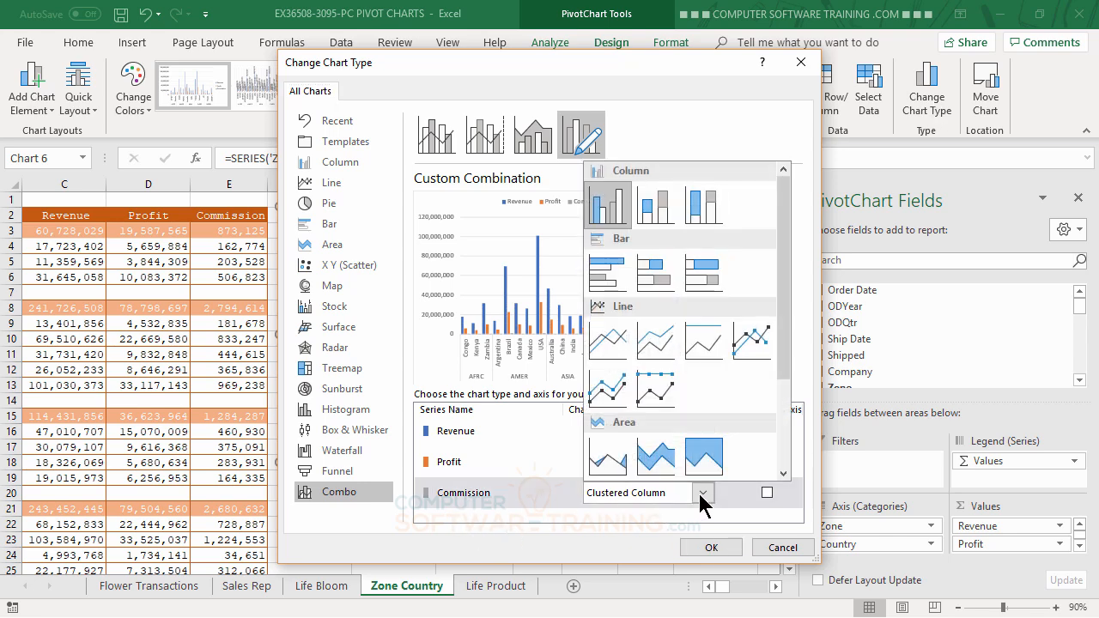
click(761, 346)
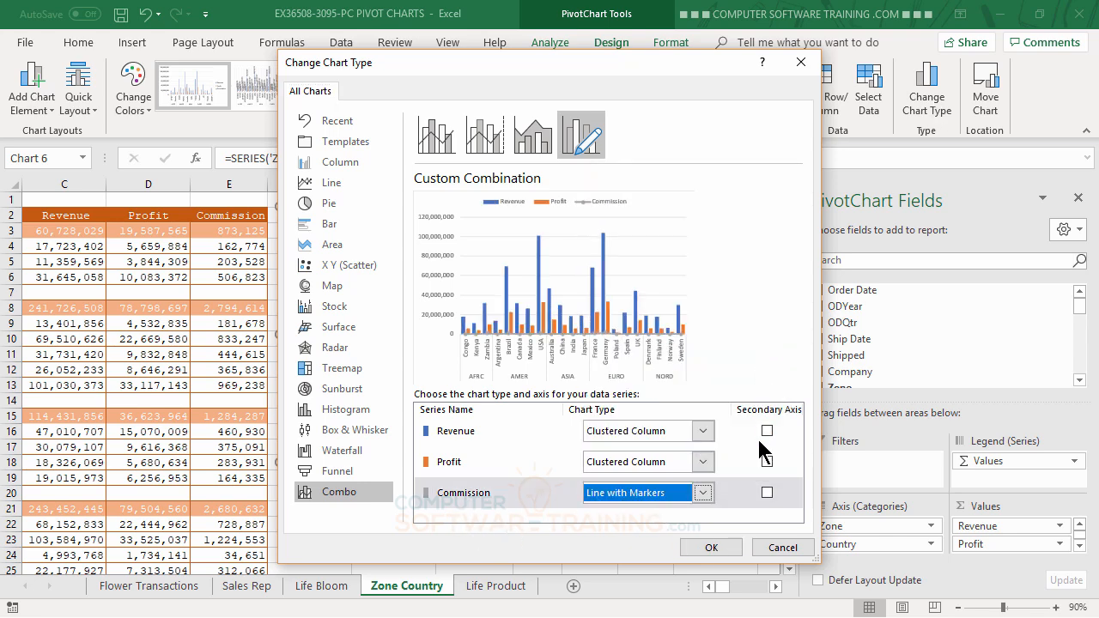
click(767, 493)
click(718, 549)
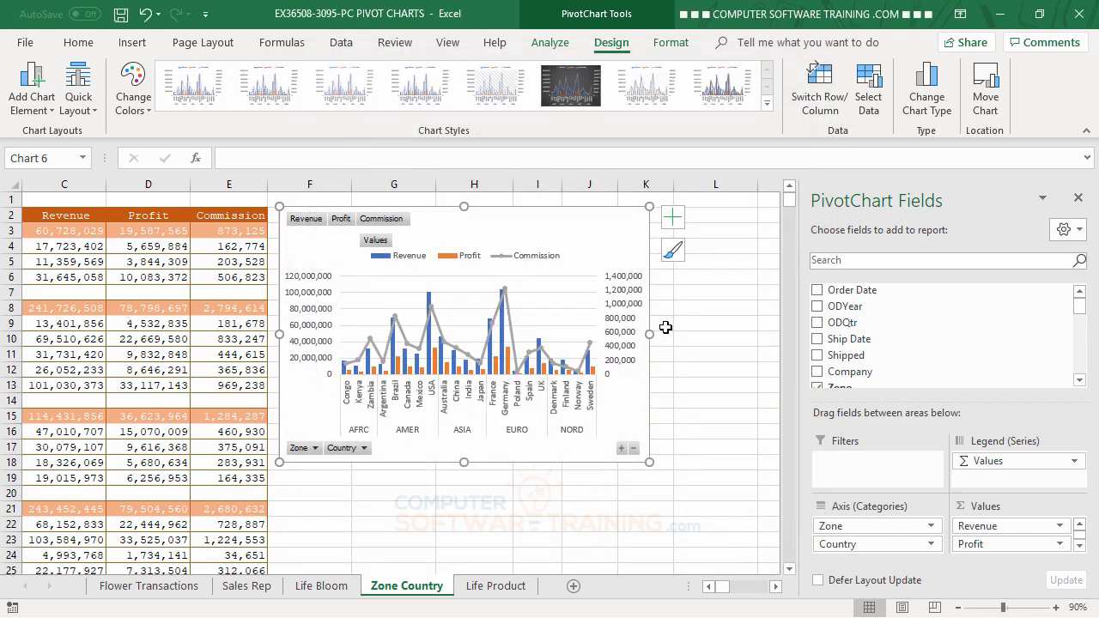
- Widen the Zone Country PivotChart slightly so that it reaches the end of column K
drag(651, 334, 677, 335)
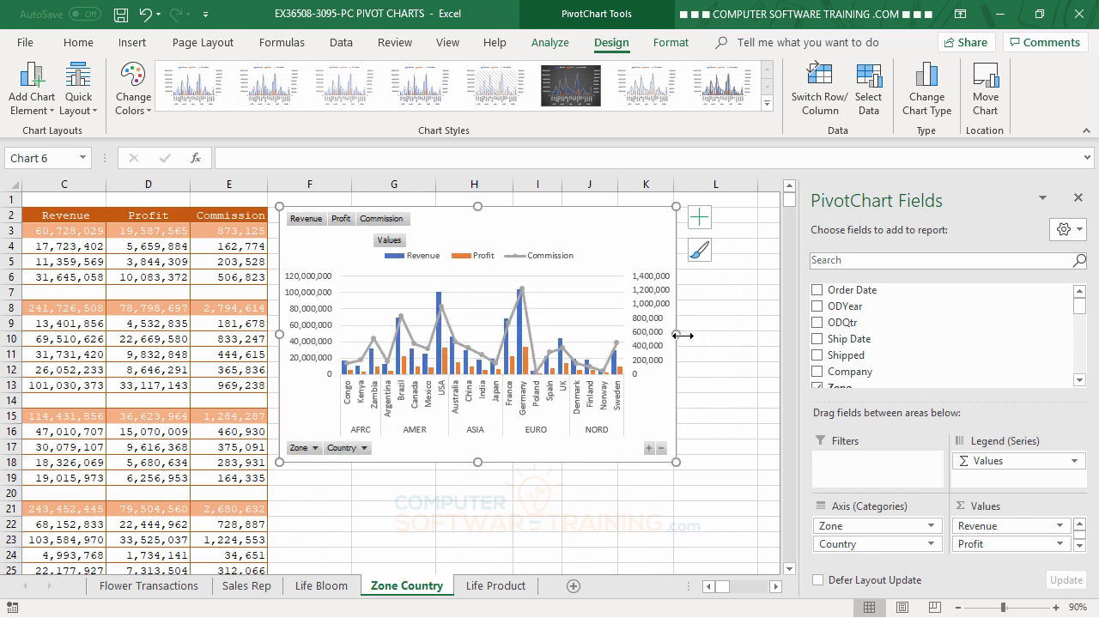
click(708, 586)
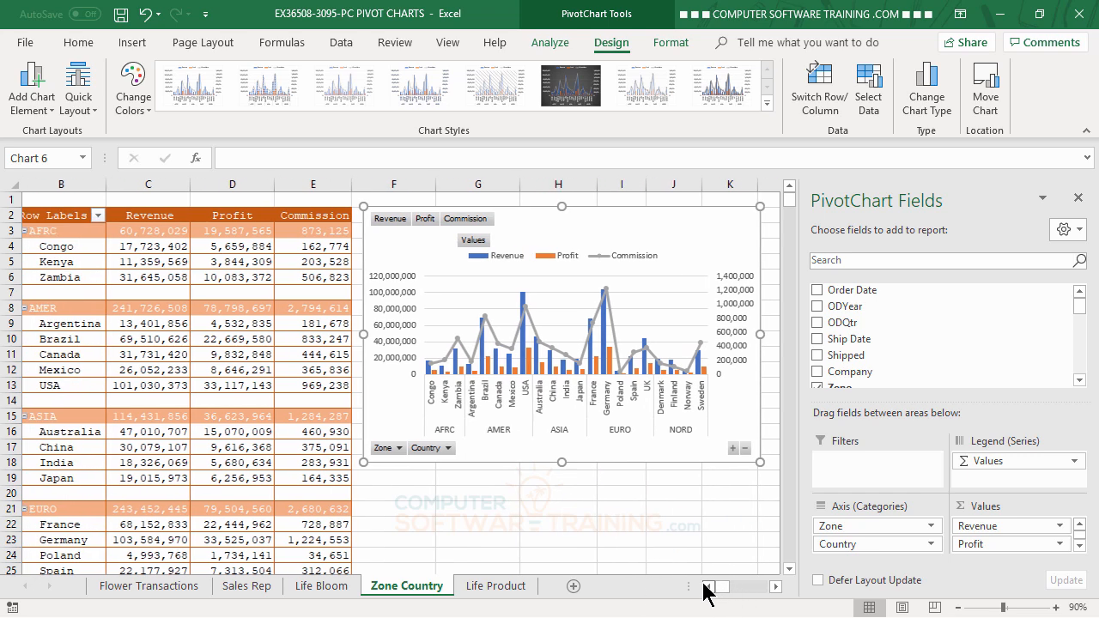
click(708, 587)
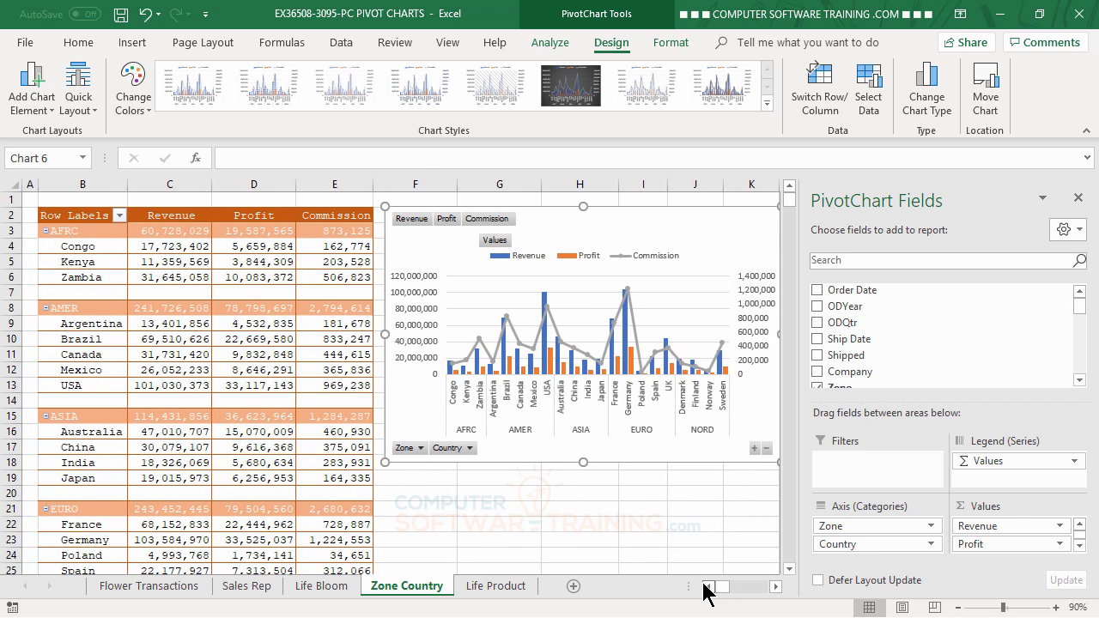
click(776, 587)
click(775, 587)
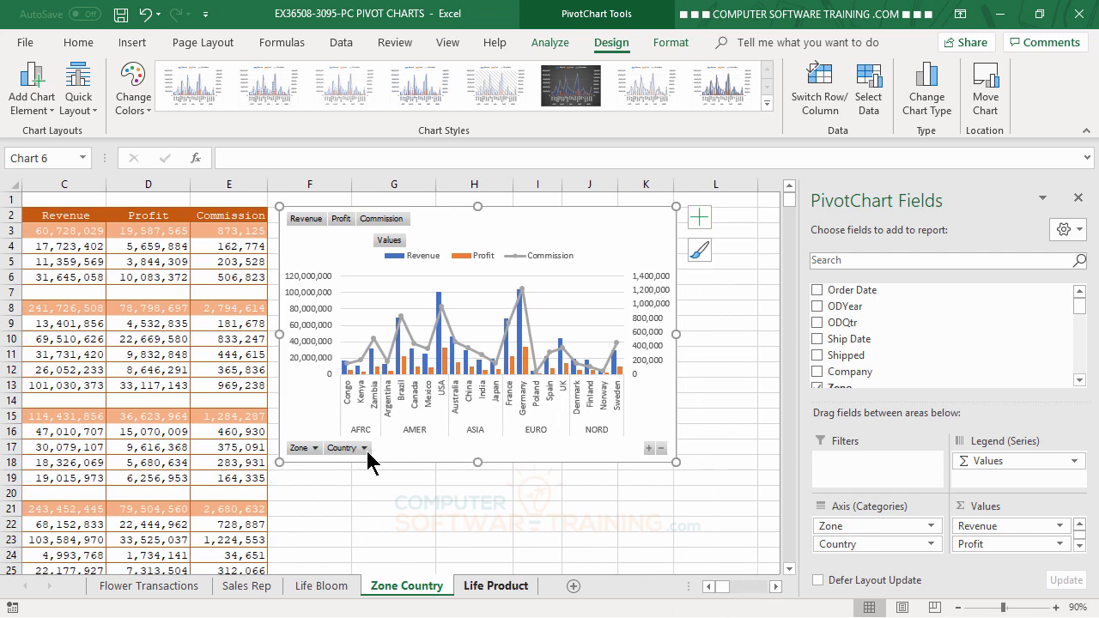
- Insert an Order Date timeline for the Zone Country pivot table
click(152, 261)
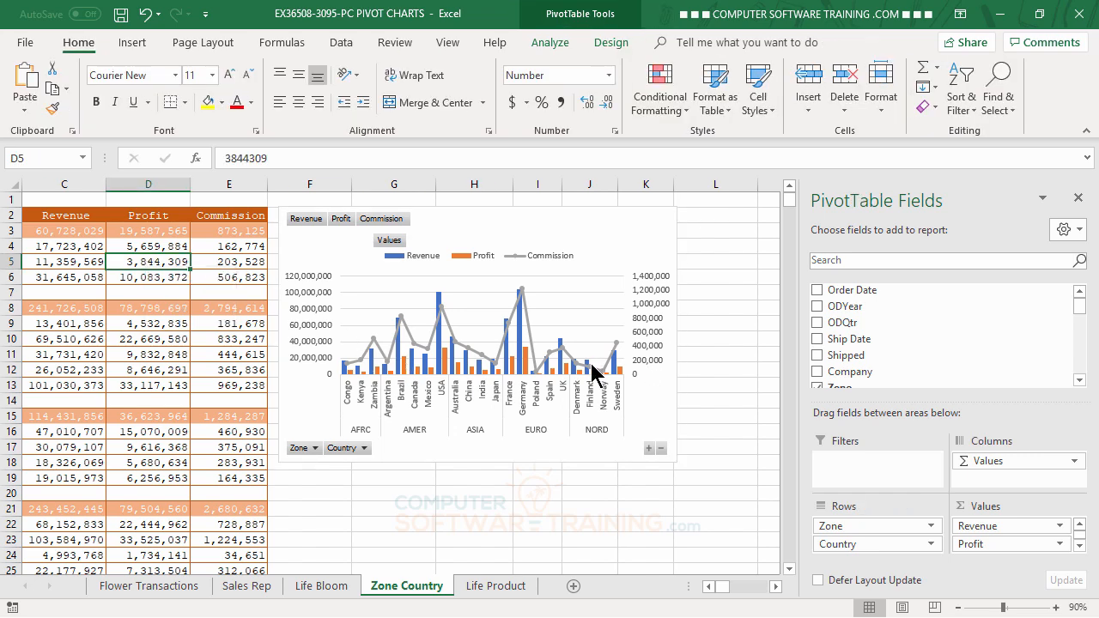
click(550, 43)
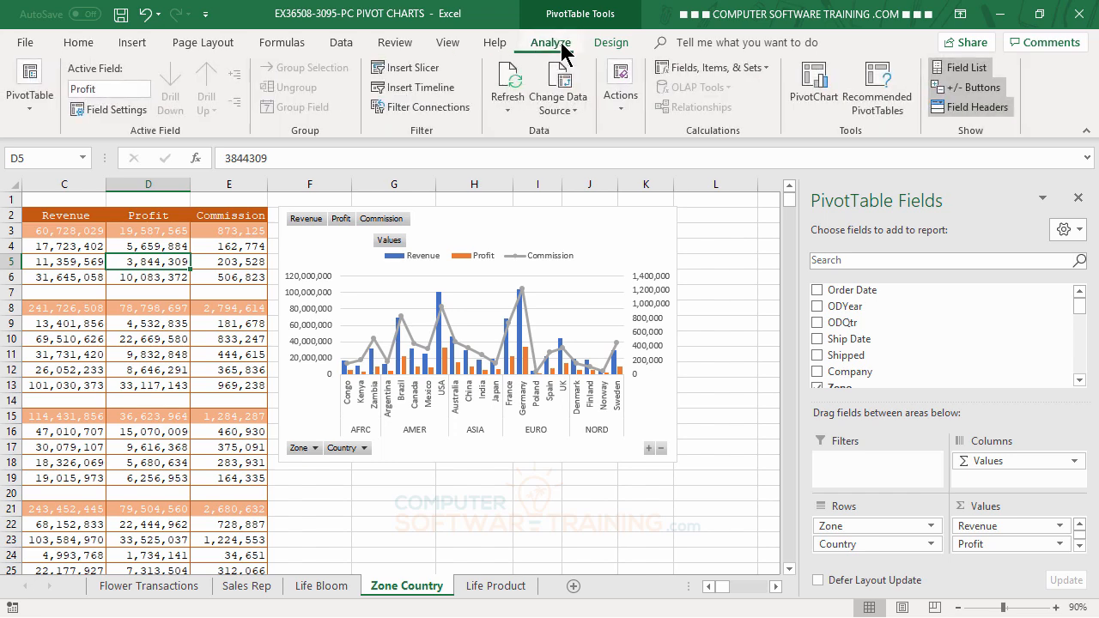
click(404, 94)
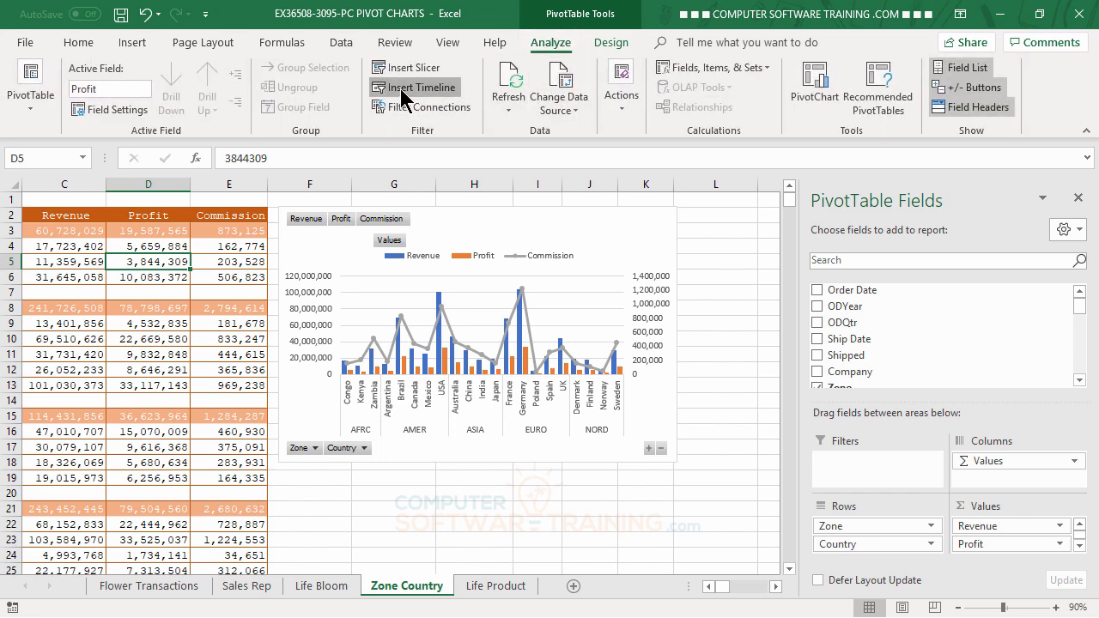
click(709, 212)
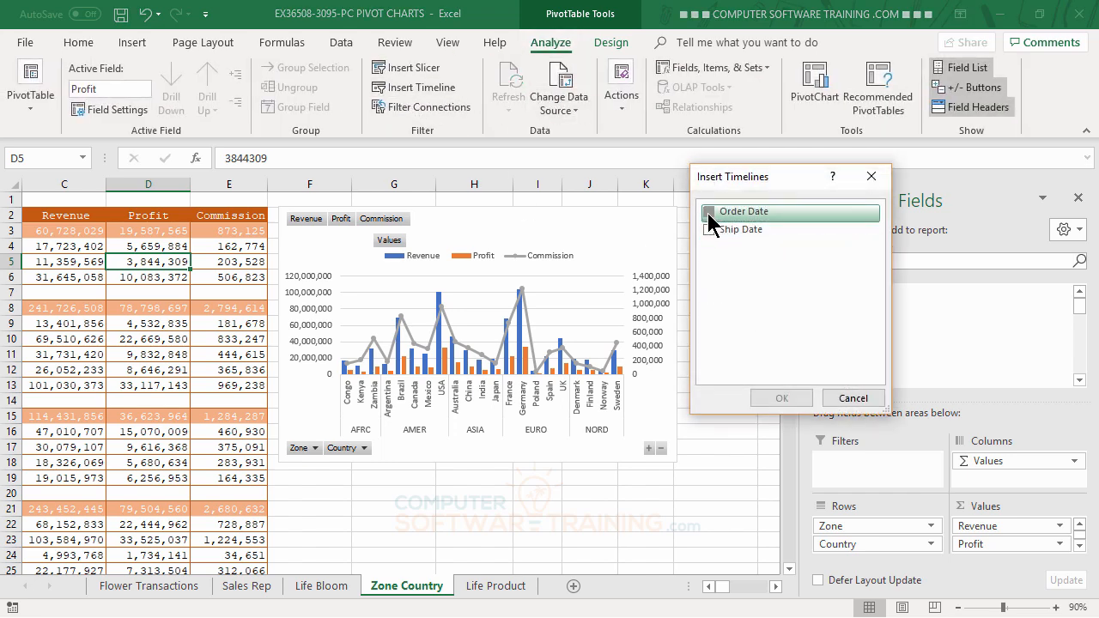
click(782, 397)
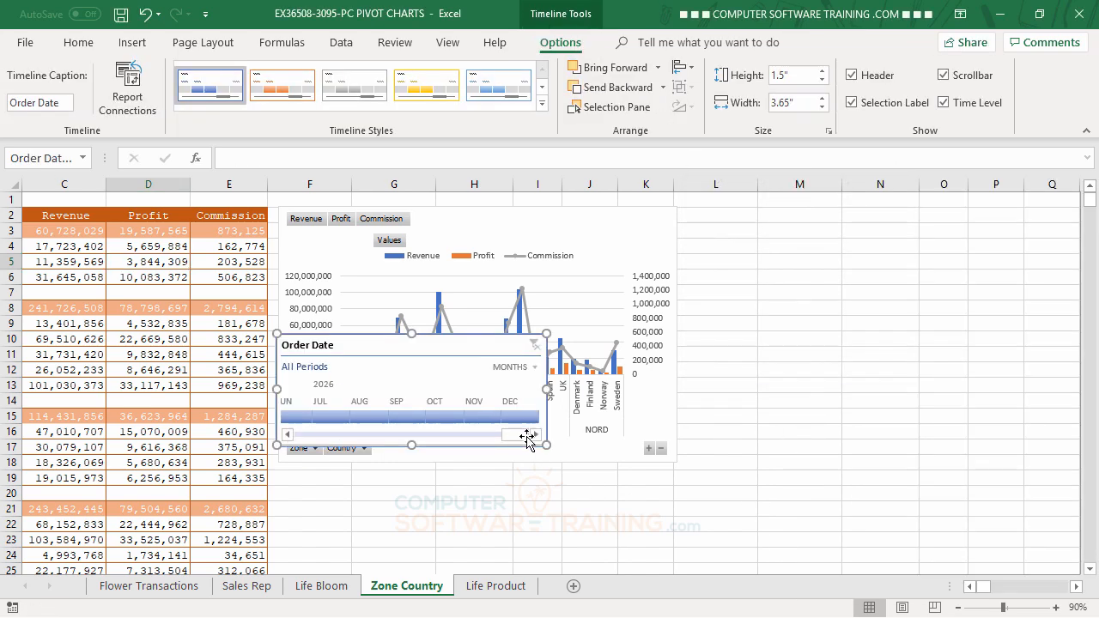
- Place the Order Date timeline below the PivotChart and widen it to about 5.31" to match the chart
drag(466, 344, 468, 474)
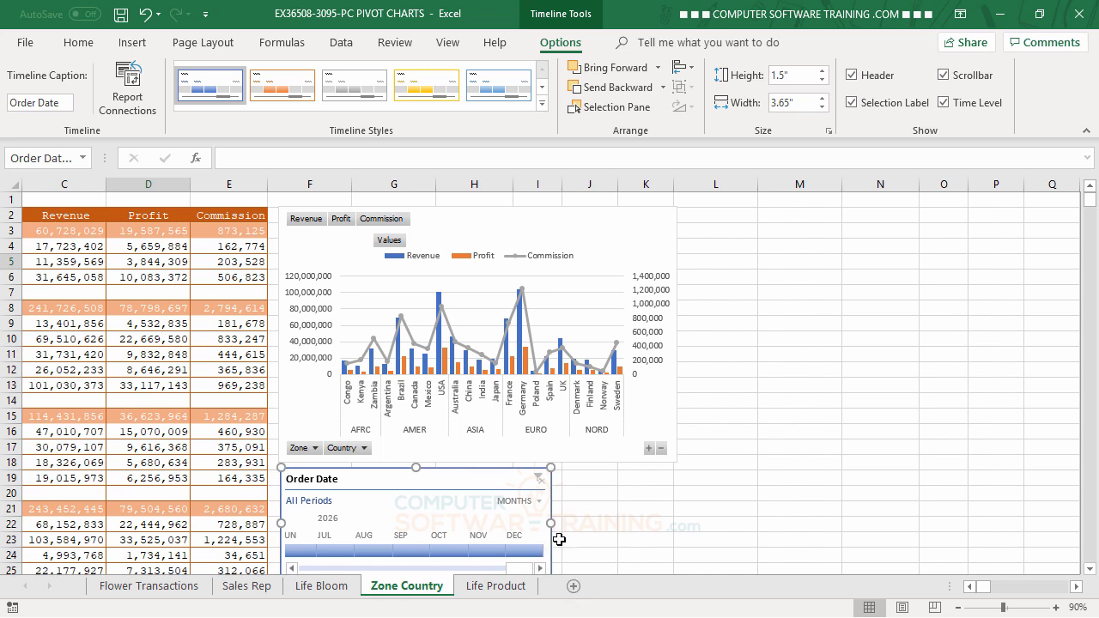
drag(554, 522, 675, 533)
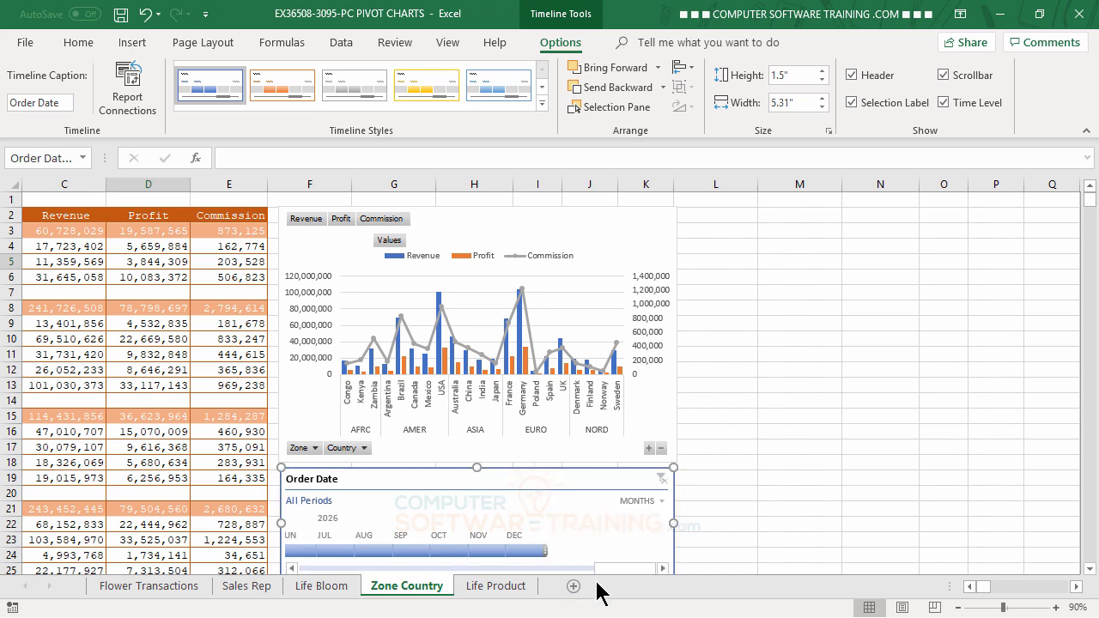
- Set the Order Date timeline to quarters and bring its earliest periods, starting with Q1 2022, into view
click(653, 503)
click(662, 543)
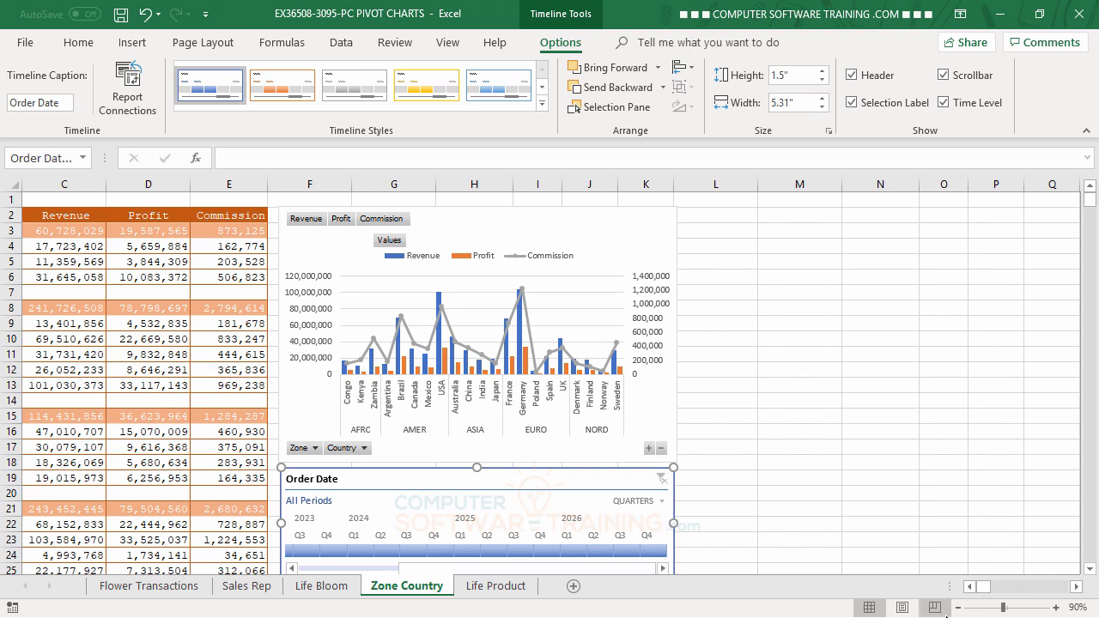
click(957, 607)
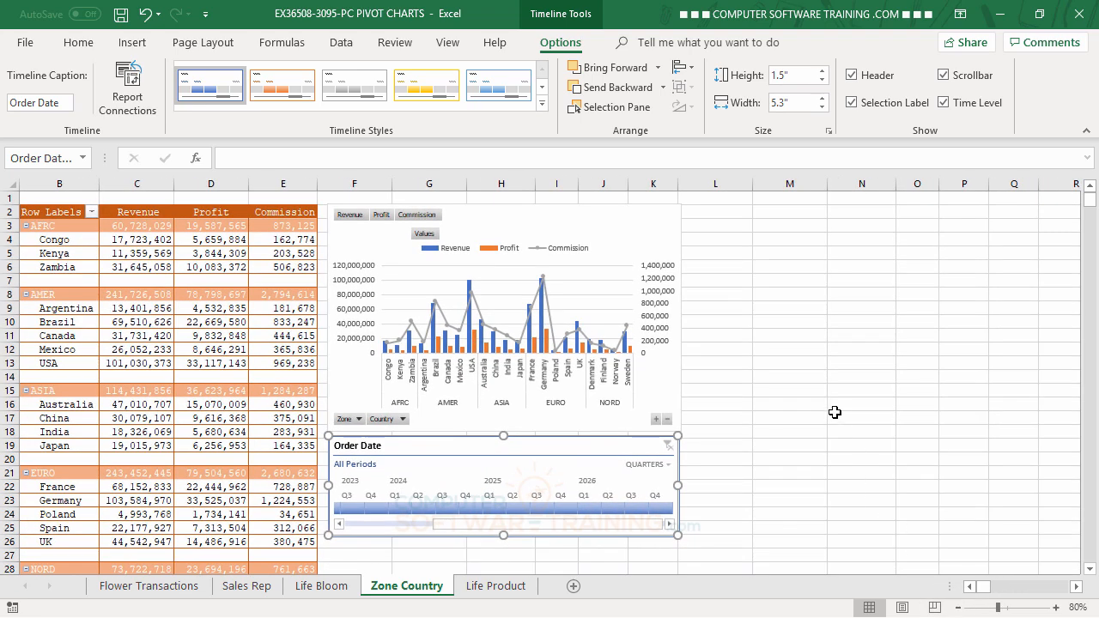
click(842, 350)
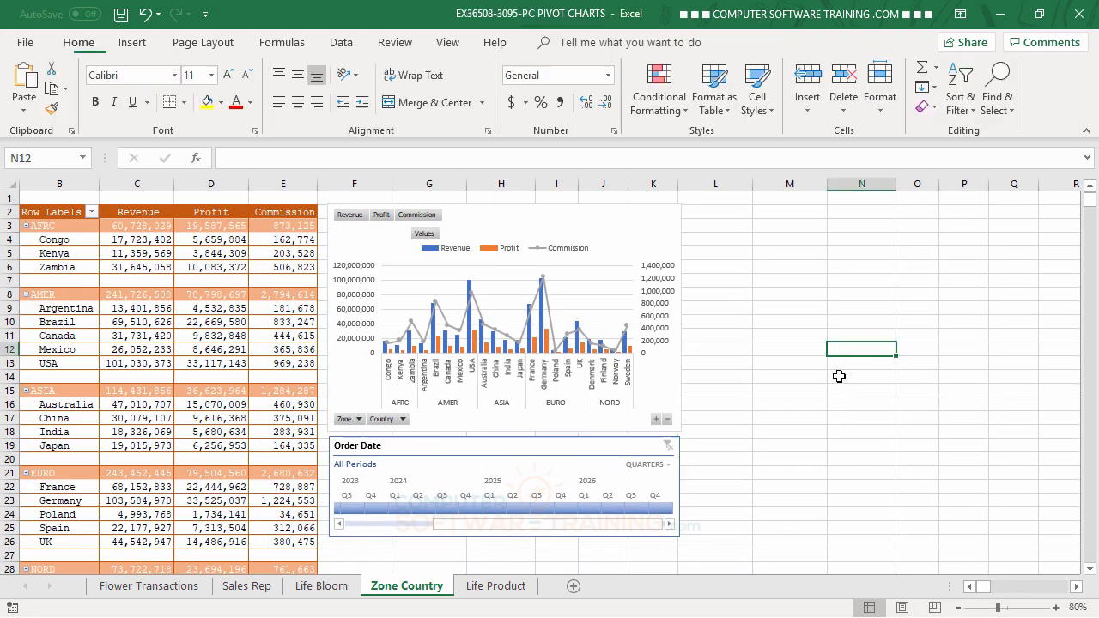
click(970, 589)
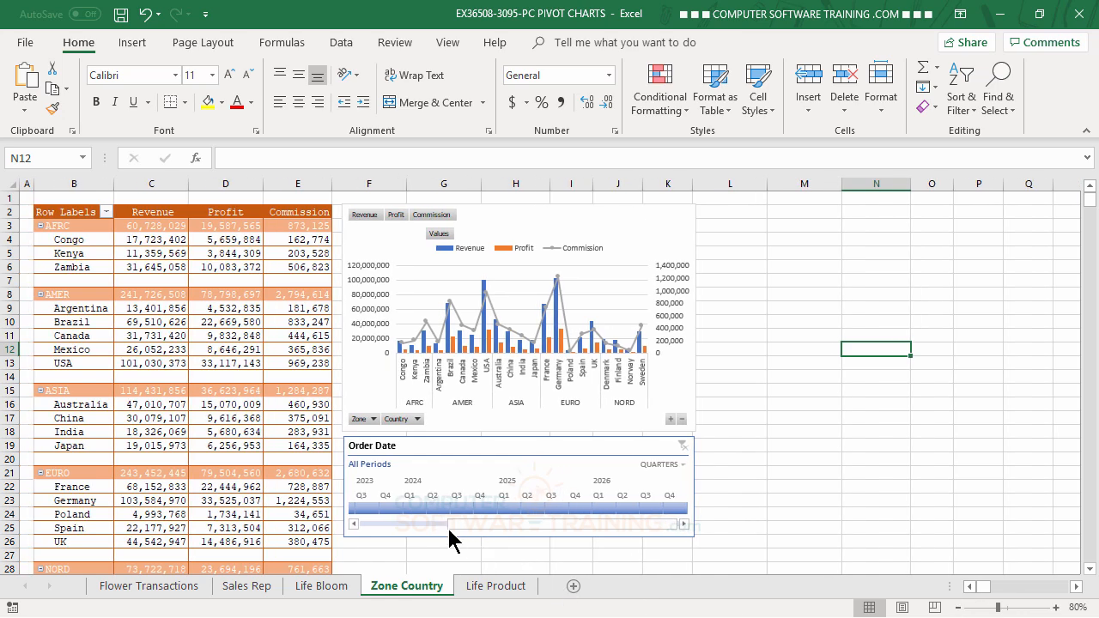
click(352, 525)
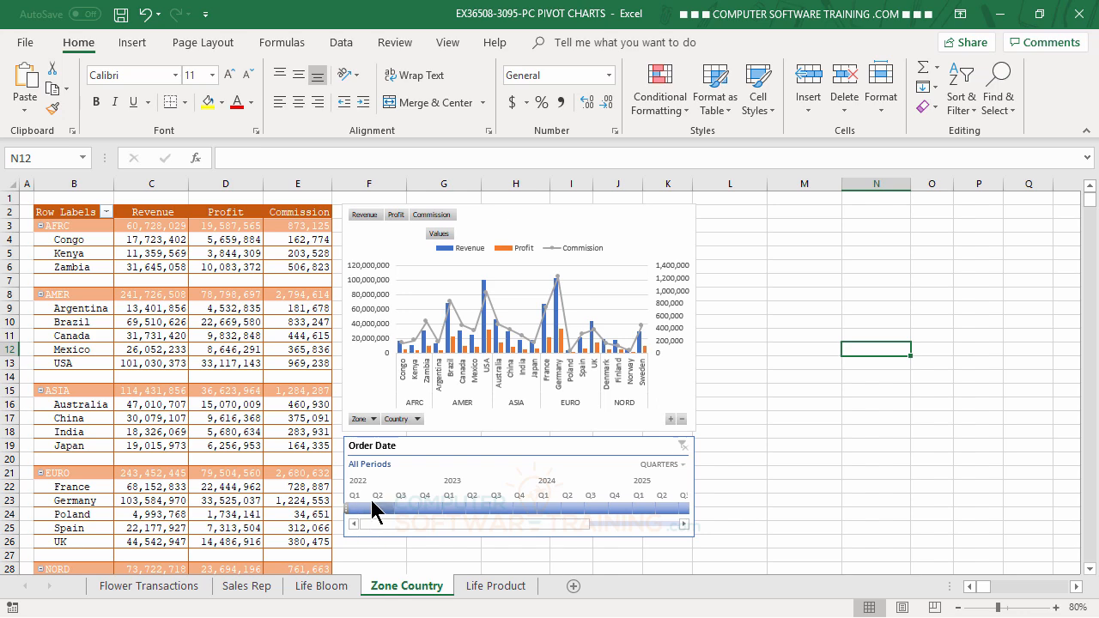
- Filter the Zone Country data to all four quarters of 2022 with the Order Date timeline
click(364, 509)
drag(365, 509, 434, 506)
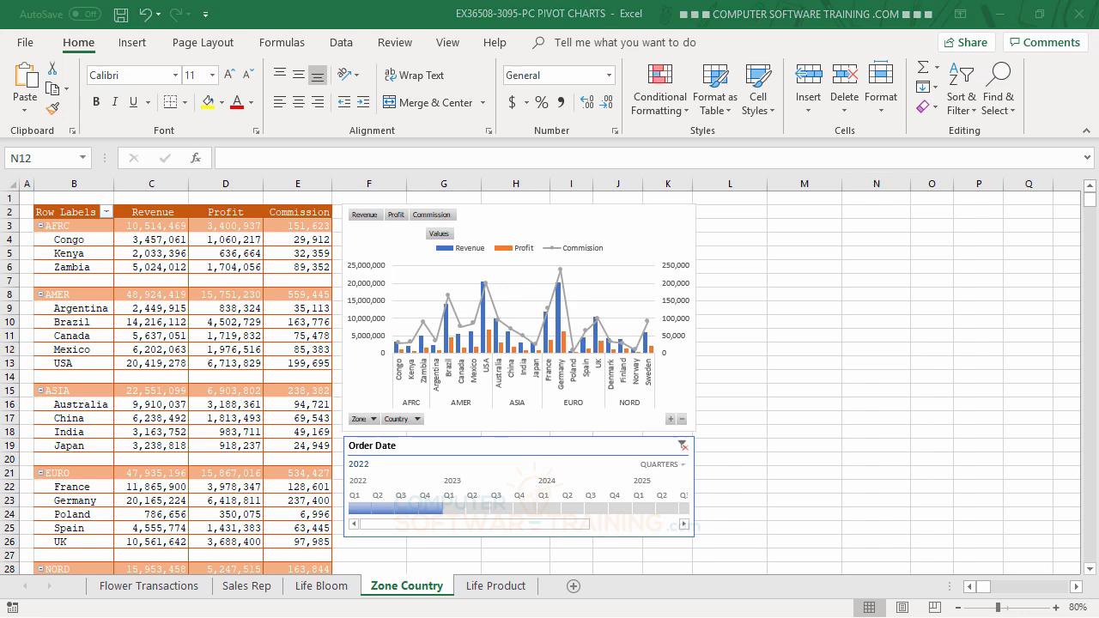
- Examine the Life Product pivot table from its Annual group down to the Grand Total row
click(483, 590)
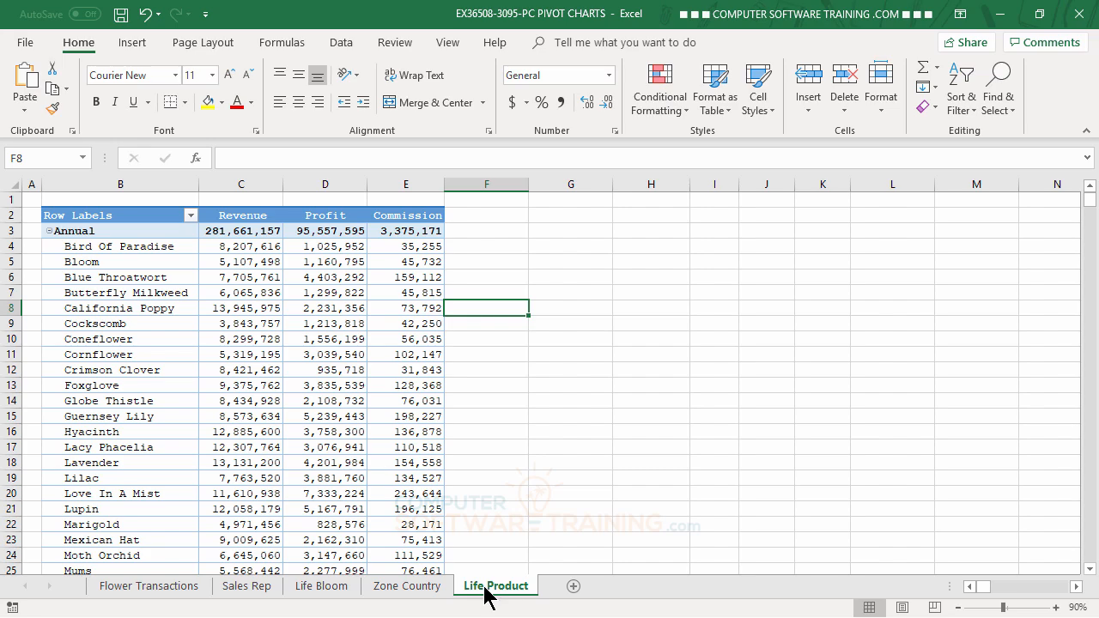
scroll(329, 365, down, 4)
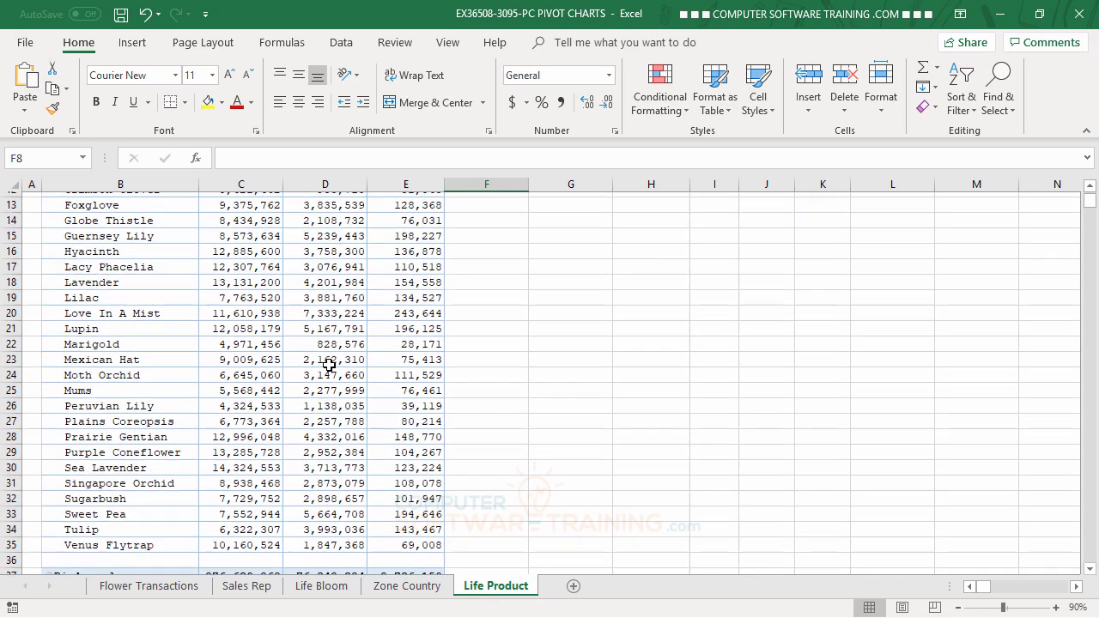
scroll(329, 365, down, 4)
scroll(328, 365, up, 8)
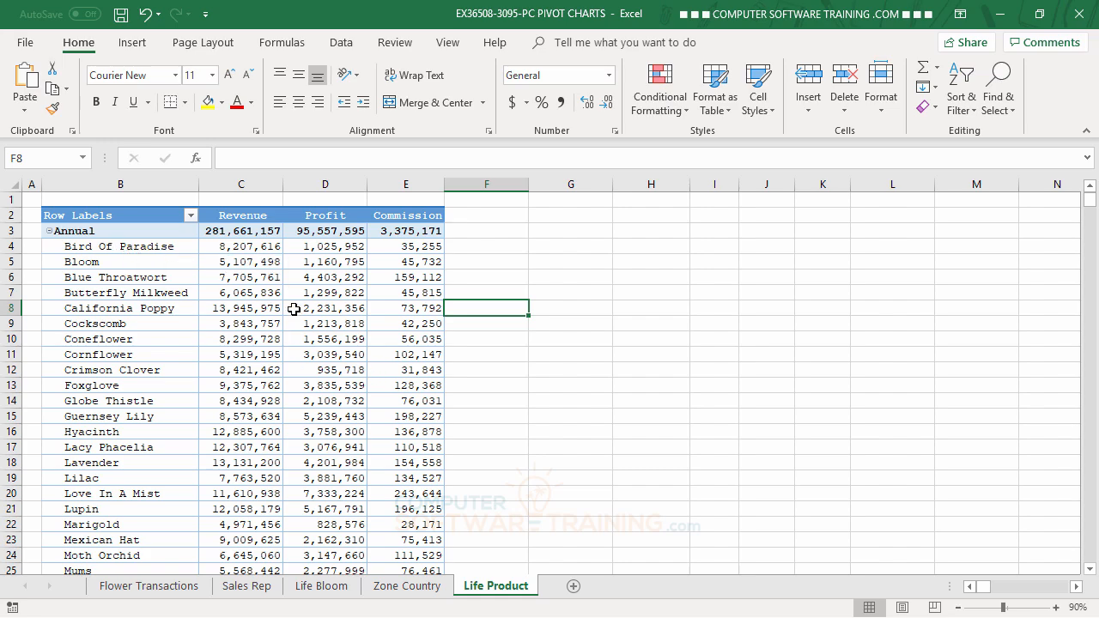
scroll(294, 309, down, 15)
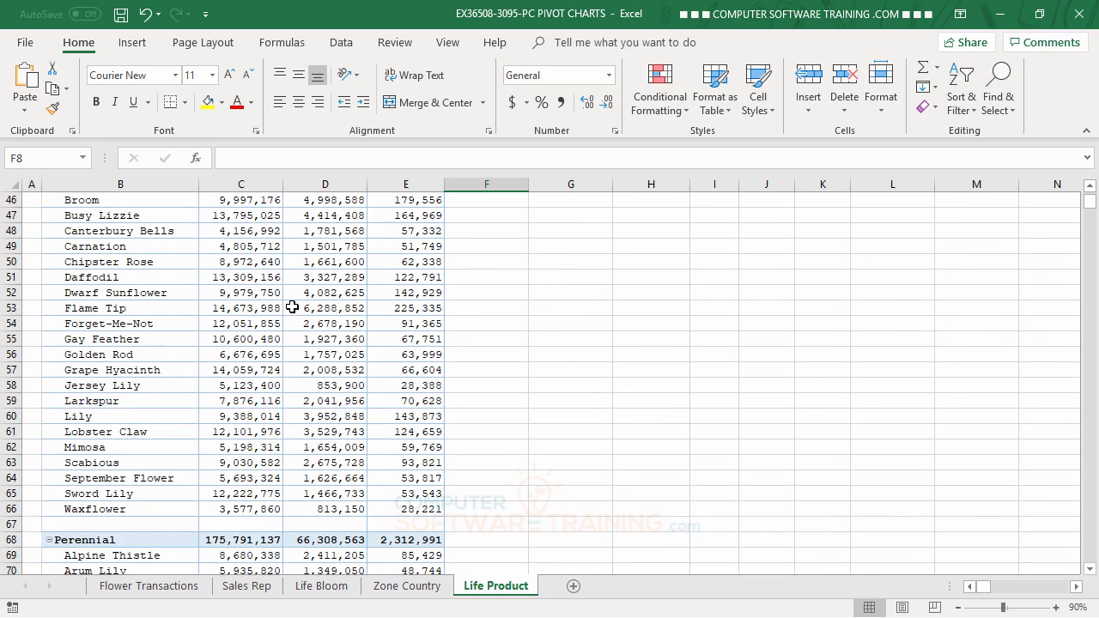
scroll(292, 307, down, 13)
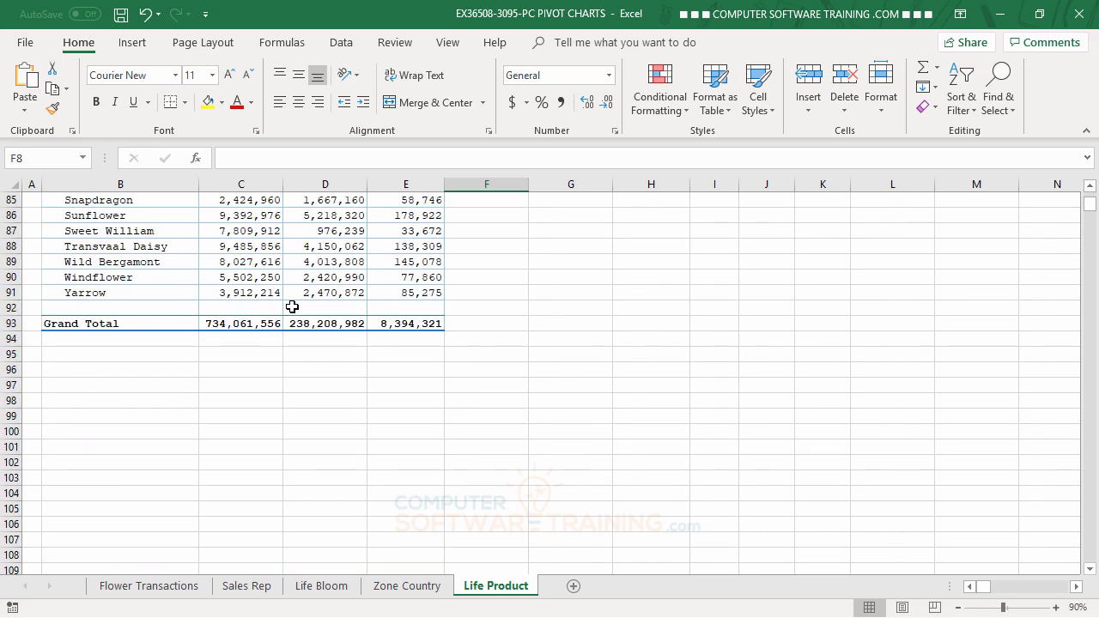
scroll(291, 306, up, 20)
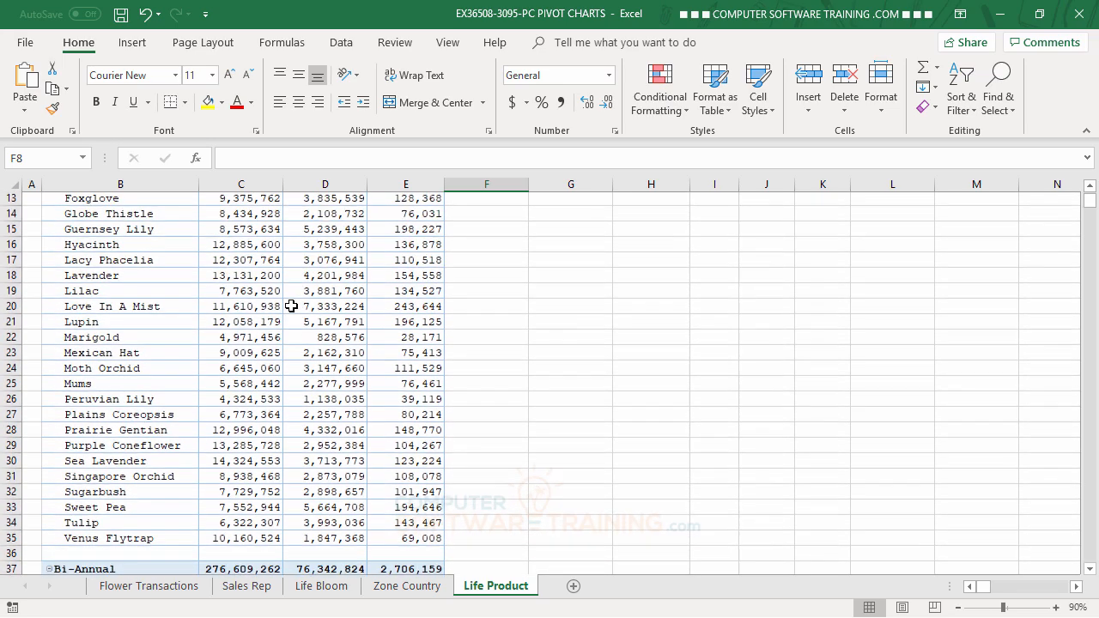
scroll(292, 306, up, 4)
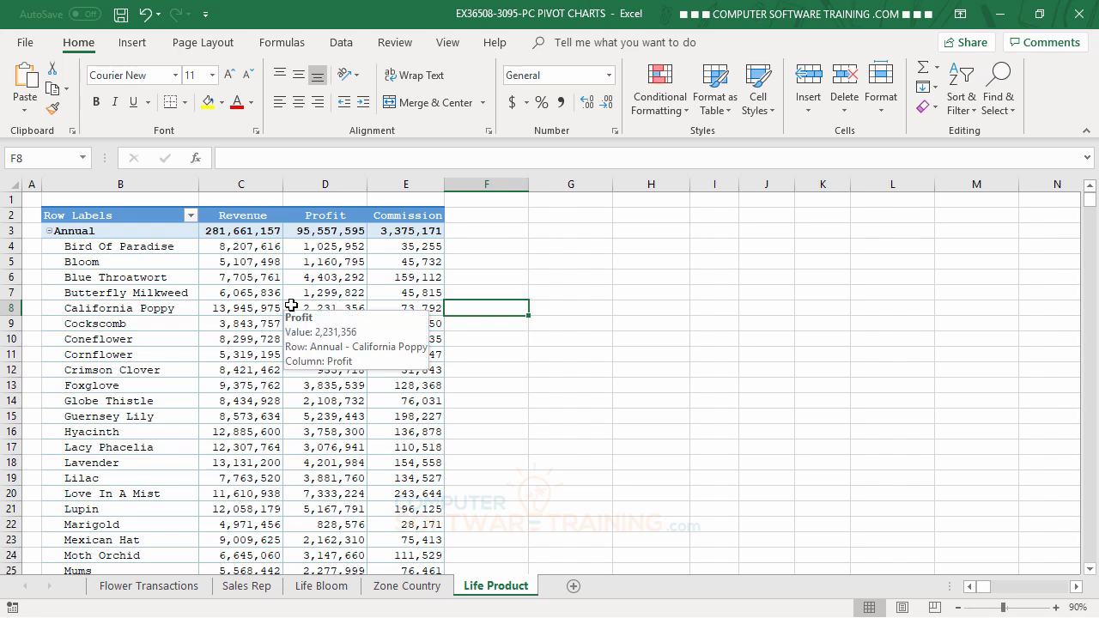
- Insert a Stacked Column PivotChart based on the Life Product pivot table
click(258, 276)
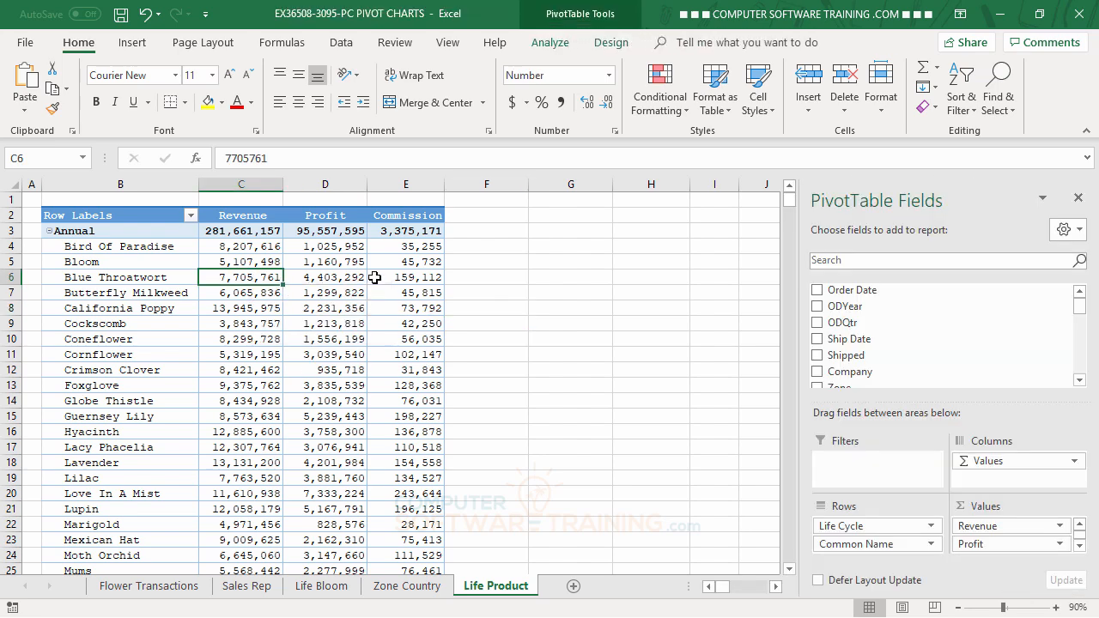
click(563, 43)
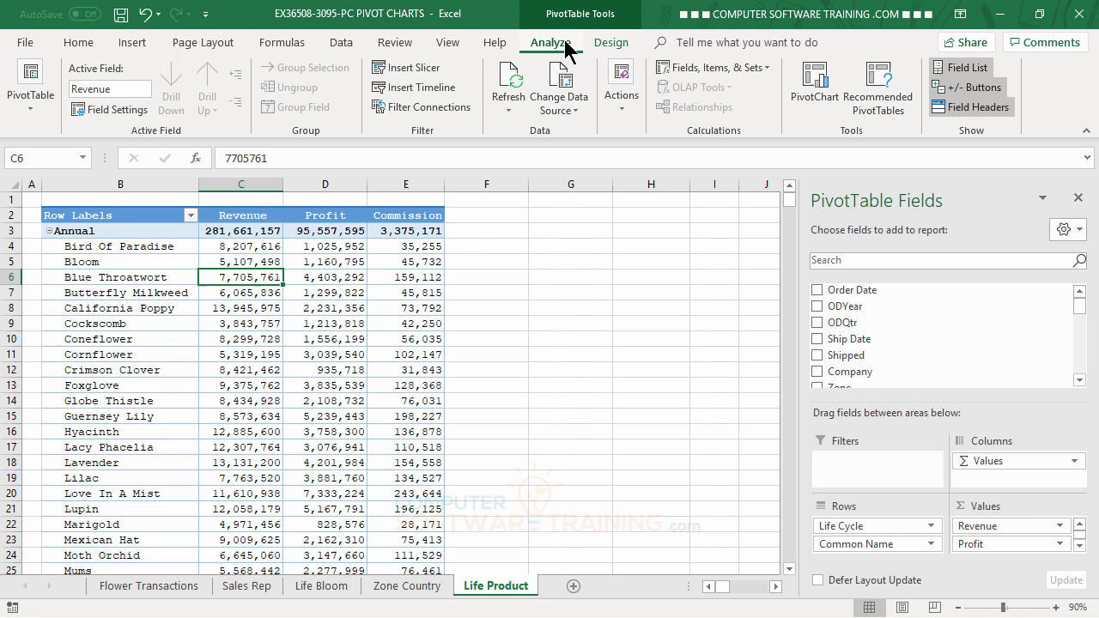
click(815, 95)
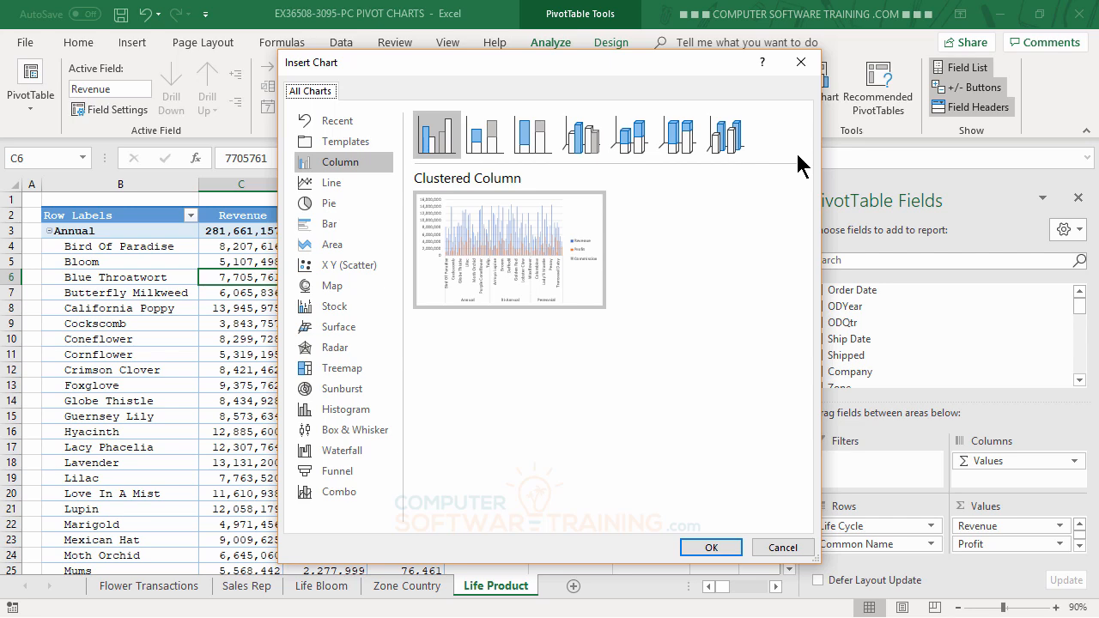
mouse_move(565, 270)
drag(613, 68, 653, 73)
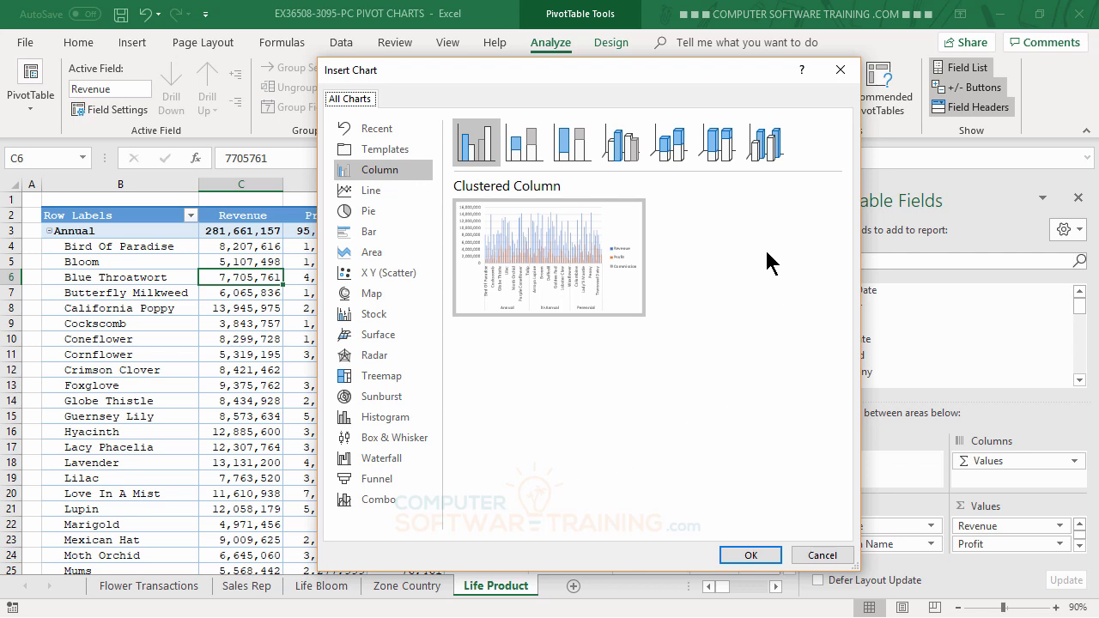
click(526, 151)
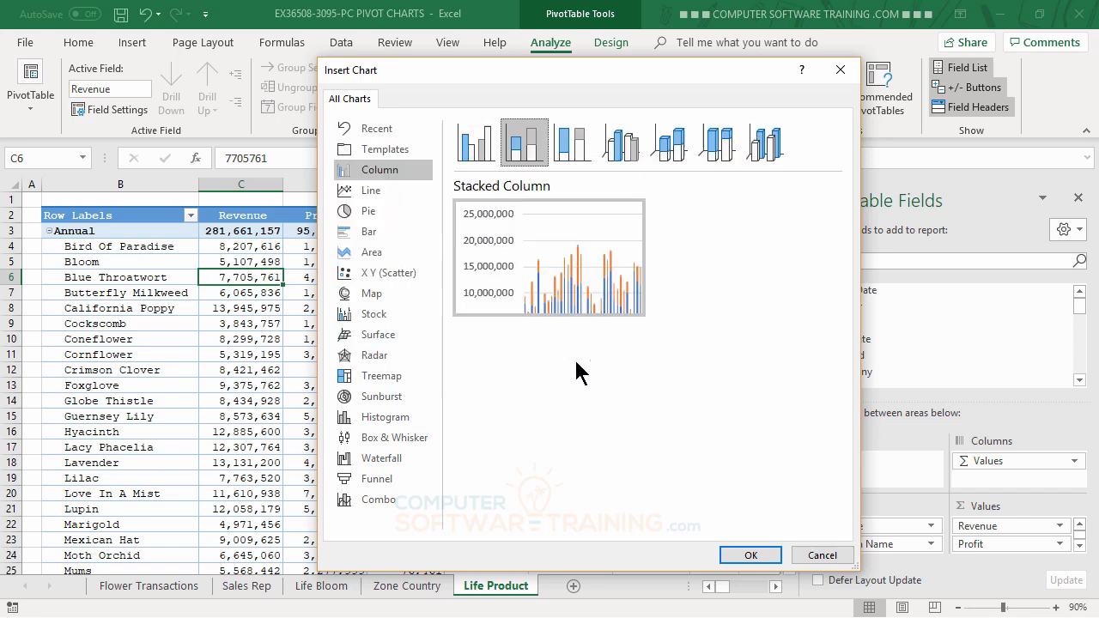
click(748, 556)
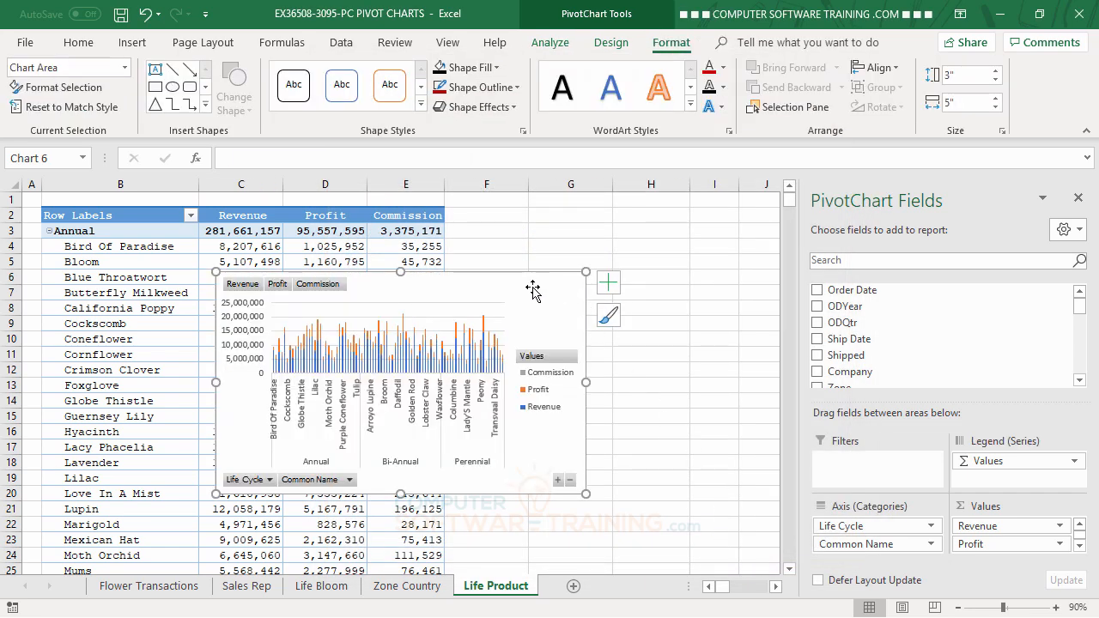
- Place the new PivotChart beside the pivot table, starting at column F in row 2, and widen it to about 7.28"
drag(535, 293, 744, 222)
click(776, 587)
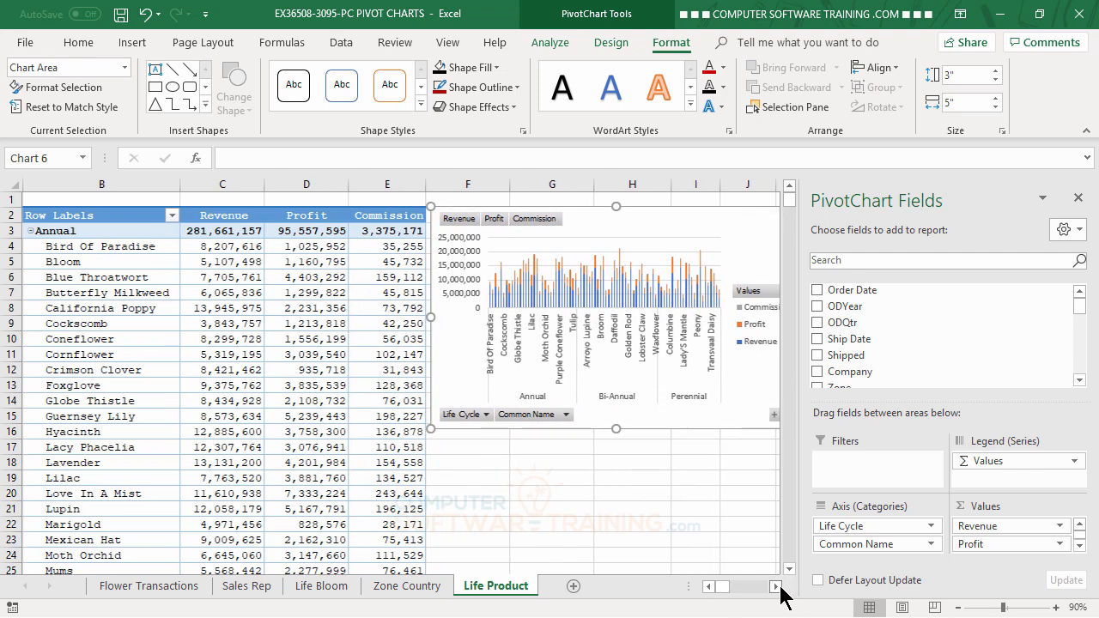
click(776, 587)
click(775, 587)
click(777, 587)
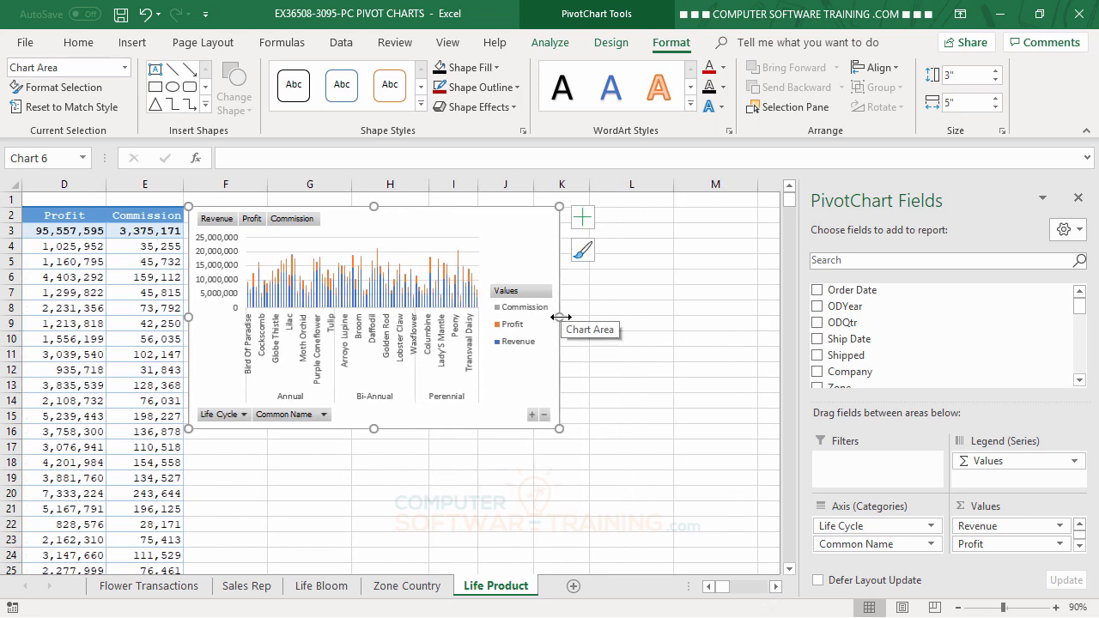
drag(560, 316, 701, 310)
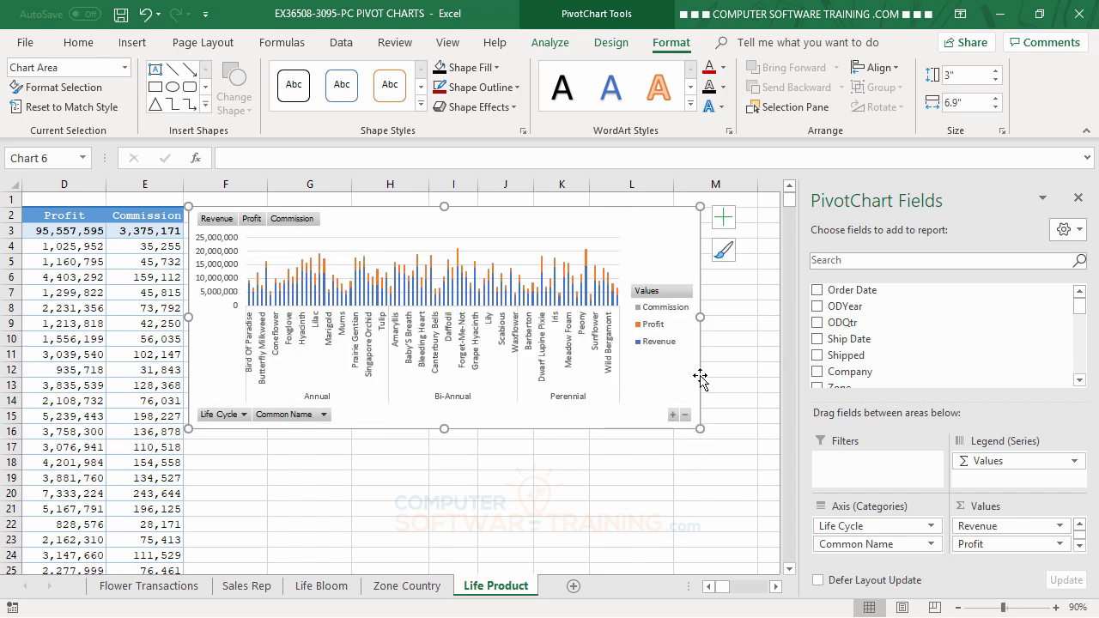
drag(703, 316, 729, 316)
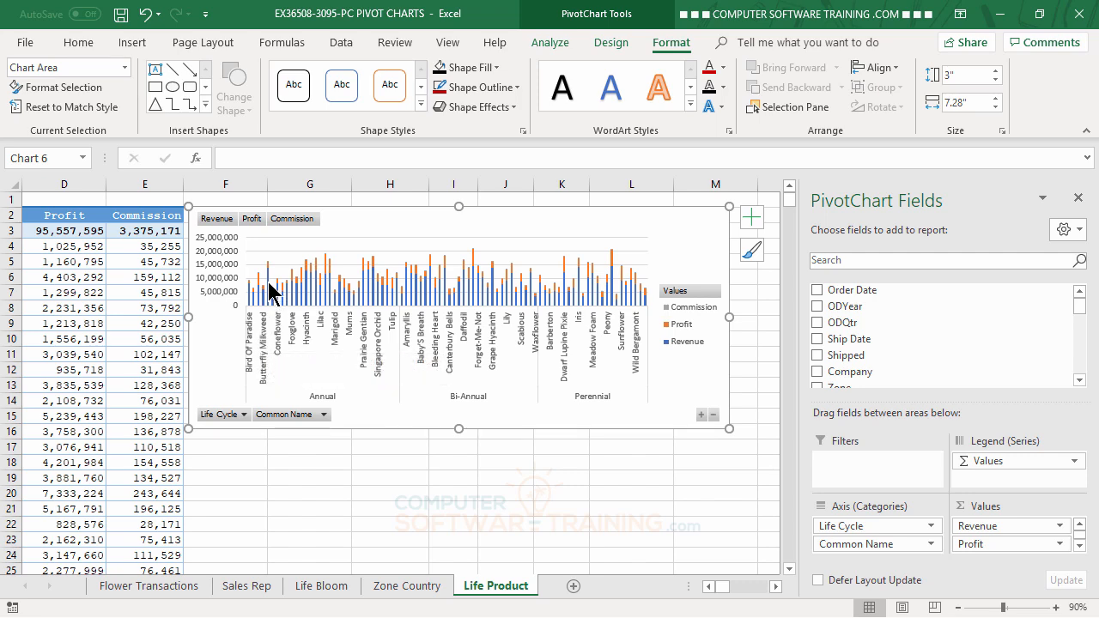
- Reduce the gap width of the Life Product chart's columns to 26%
mouse_move(268, 288)
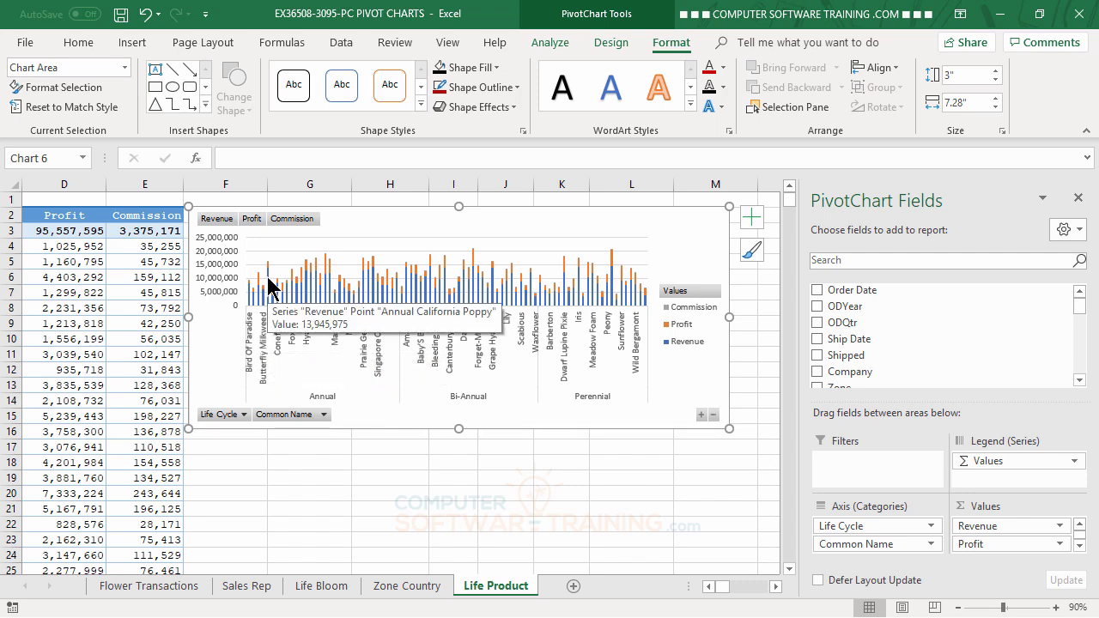
double_click(268, 288)
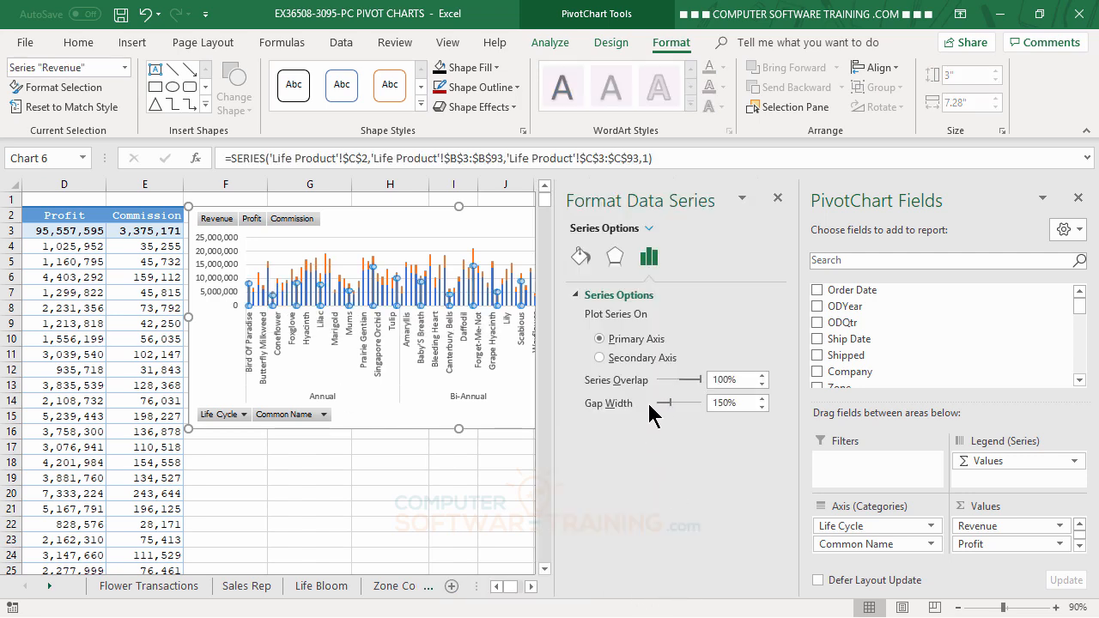
drag(671, 405, 659, 406)
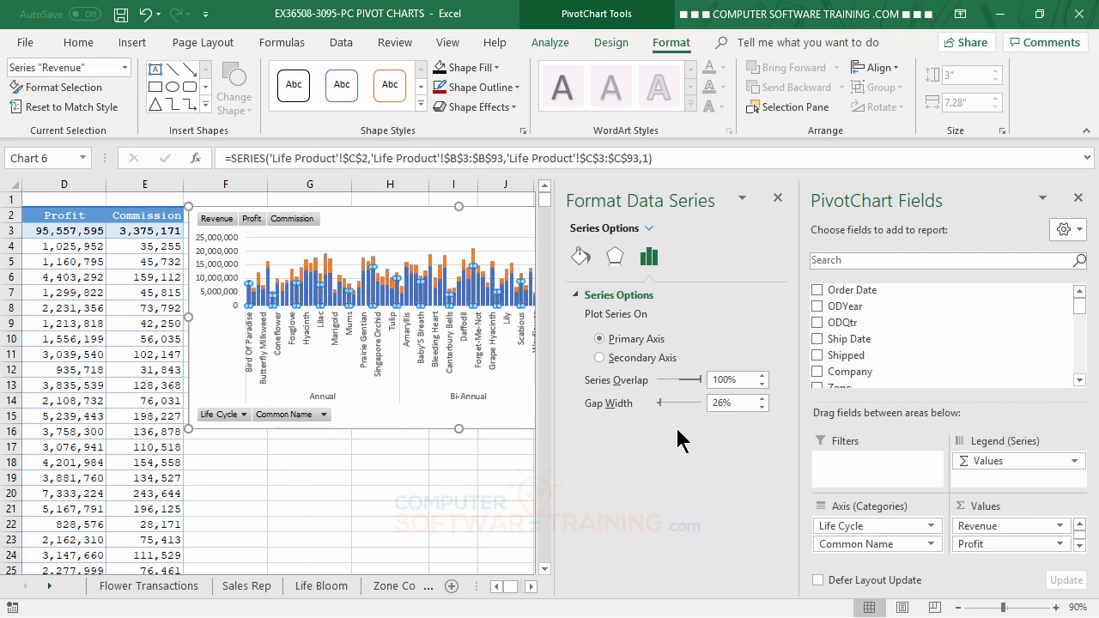
click(373, 487)
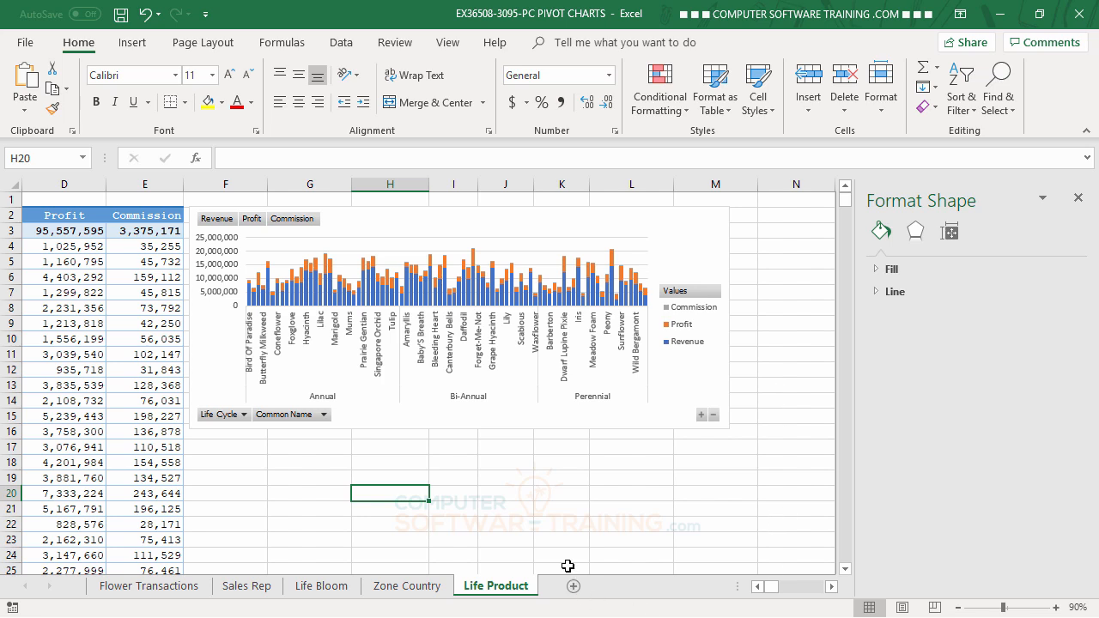
- Move the Life Product chart's legend to the top of the chart and close the chart formatting pane
click(706, 236)
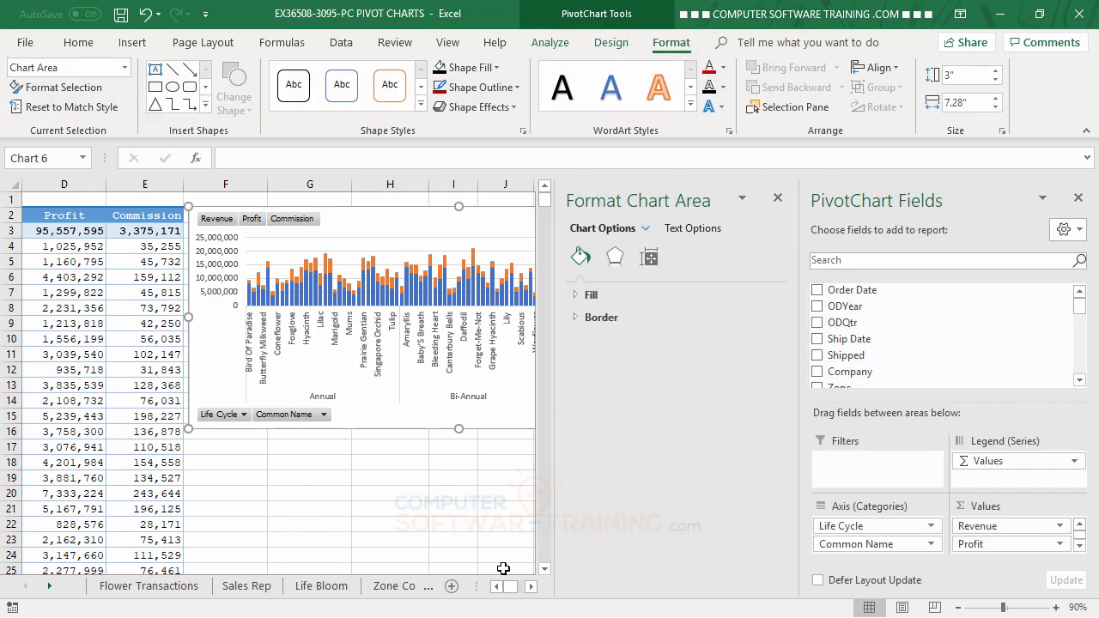
click(530, 586)
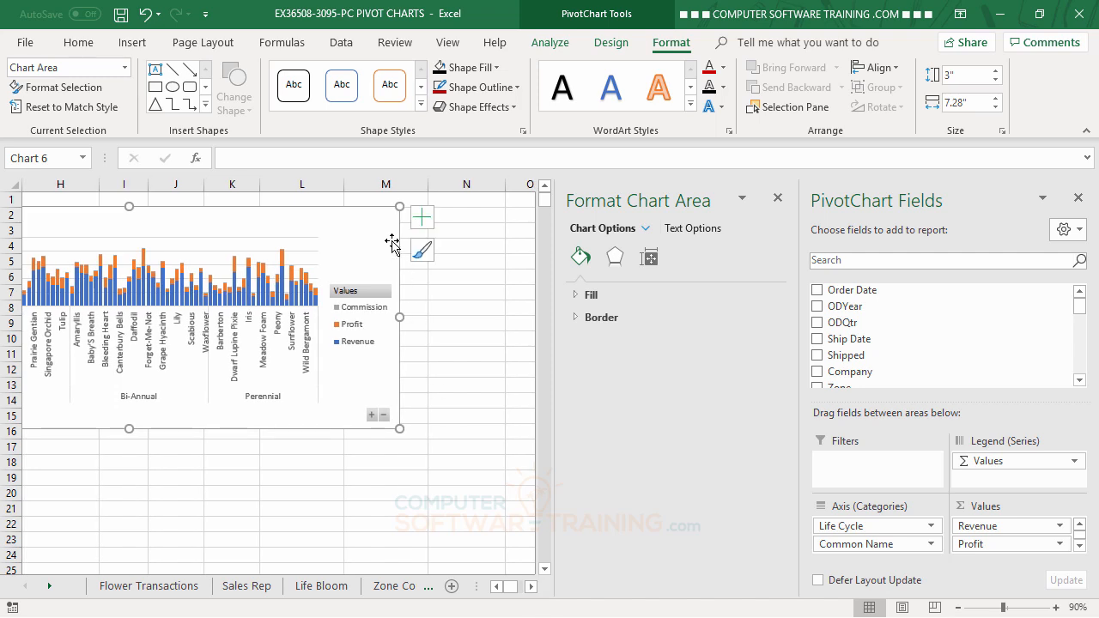
click(421, 217)
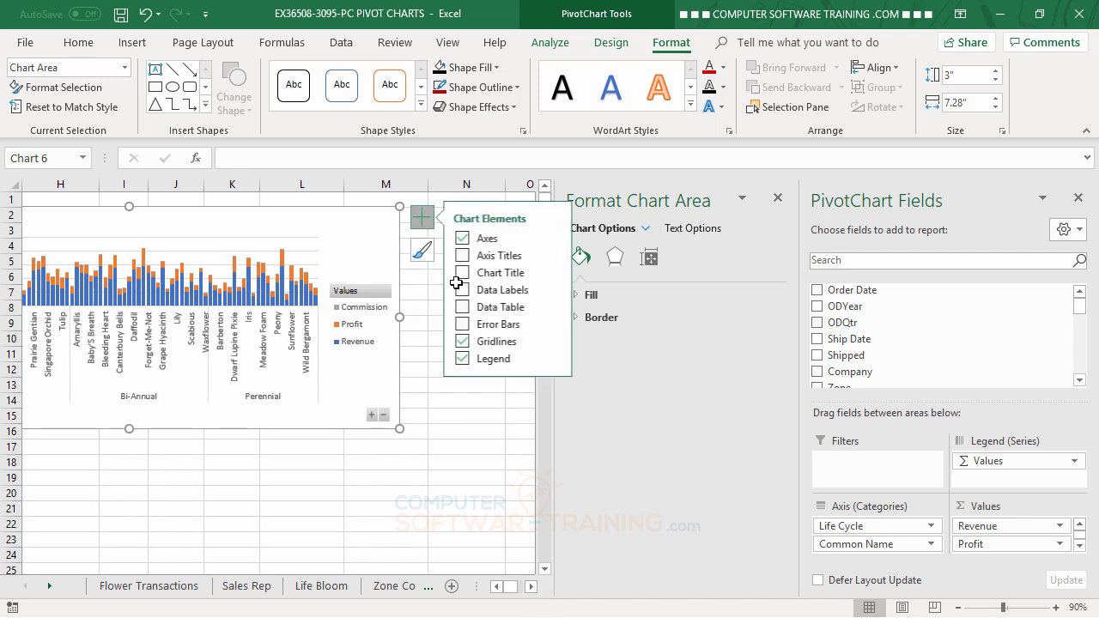
click(556, 363)
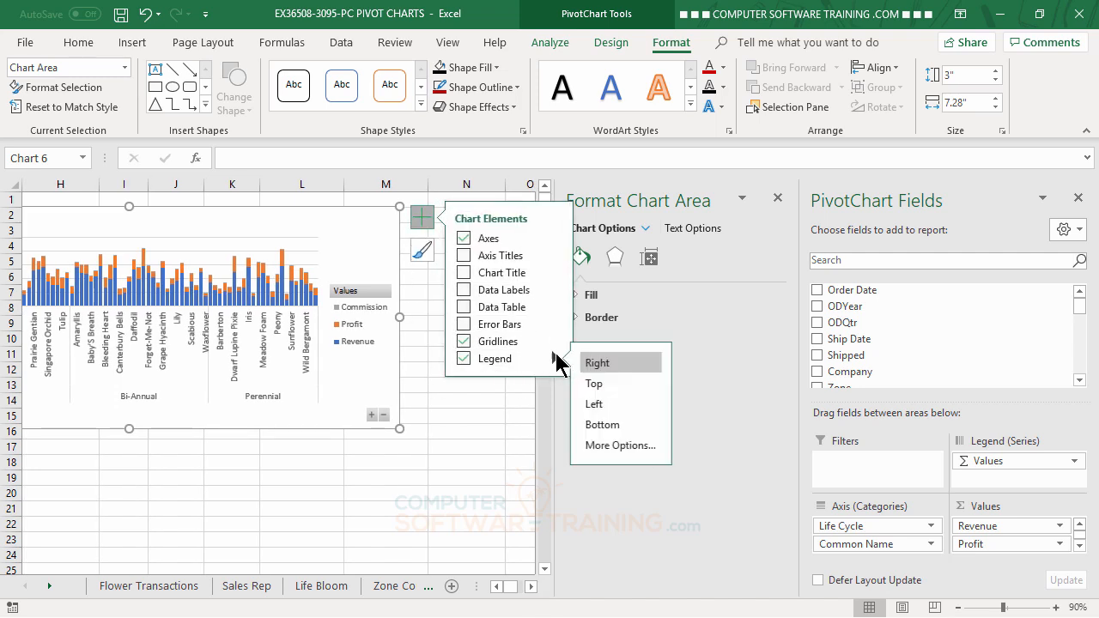
click(596, 384)
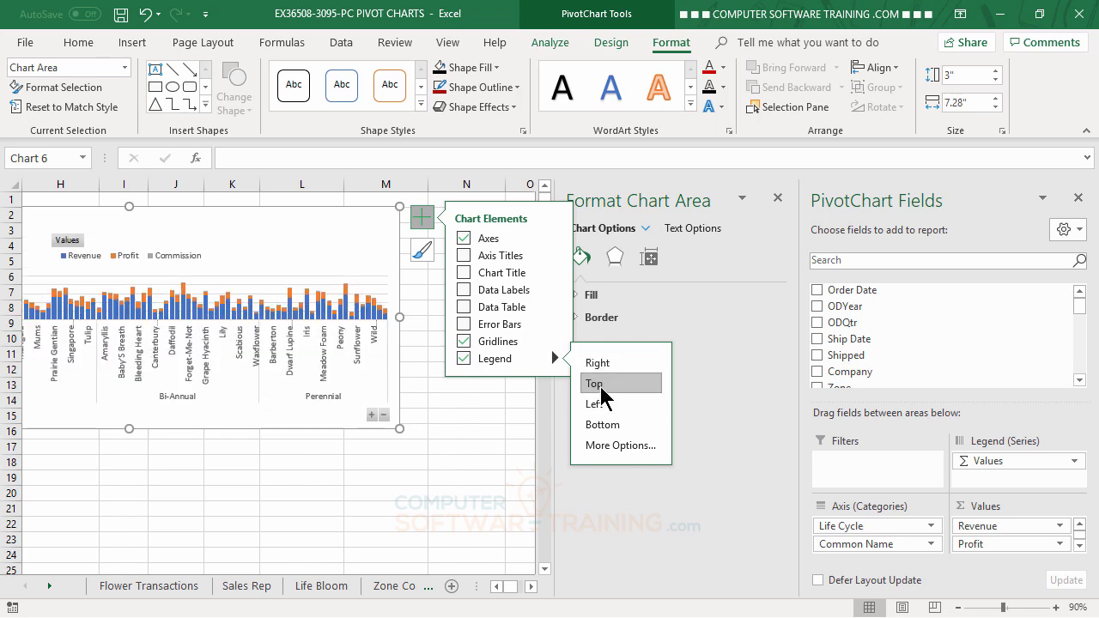
click(497, 586)
click(496, 587)
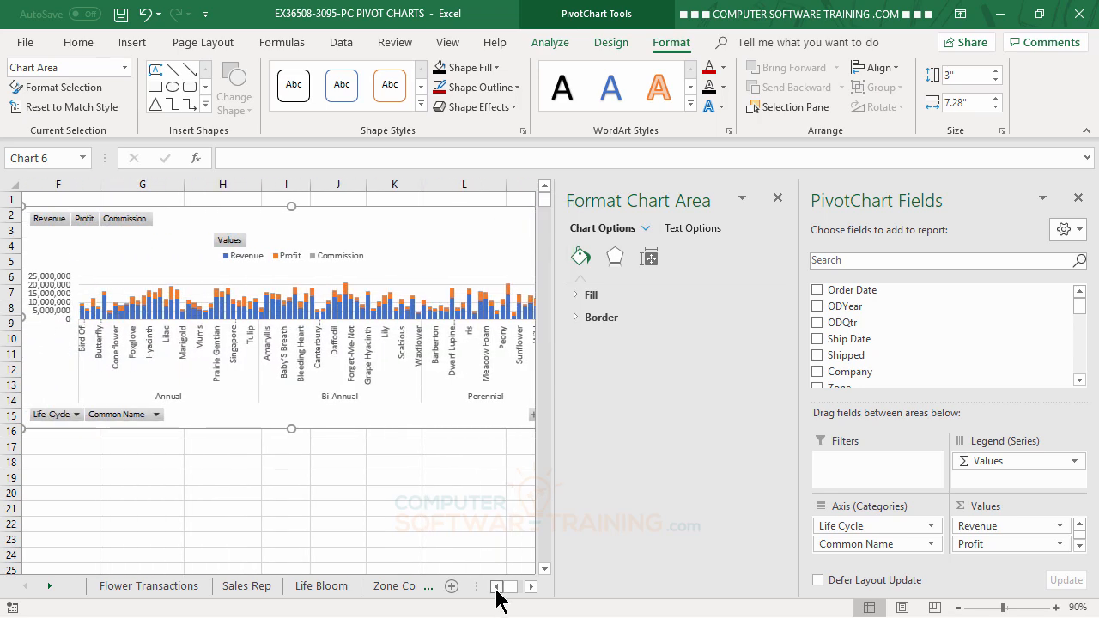
click(778, 198)
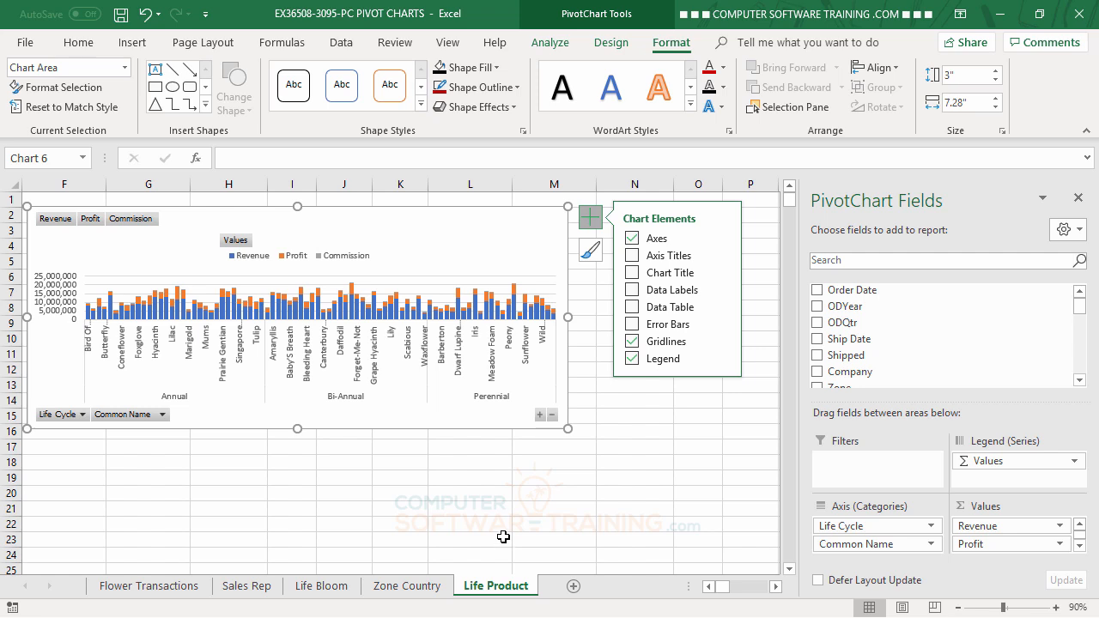
- Change the Commission series to Line with Markers on the secondary axis, keeping Revenue and Profit as stacked columns
click(225, 304)
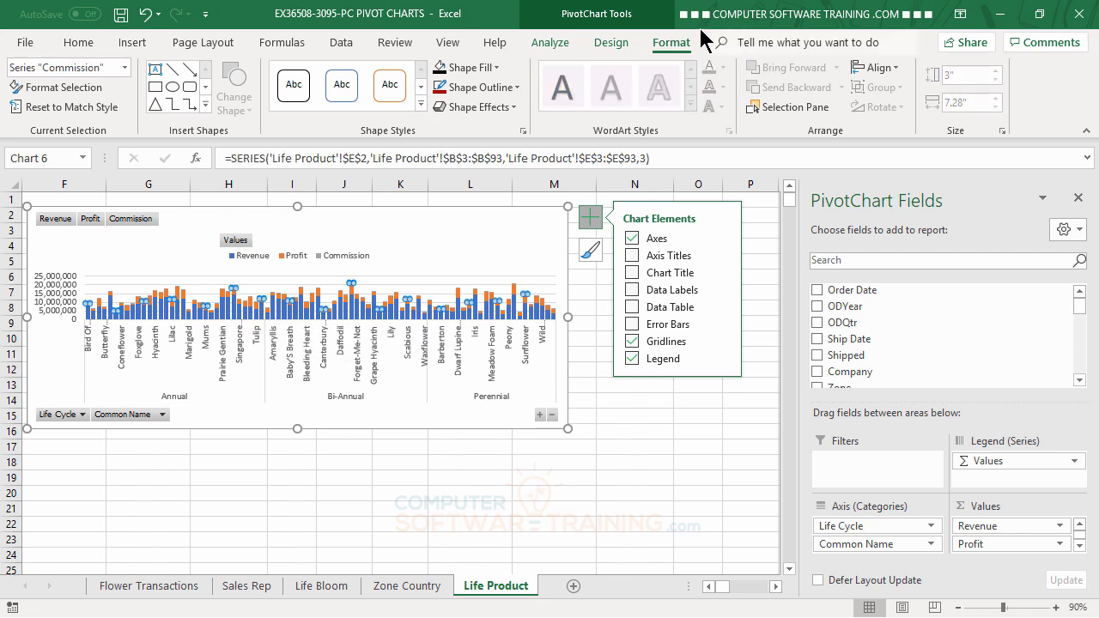
click(613, 47)
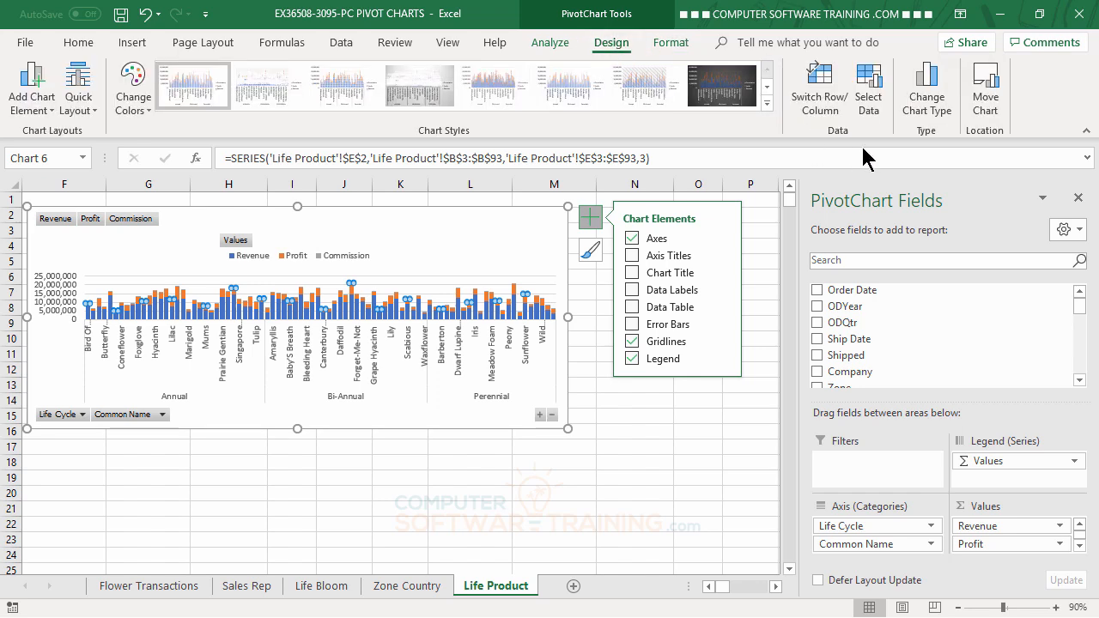
click(928, 103)
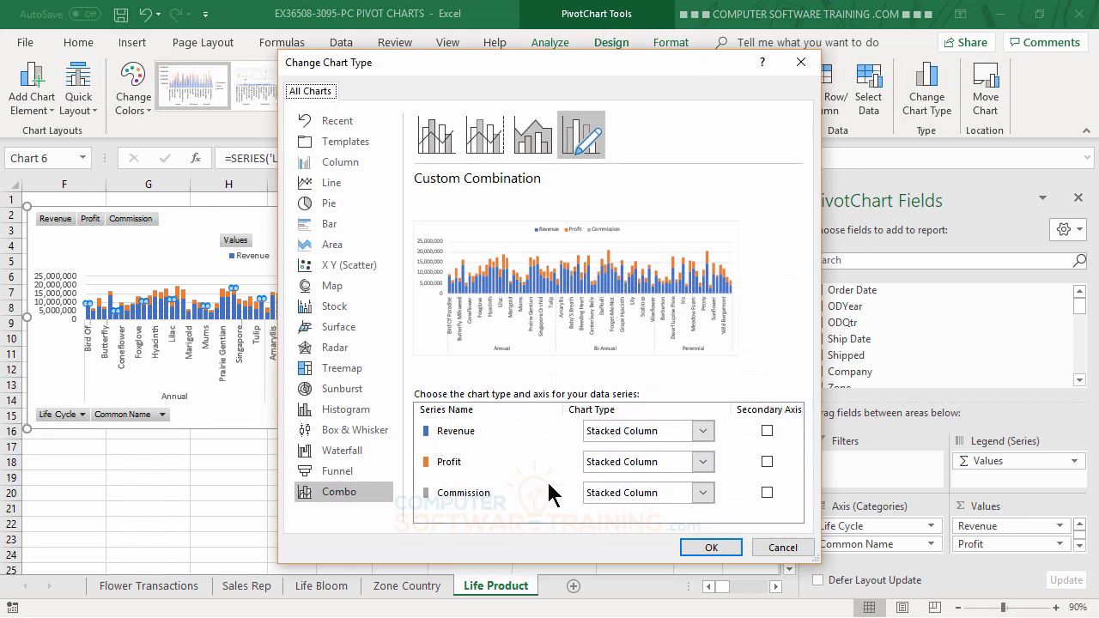
click(704, 498)
click(759, 350)
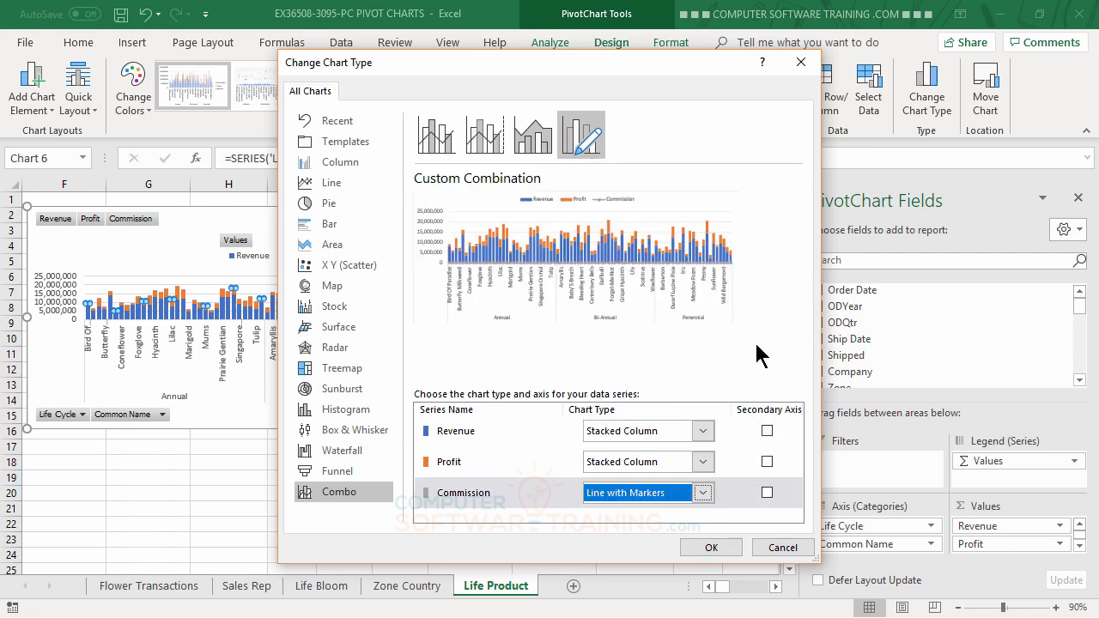
click(767, 492)
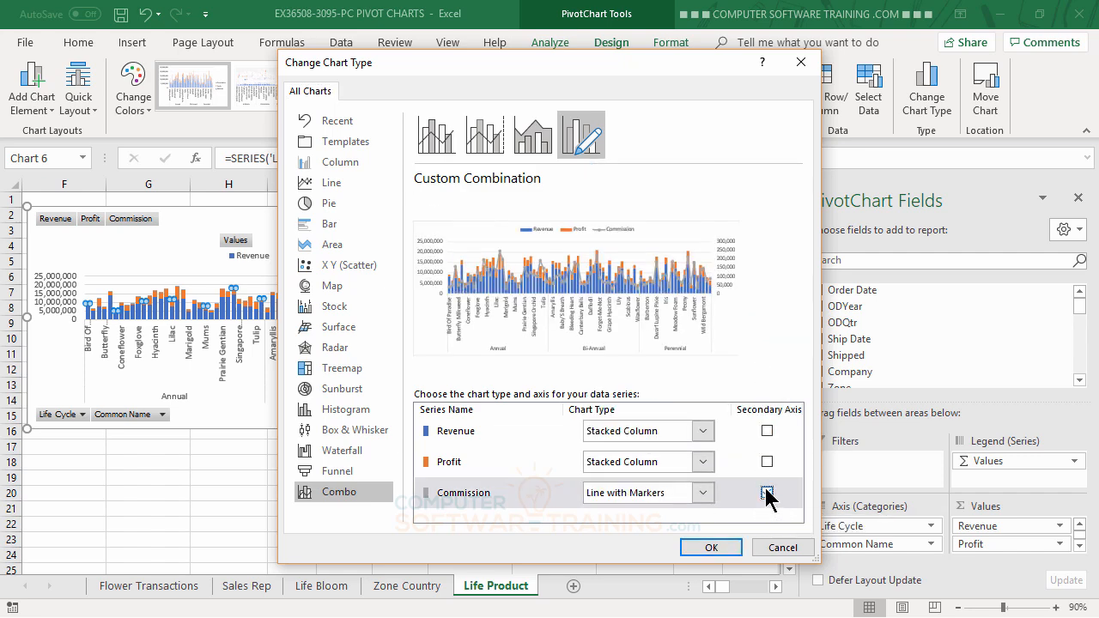
click(711, 550)
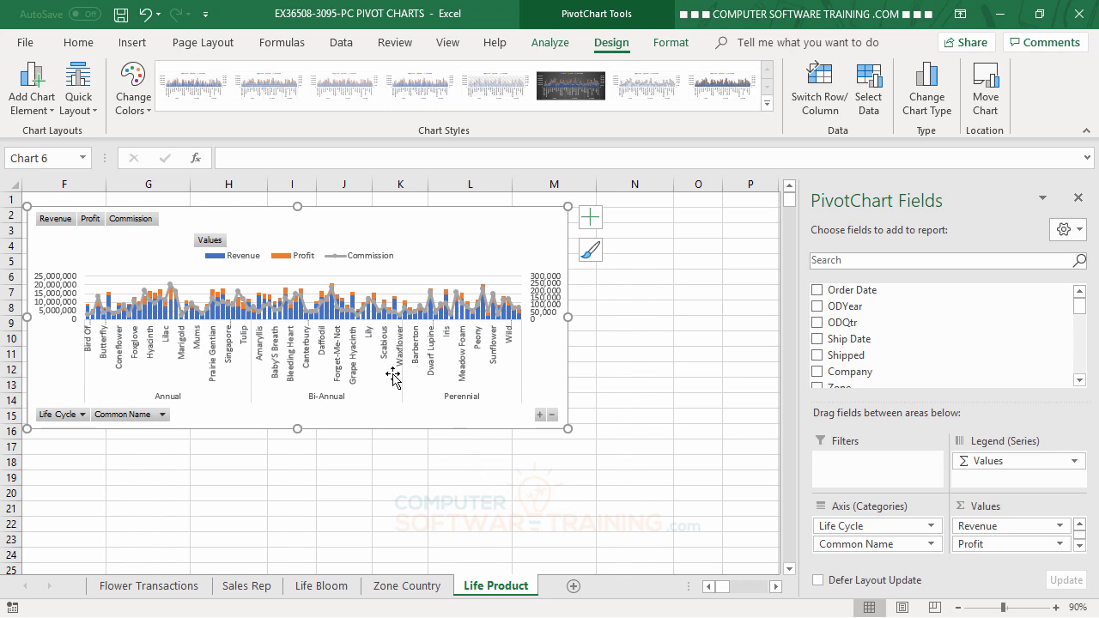
- Examine the Life Product combo chart up close, including its stacked columns, Commission line and both value axes
click(1056, 607)
click(1056, 608)
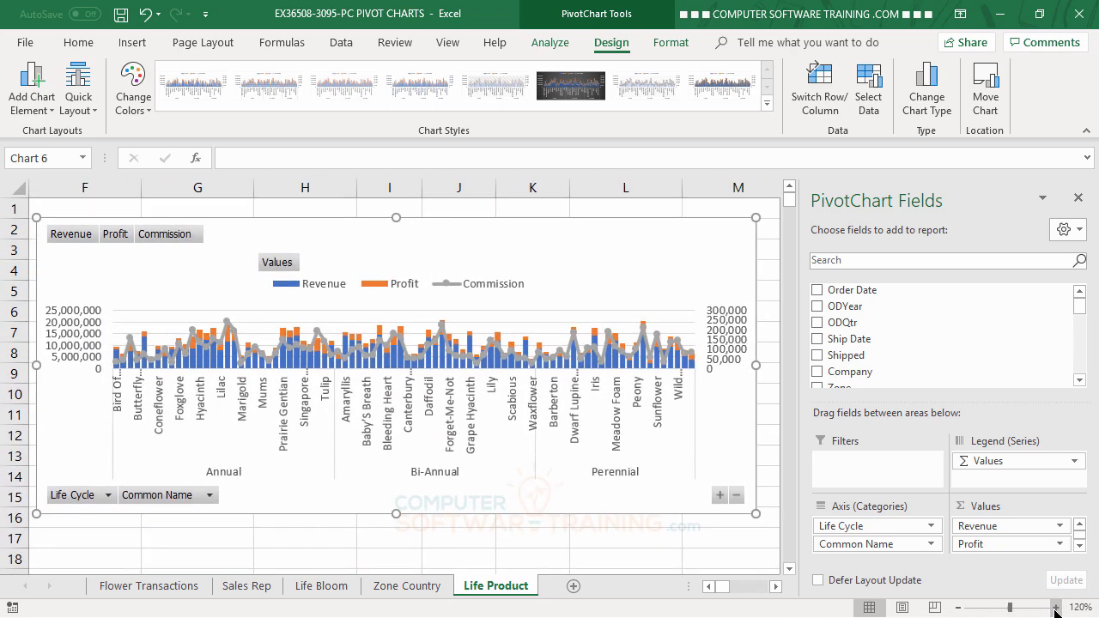
click(1056, 607)
click(1056, 607)
click(1056, 607)
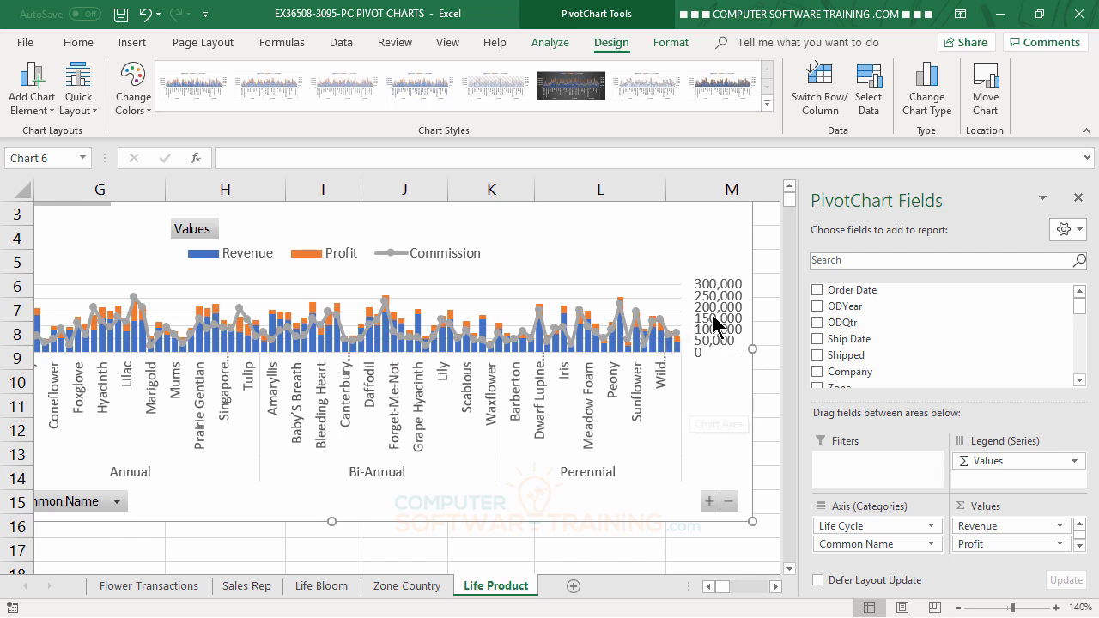
click(709, 587)
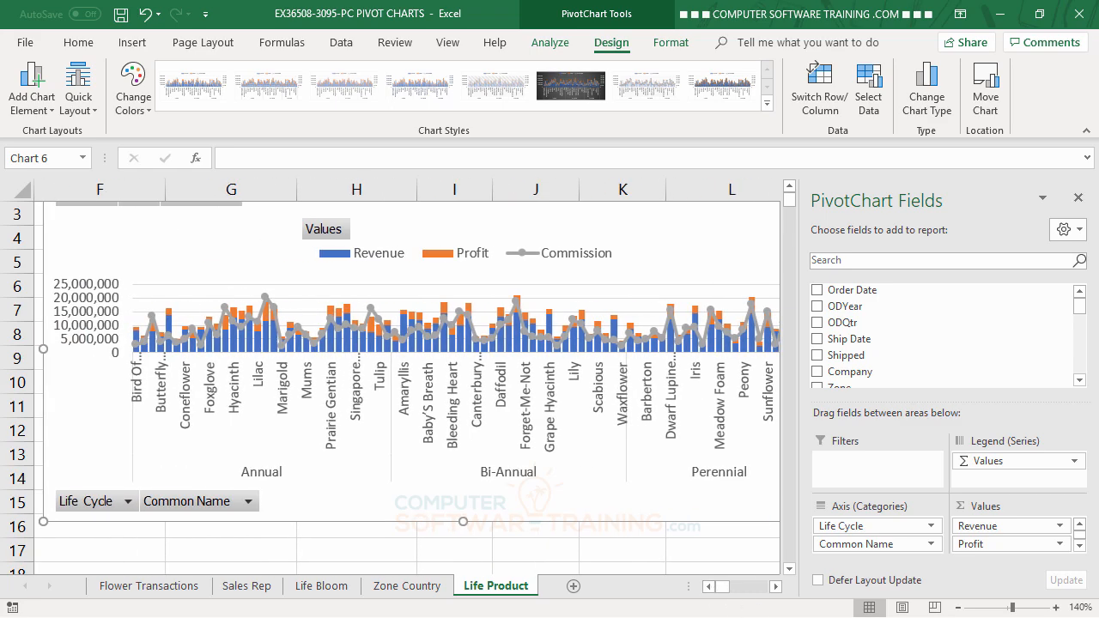
click(959, 608)
click(959, 608)
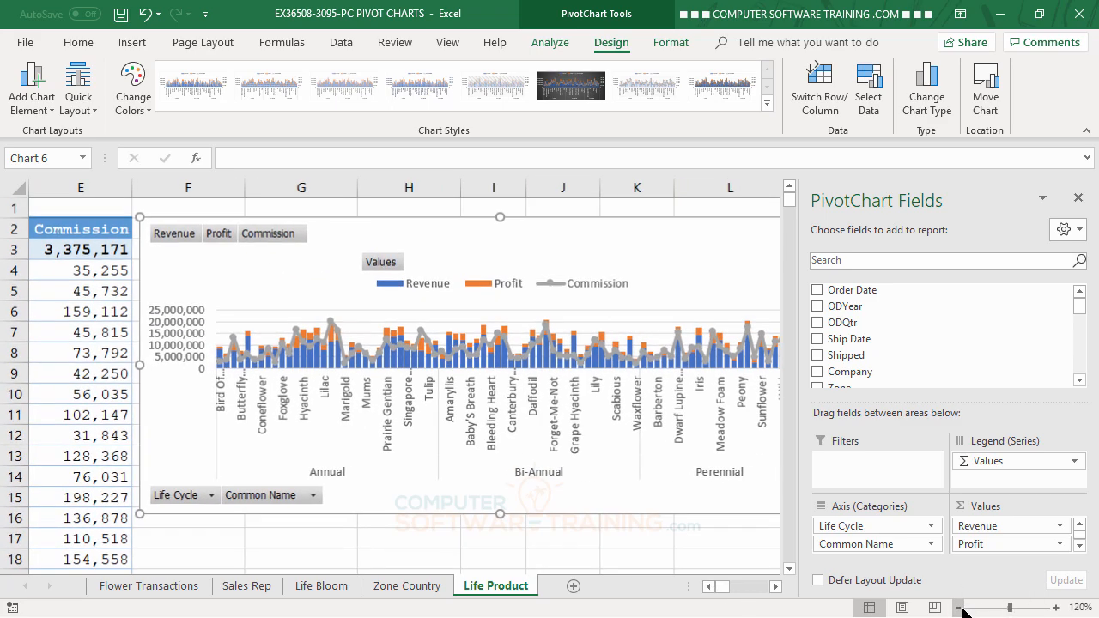
click(960, 608)
click(959, 608)
click(959, 608)
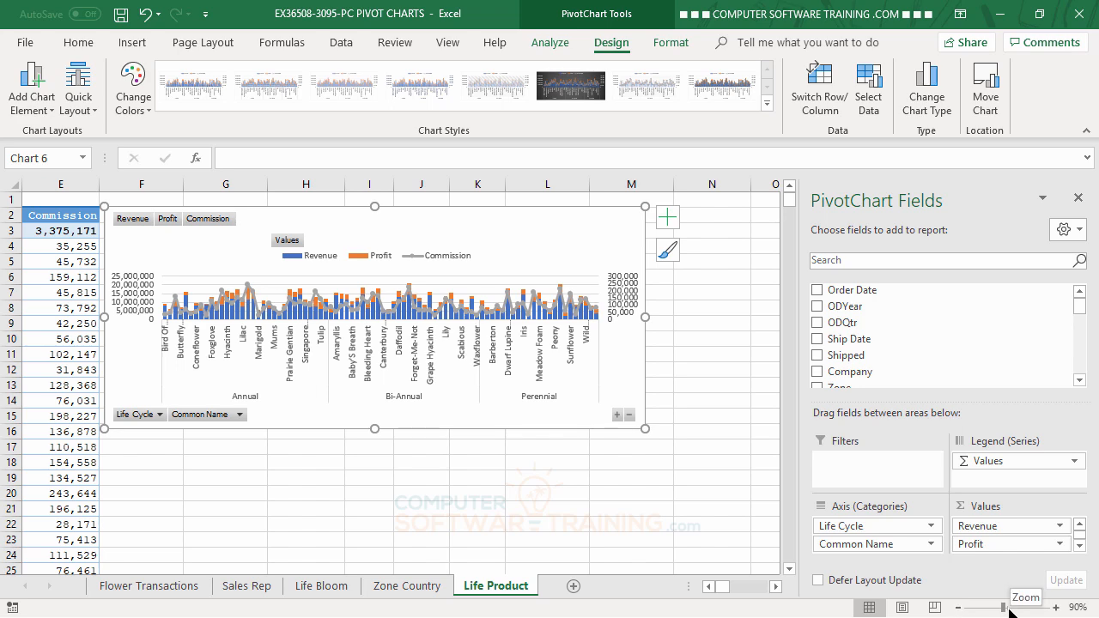
- Filter the Life Product chart's Life Cycle field to show only Bi-Annual
click(710, 590)
click(709, 590)
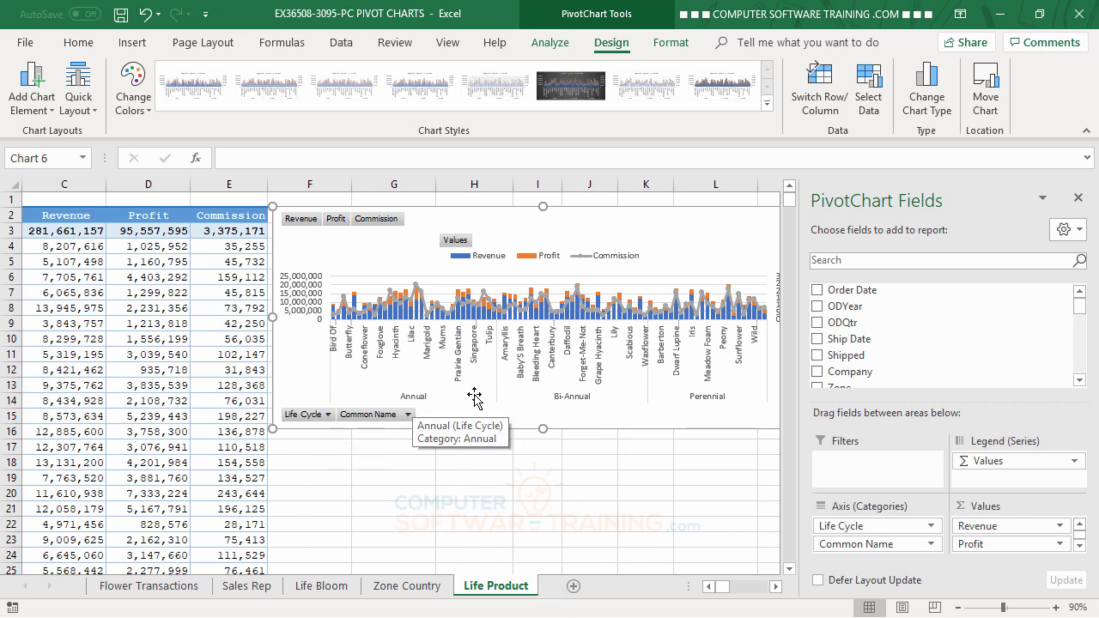
click(328, 415)
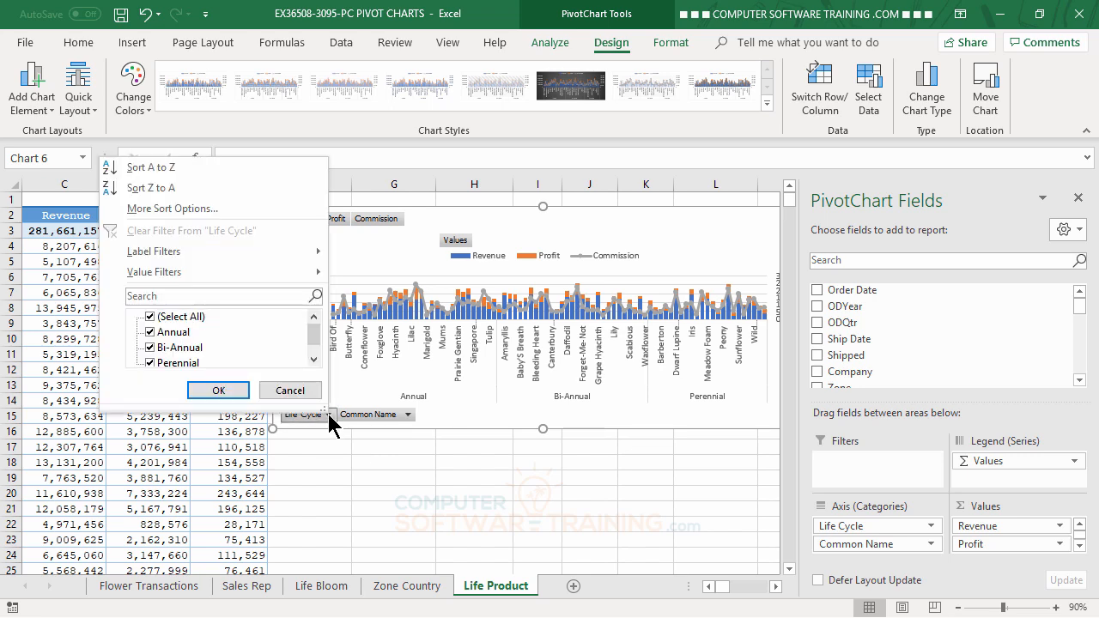
click(150, 317)
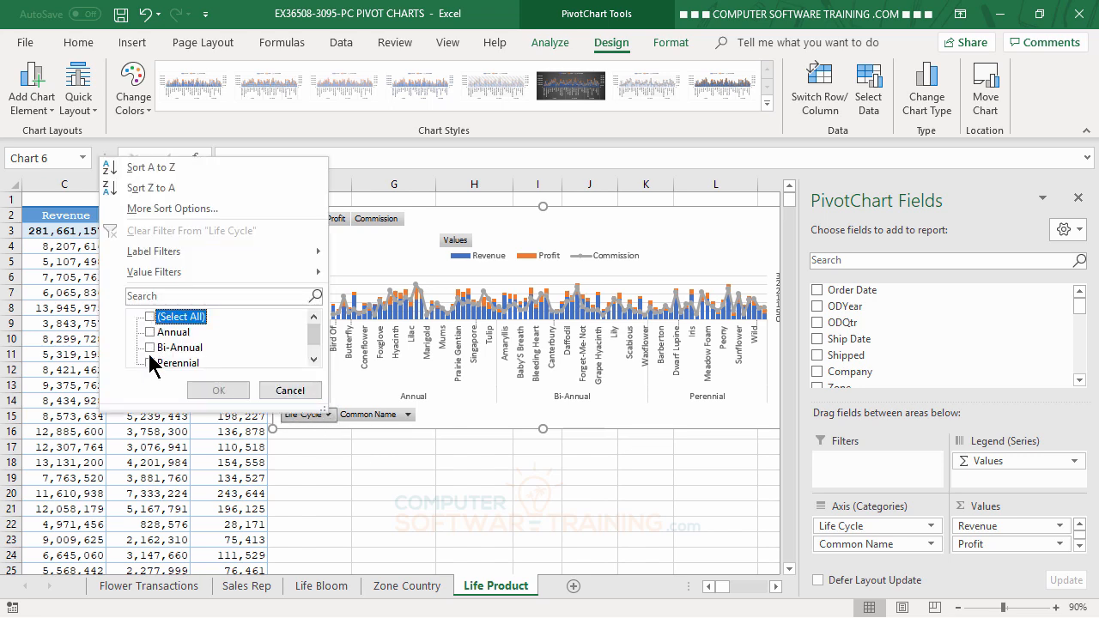
click(150, 347)
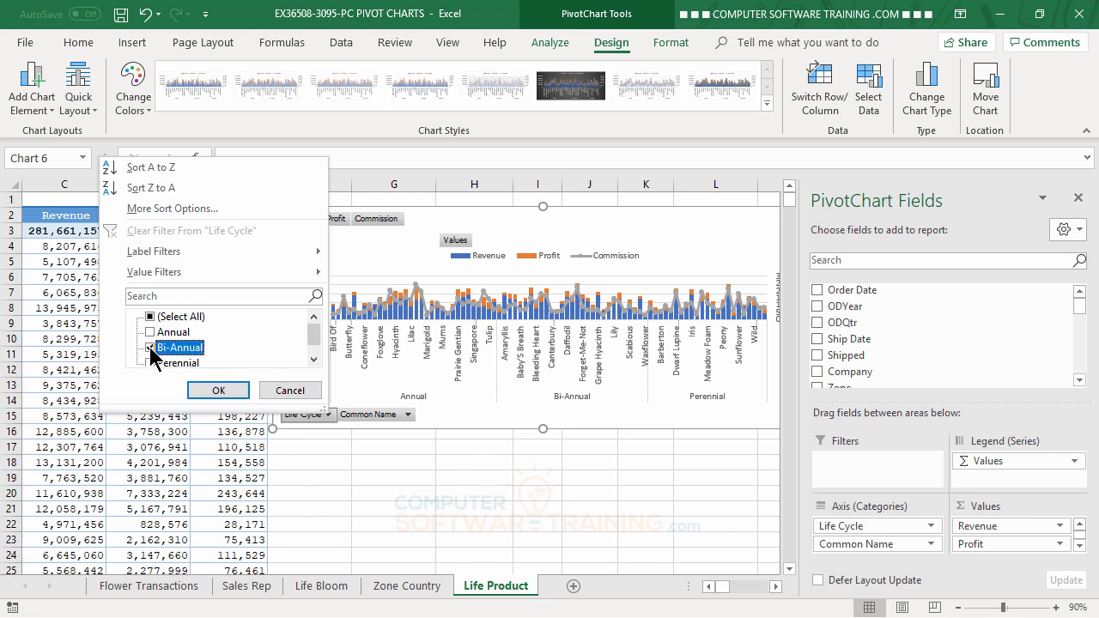
click(219, 391)
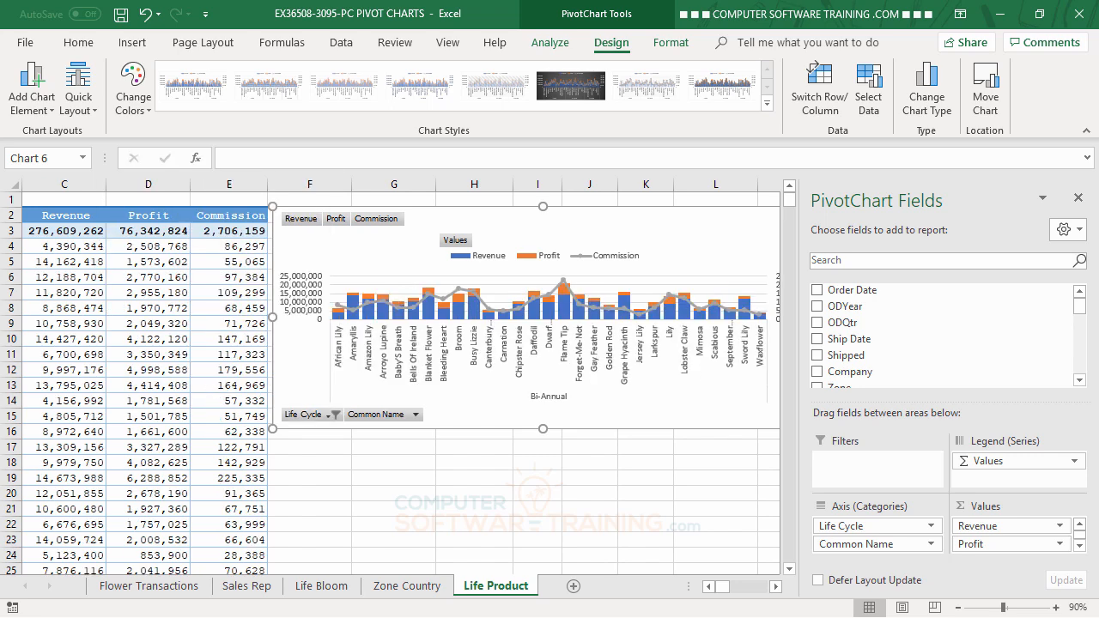
click(777, 588)
click(776, 588)
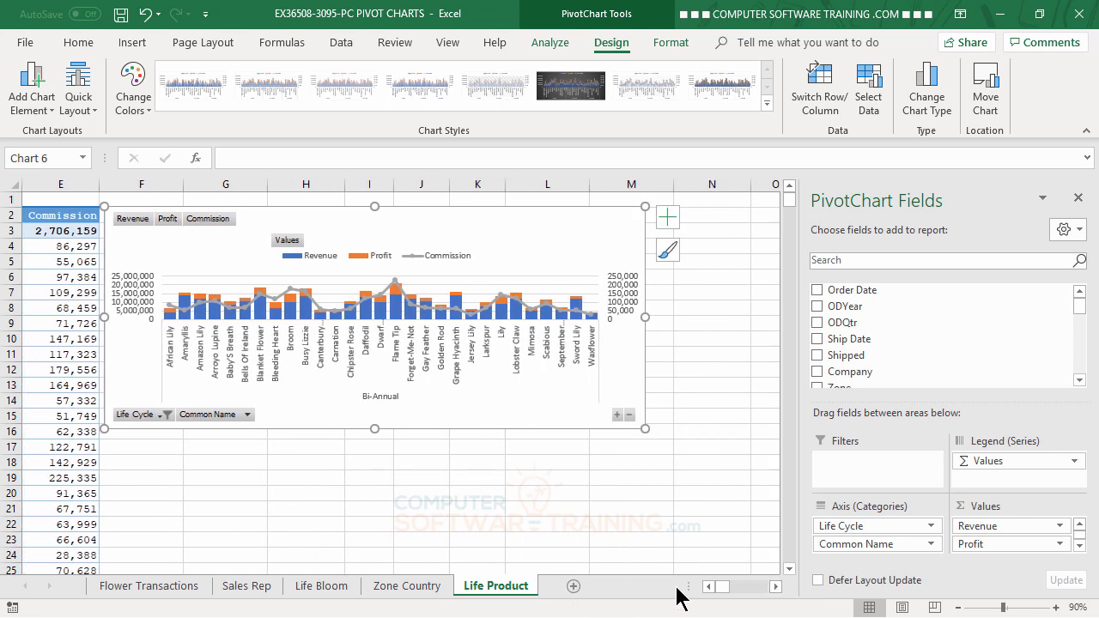
click(709, 588)
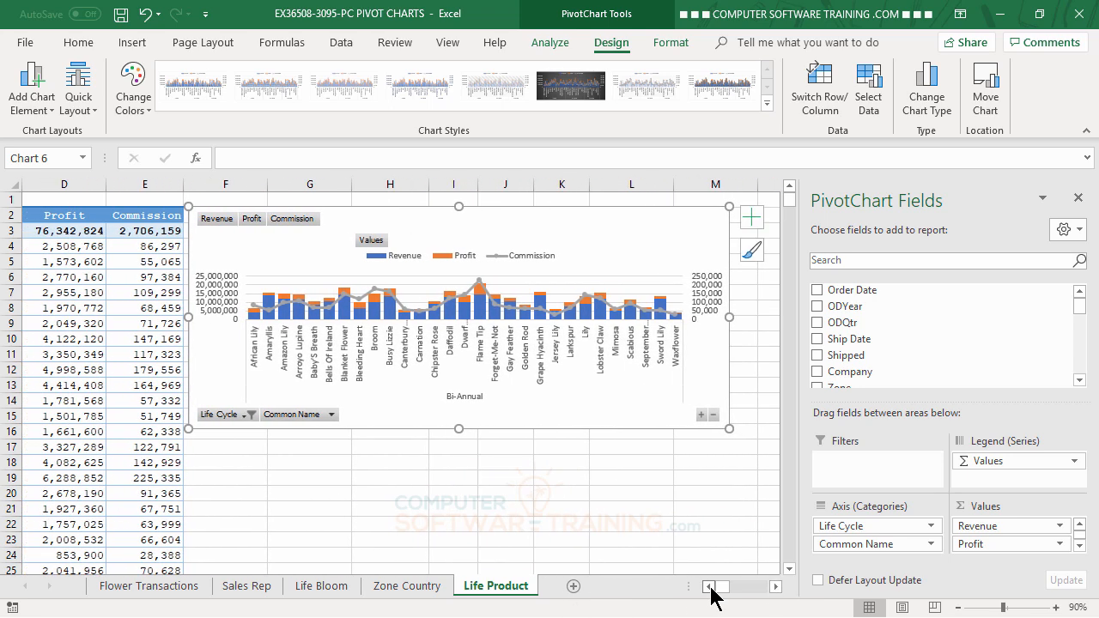